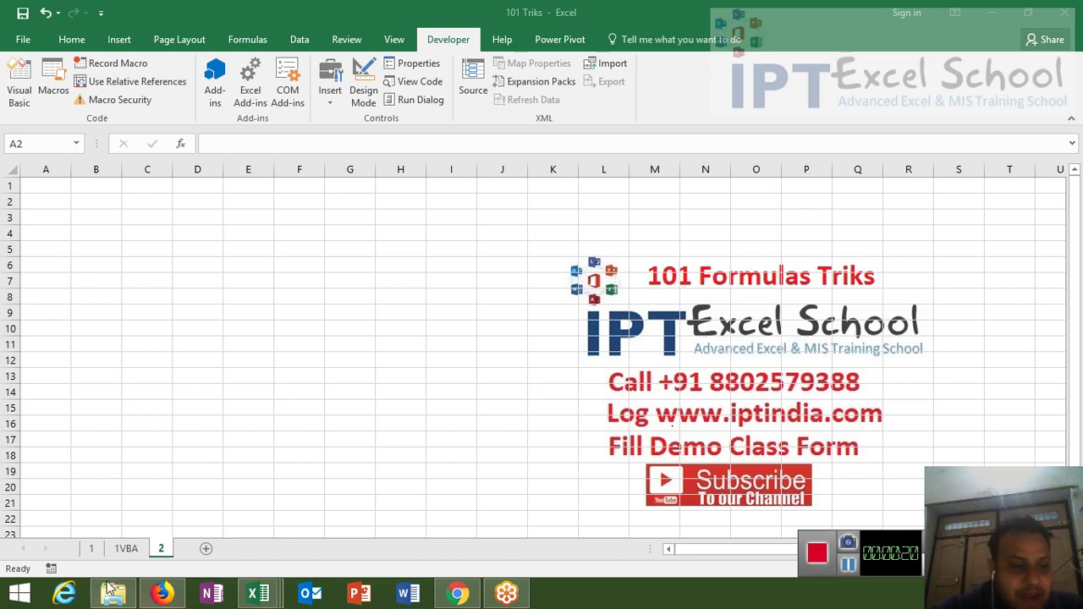
Switch through the workbook's sheets and land on the empty sheet 2.
{"action": "left_click", "coordinate": [99, 546]}
{"action": "left_click", "coordinate": [93, 548]}
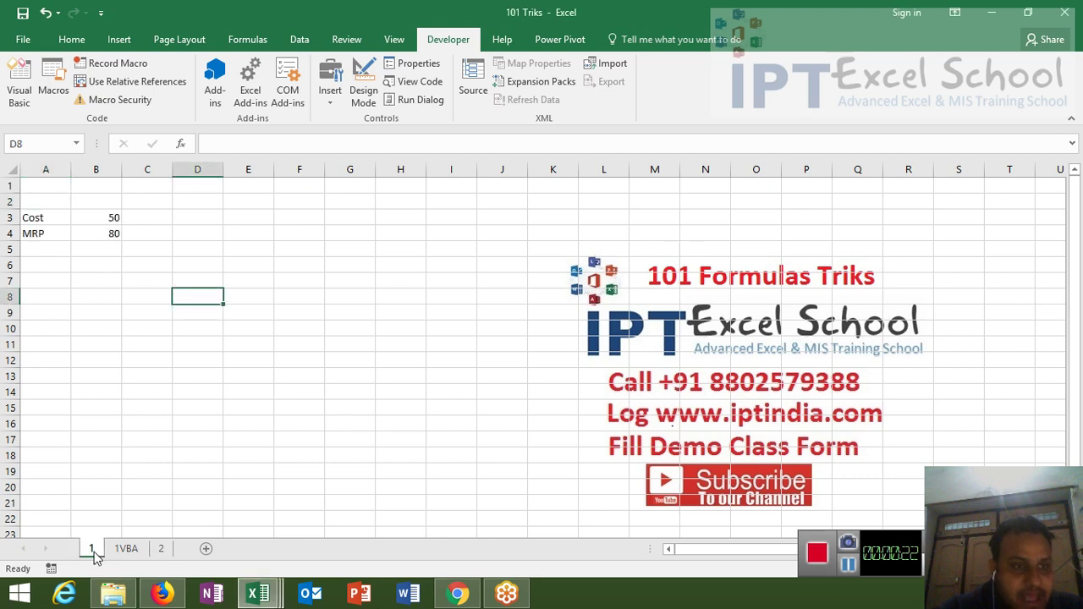
{"action": "left_click", "coordinate": [125, 549]}
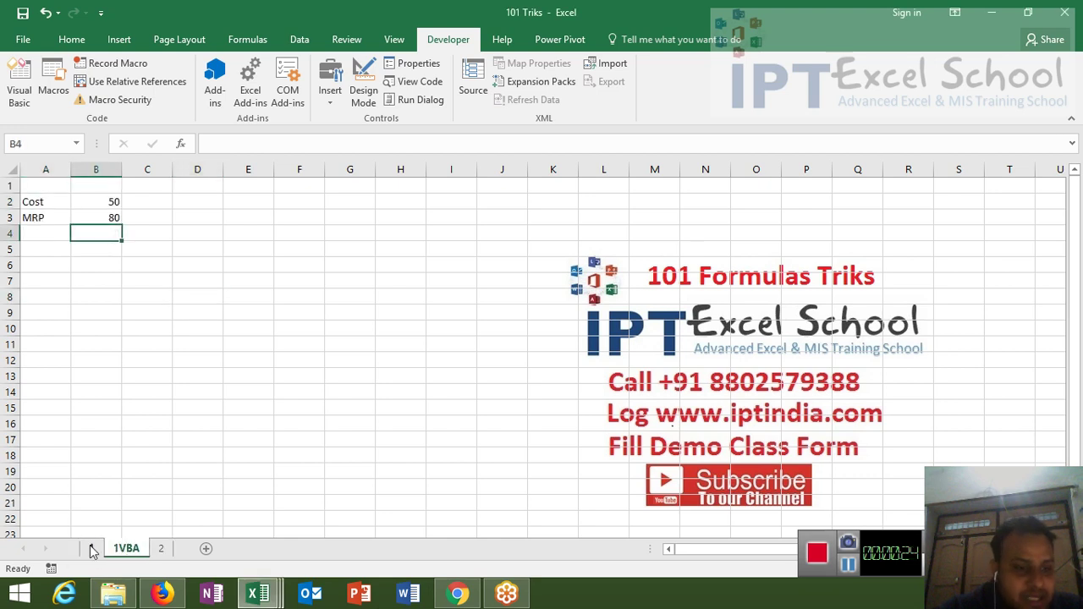
{"action": "left_click", "coordinate": [93, 548]}
{"action": "left_click", "coordinate": [116, 551]}
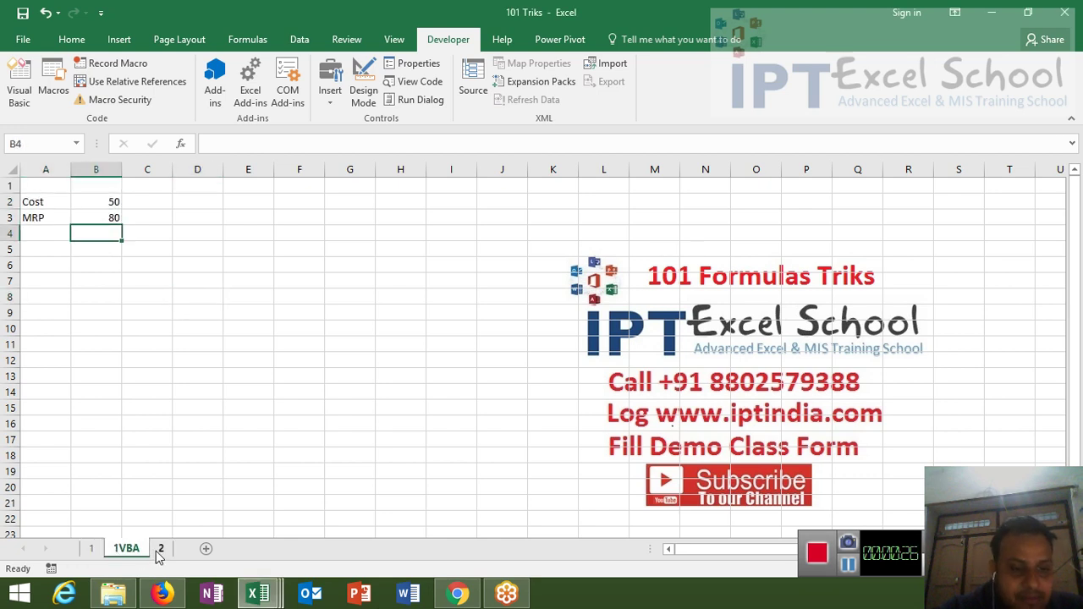
{"action": "left_click", "coordinate": [158, 550]}
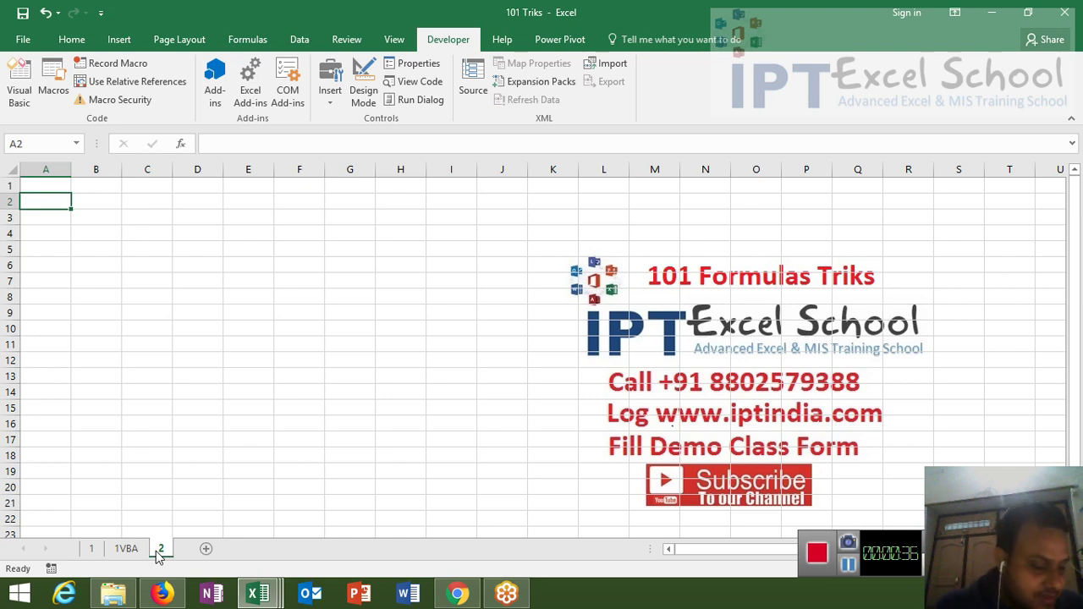
Enter the Name header in A4 and a person's name below it in A5.
{"action": "left_click", "coordinate": [65, 229]}
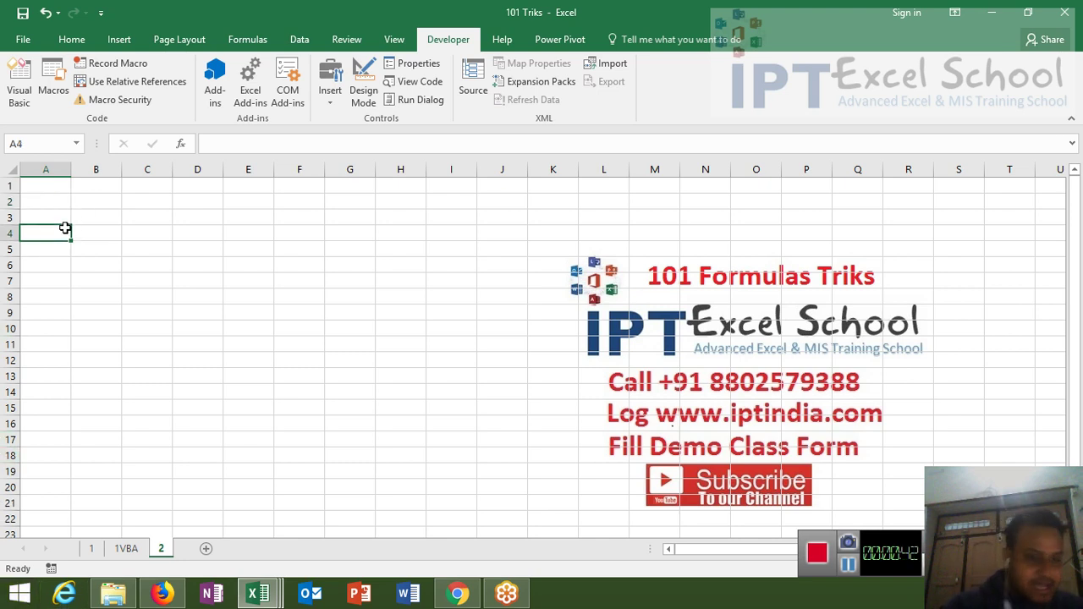
{"action": "type", "text": "Name"}
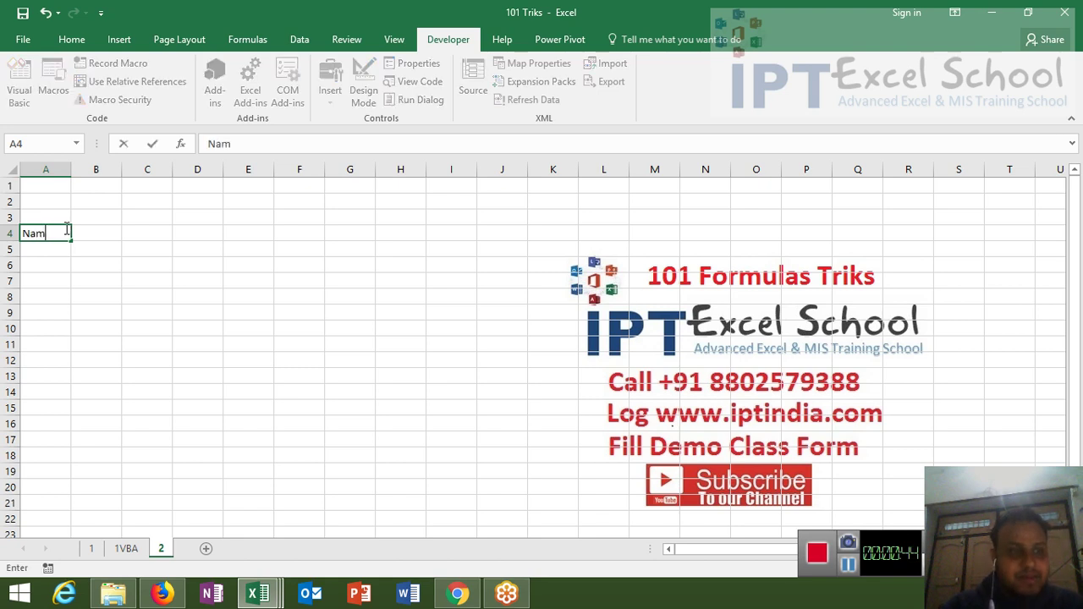
{"action": "key", "text": "Return"}
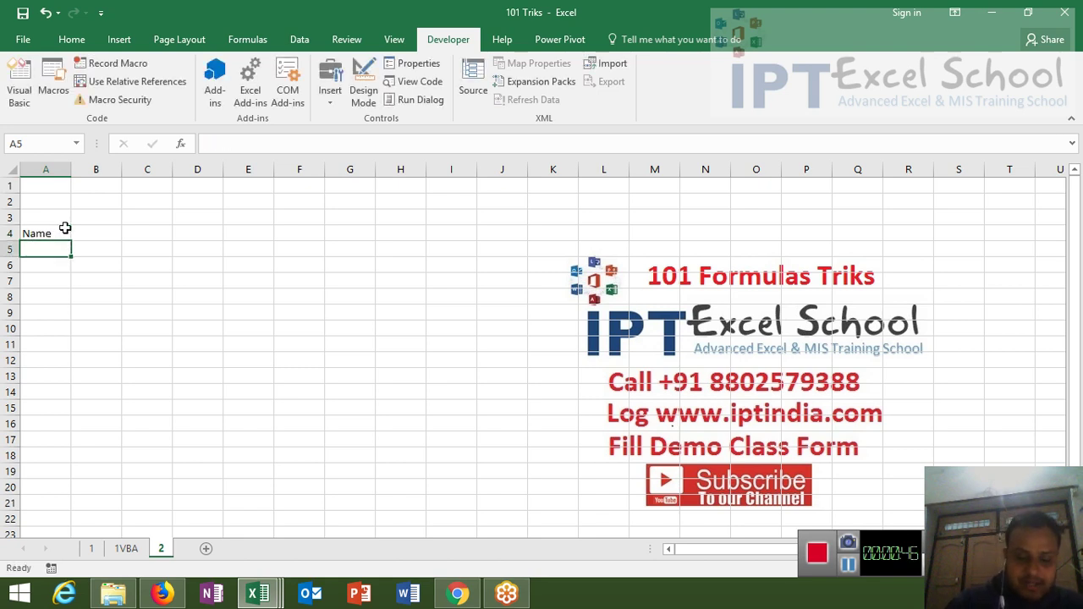
{"action": "type", "text": "Puja"}
{"action": "key", "text": "Tab"}
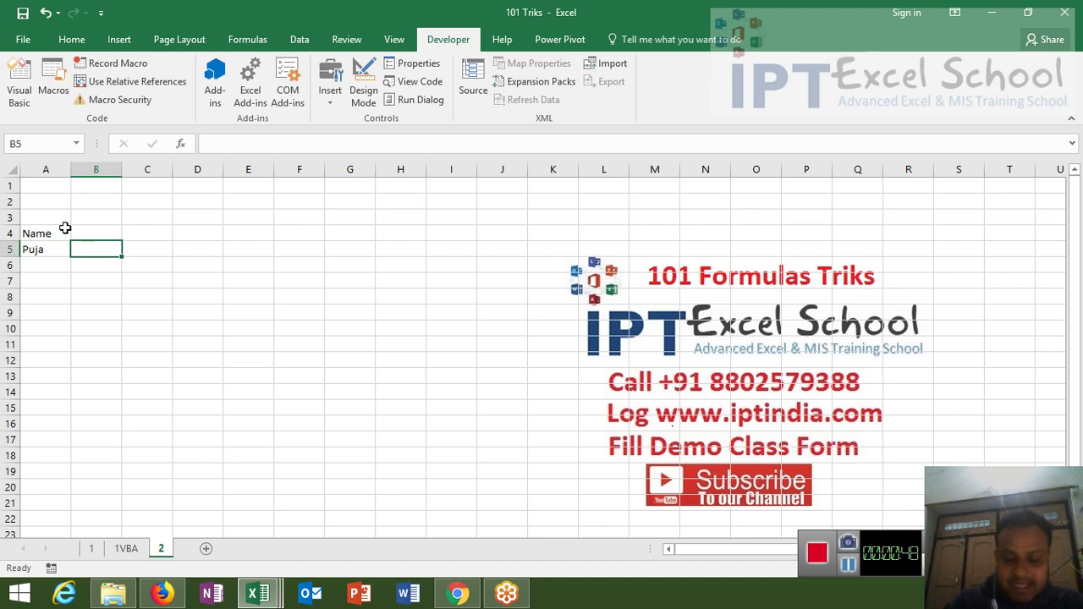
Add the headers PAN, Voter, UID and PASS across B4:E4.
{"action": "key", "text": "Up"}
{"action": "type", "text": "PAN"}
{"action": "key", "text": "Tab"}
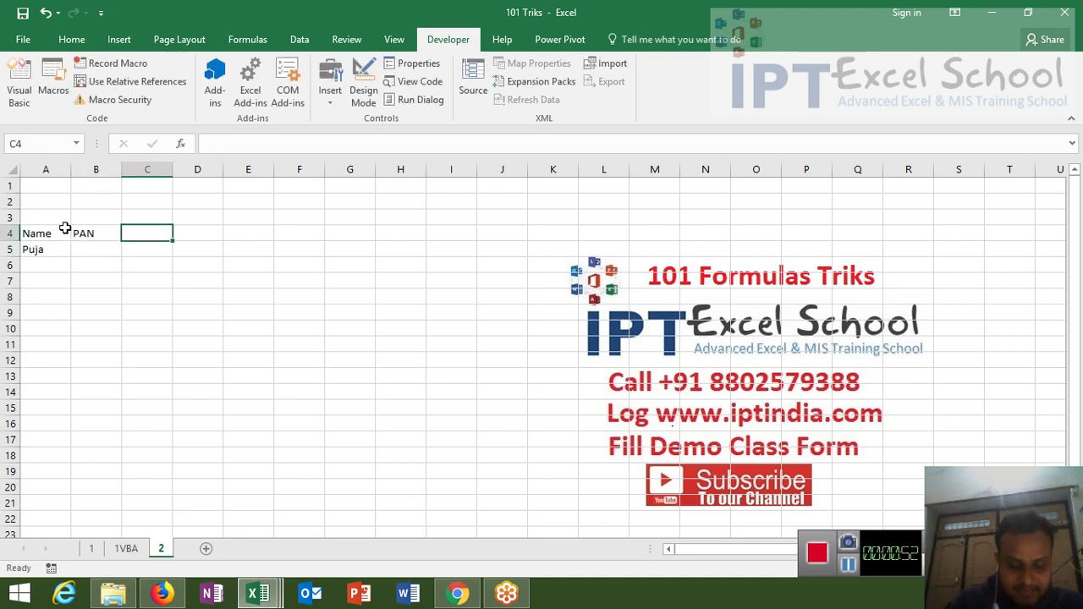
{"action": "type", "text": "Voter"}
{"action": "key", "text": "Tab"}
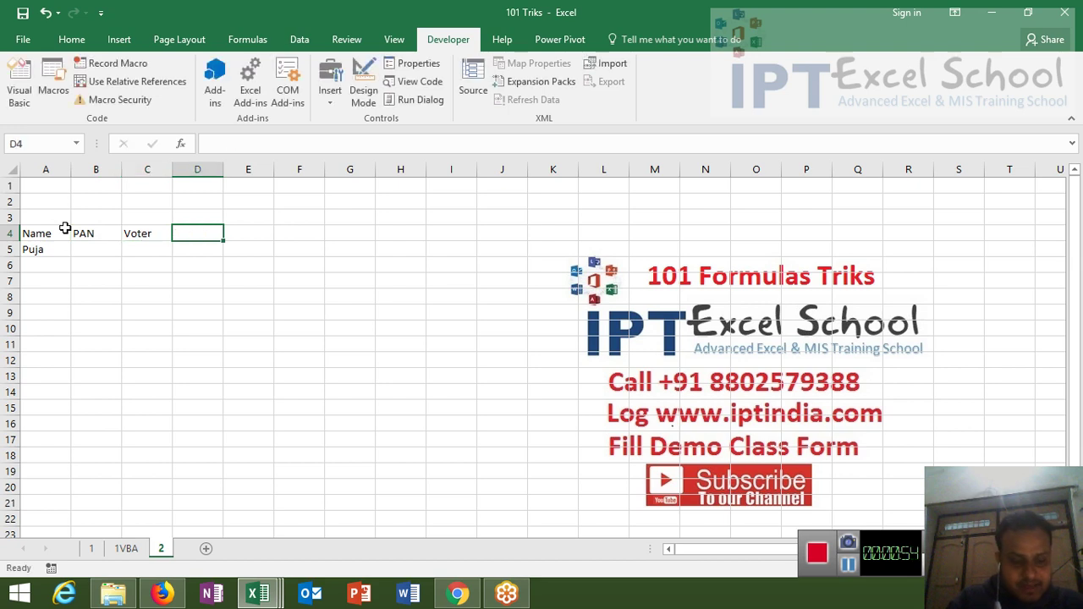
{"action": "type", "text": "UID"}
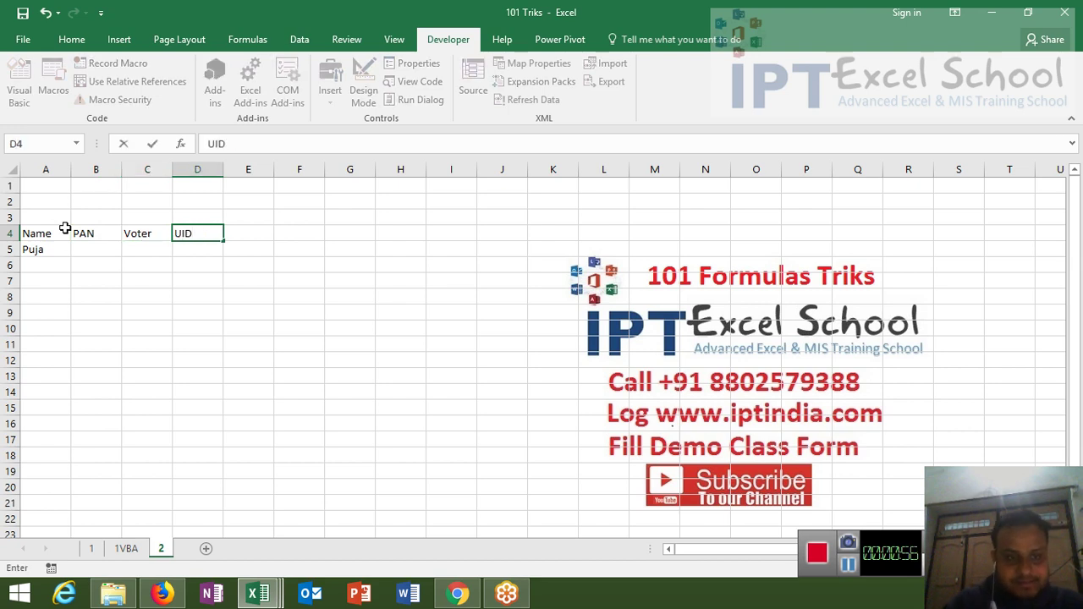
{"action": "key", "text": "Tab"}
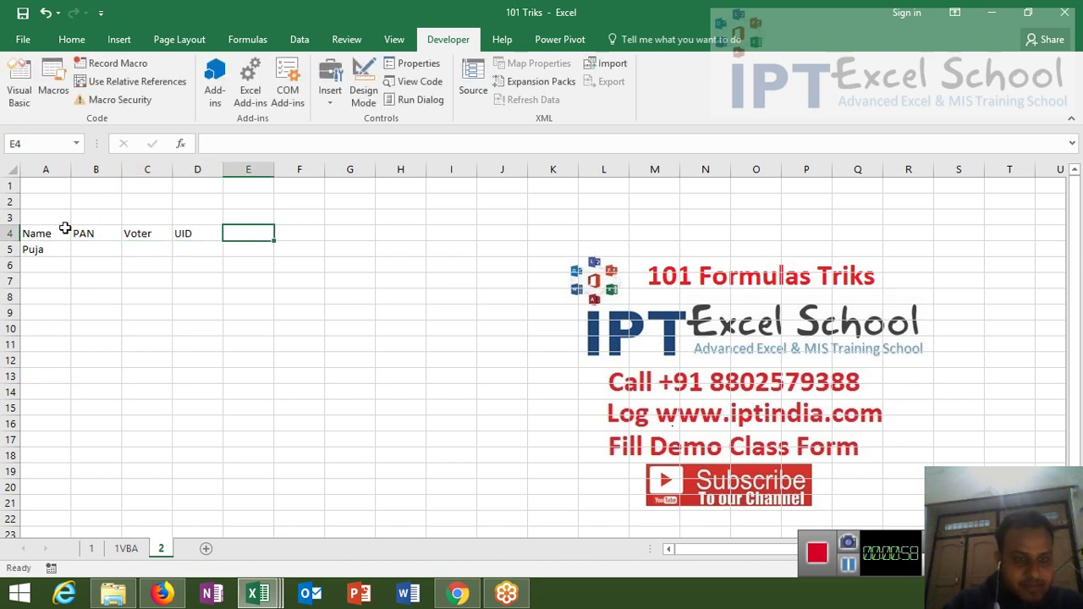
{"action": "type", "text": "PASS"}
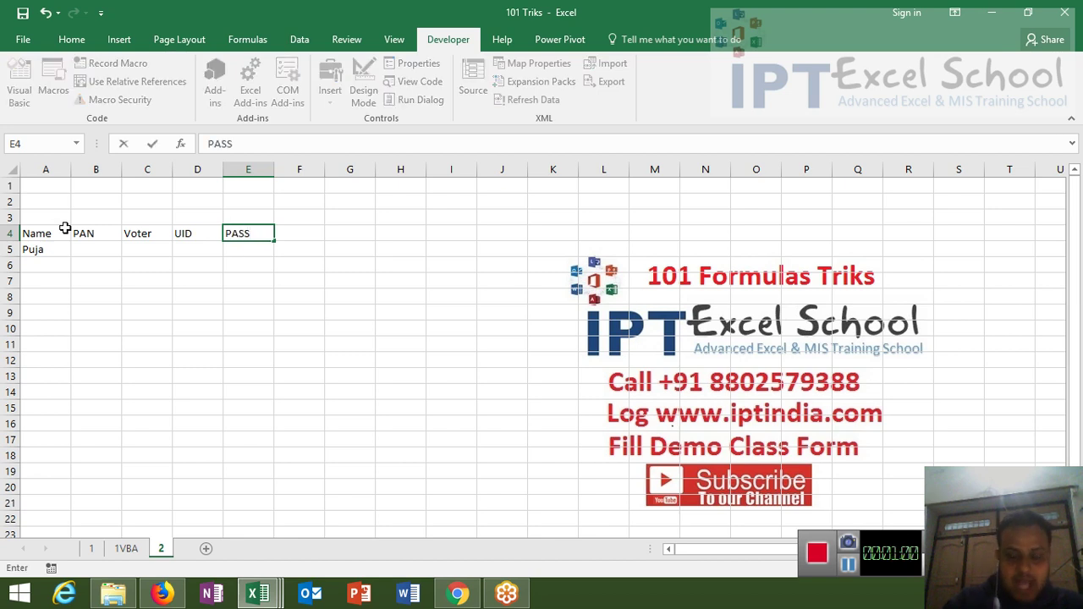
{"action": "key", "text": "Return"}
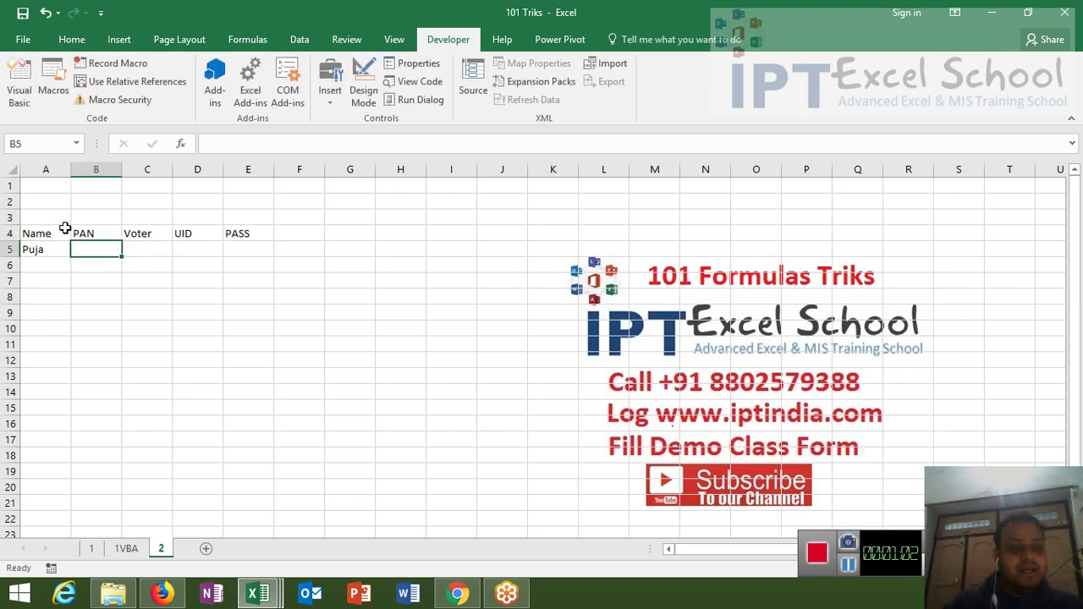
Add the Status header in F4 after PASS.
{"action": "key", "text": "Right"}
{"action": "key", "text": "Right"}
{"action": "key", "text": "Left"}
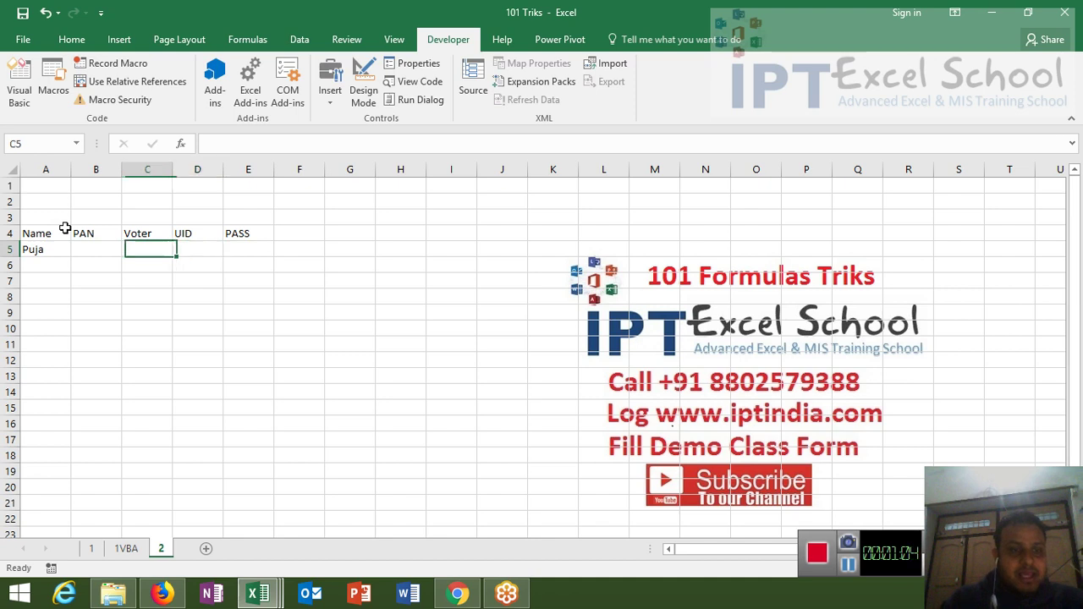
{"action": "key", "text": "Left"}
{"action": "key", "text": "Right"}
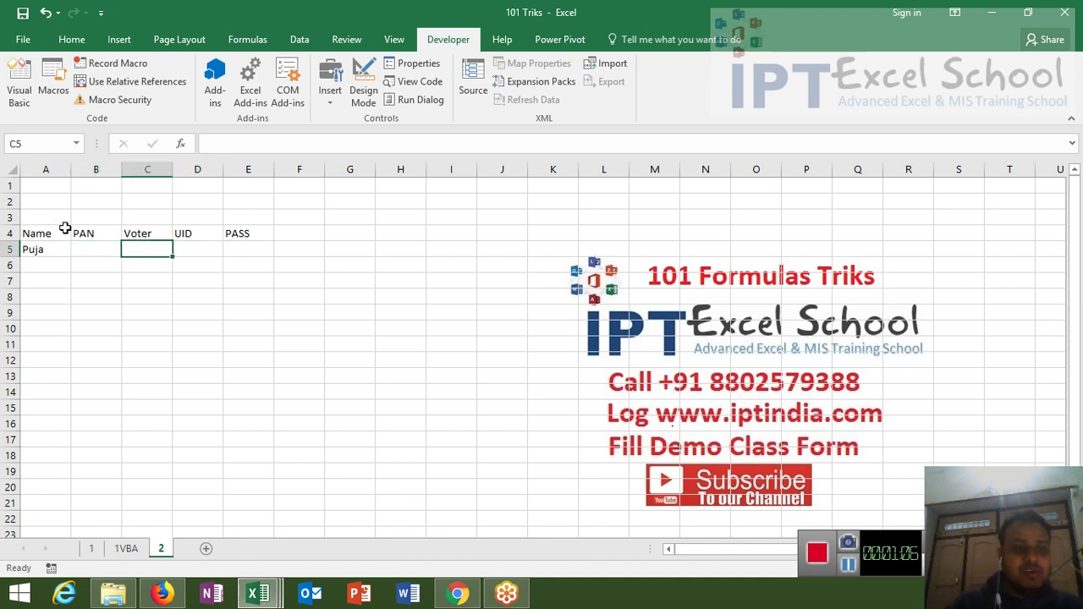
{"action": "key", "text": "Right"}
{"action": "key", "text": "Up"}
{"action": "key", "text": "Left"}
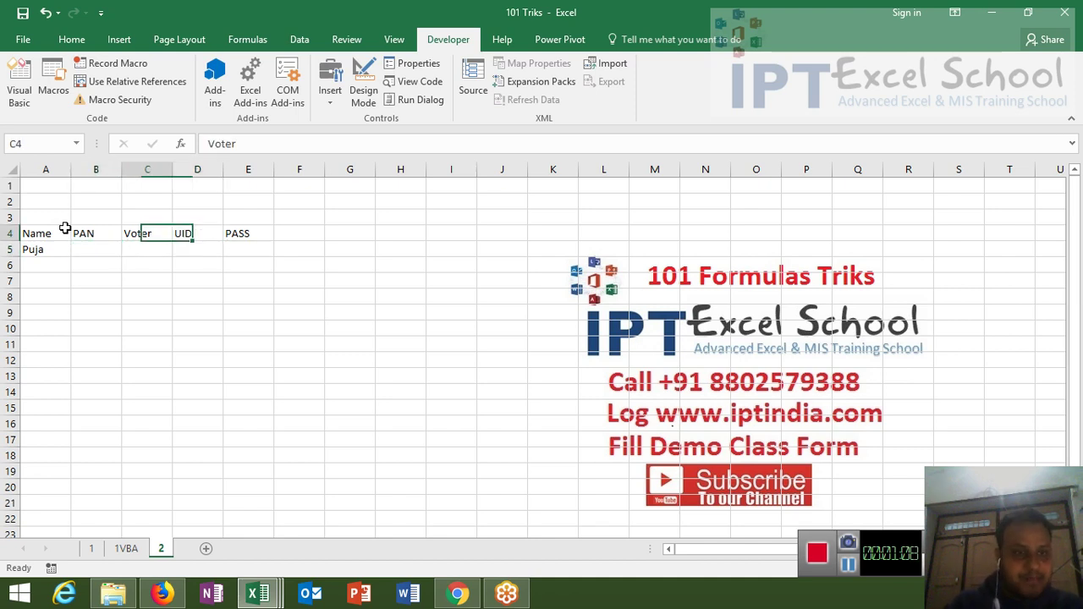
{"action": "key", "text": "Left"}
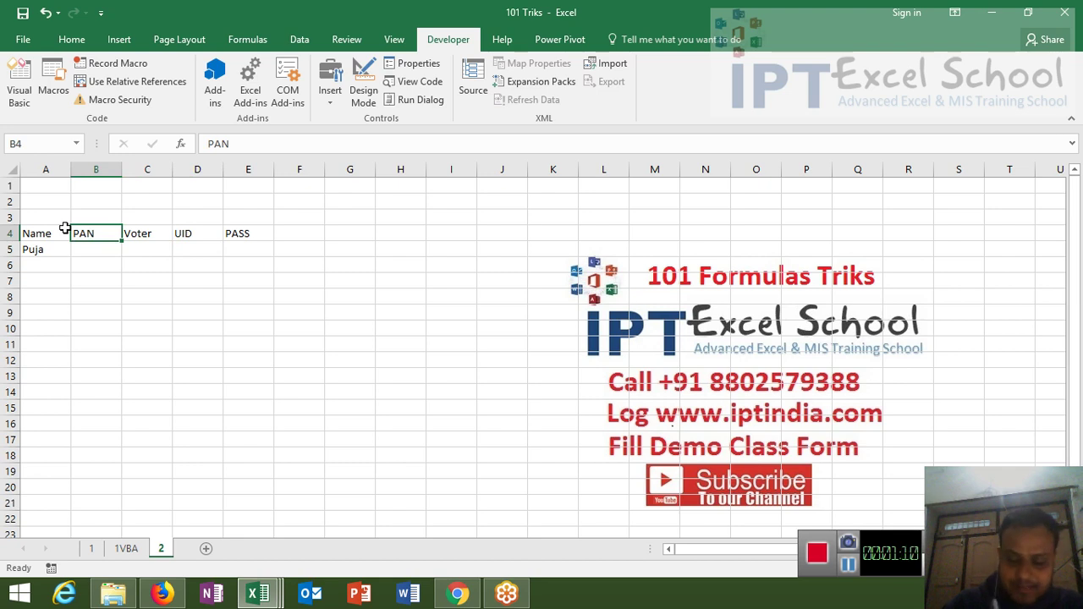
{"action": "key", "text": "Down"}
{"action": "key", "text": "Right"}
{"action": "key", "text": "Right"}
{"action": "key", "text": "Right"}
{"action": "key", "text": "Up"}
{"action": "key", "text": "Right"}
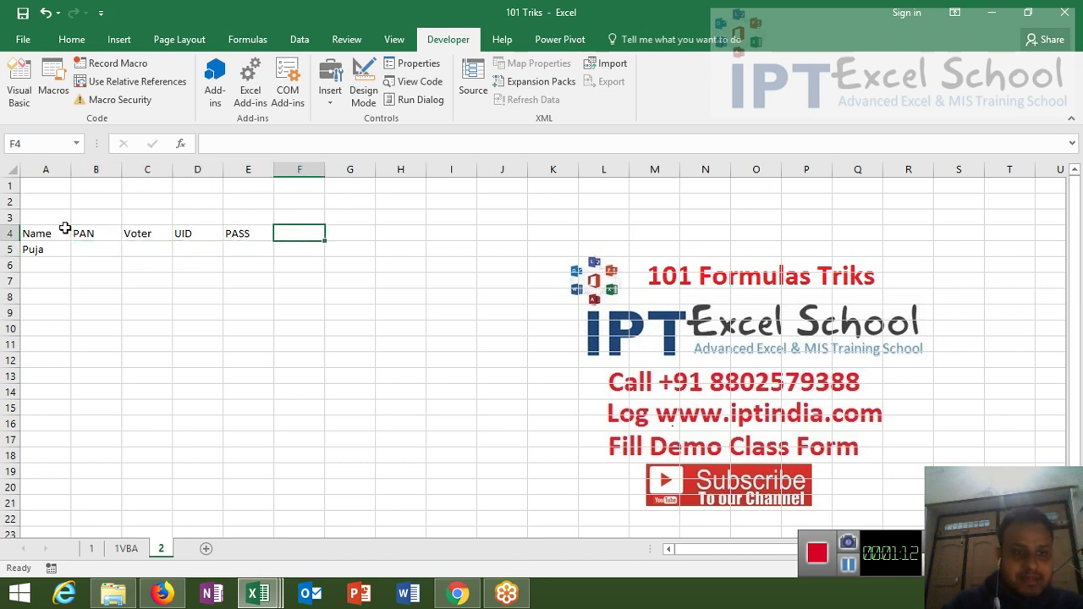
{"action": "type", "text": "Sta"}
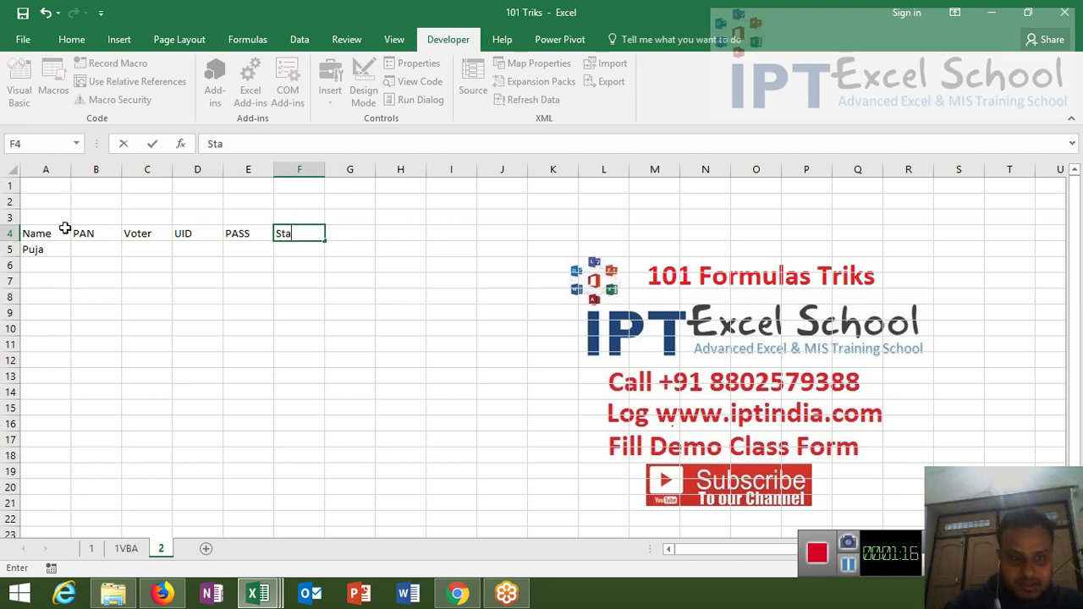
{"action": "type", "text": "tus"}
{"action": "key", "text": "Return"}
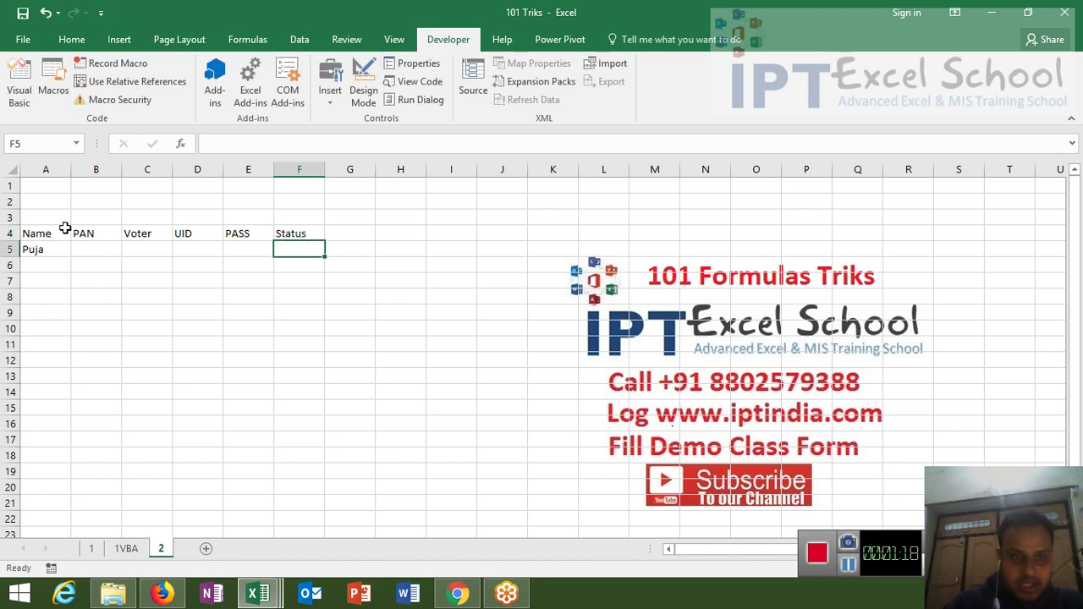
Mark Y under PAN and UID in row 5, then select Status cell F5.
{"action": "key", "text": "Left"}
{"action": "key", "text": "Left"}
{"action": "key", "text": "Left"}
{"action": "key", "text": "Right"}
{"action": "key", "text": "Left"}
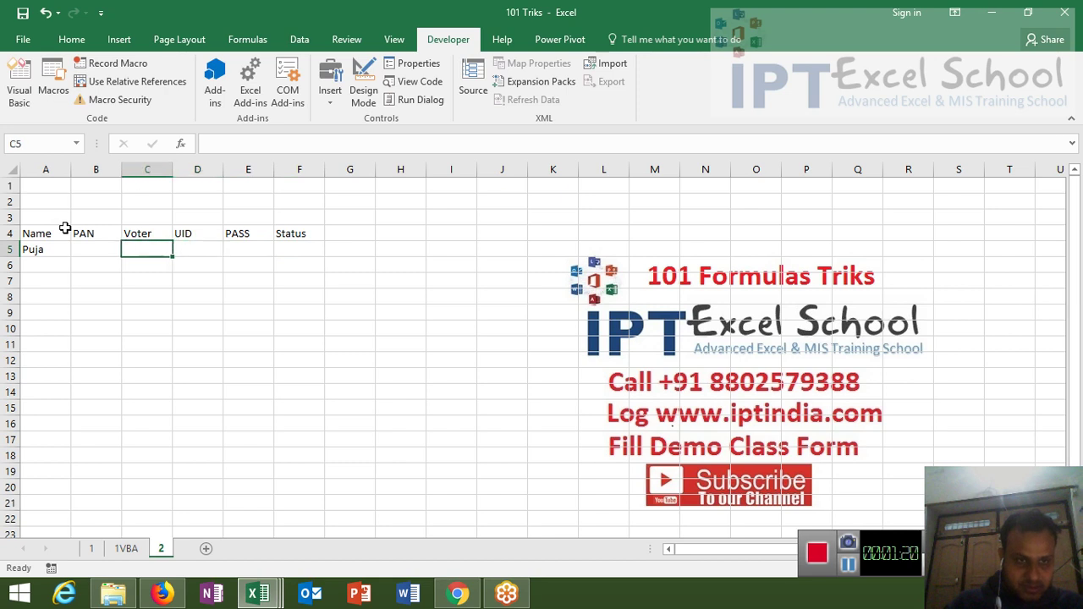
{"action": "key", "text": "Left"}
{"action": "type", "text": "y"}
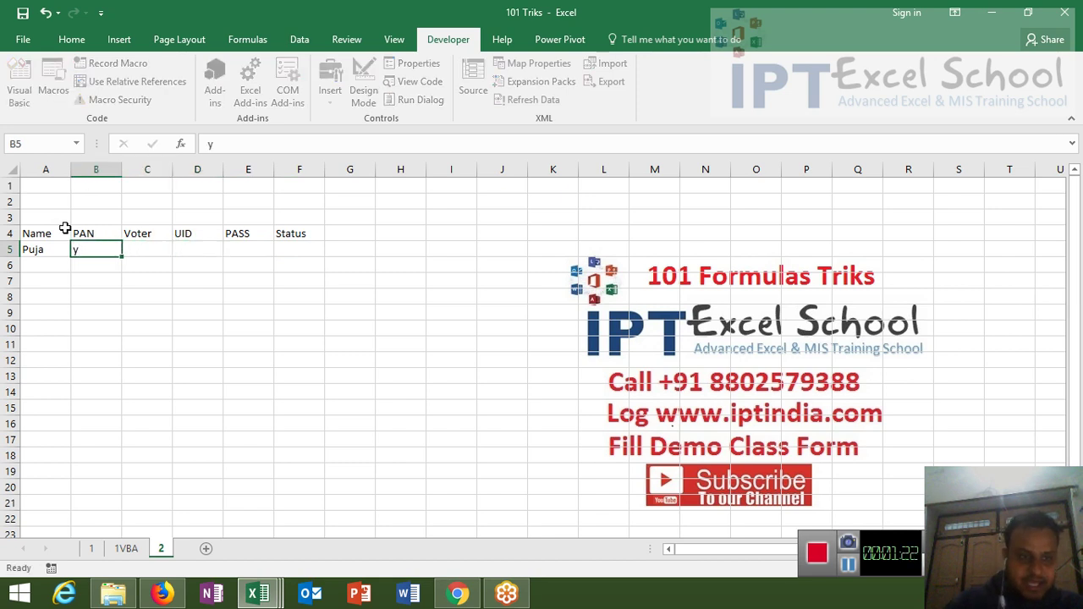
{"action": "key", "text": "Tab"}
{"action": "type", "text": "Y"}
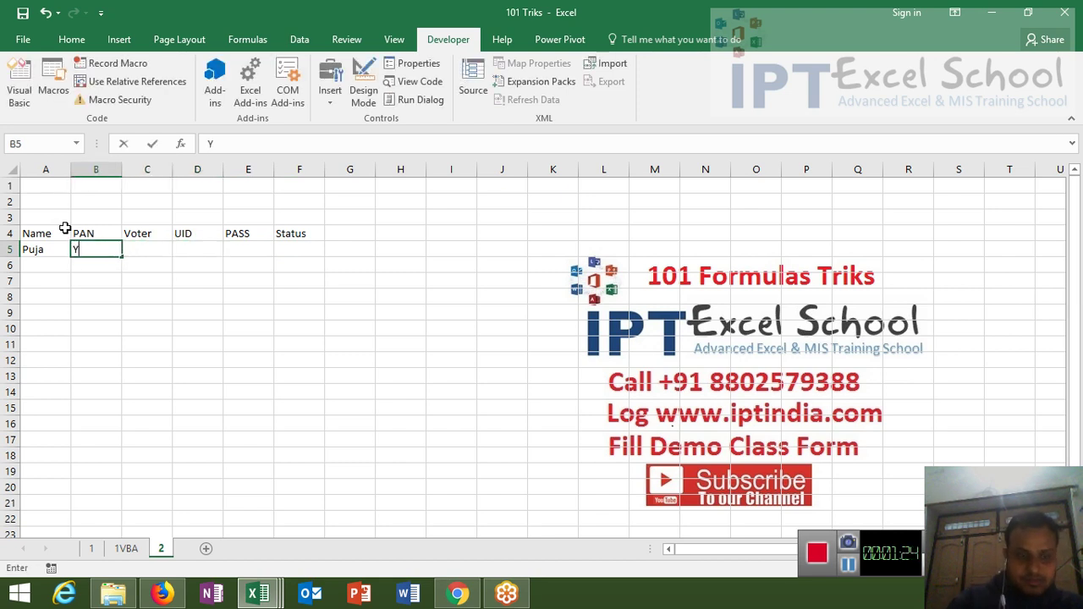
{"action": "key", "text": "Tab"}
{"action": "key", "text": "Tab"}
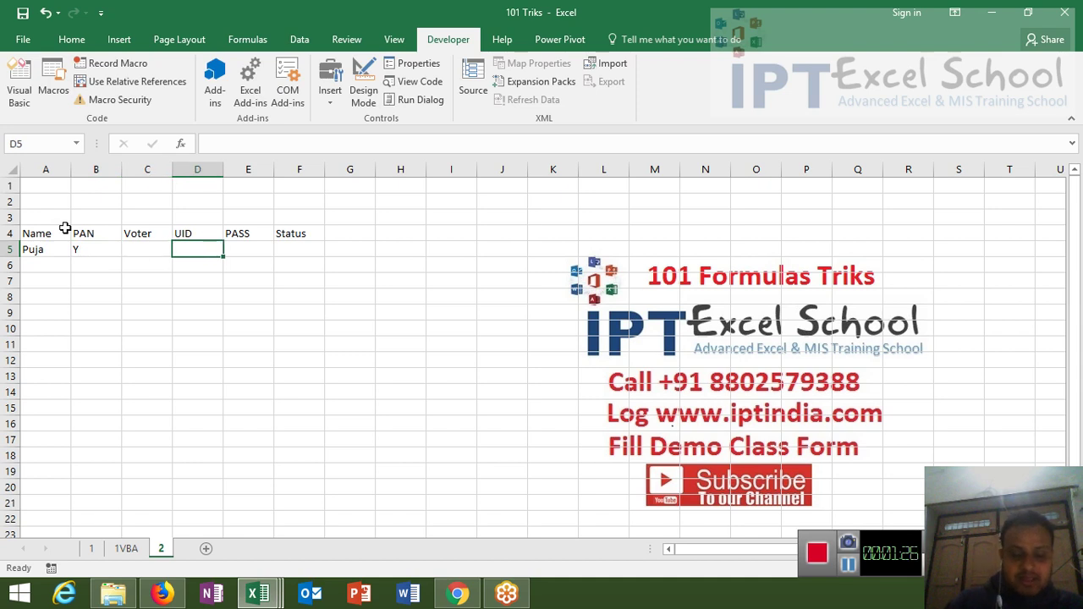
{"action": "type", "text": "Y"}
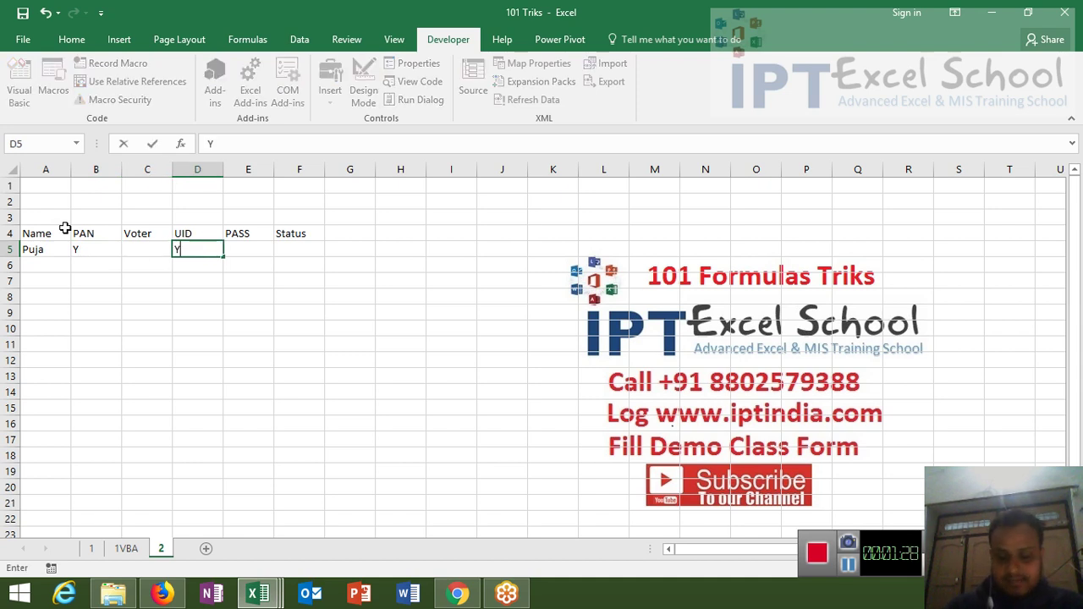
{"action": "key", "text": "Return"}
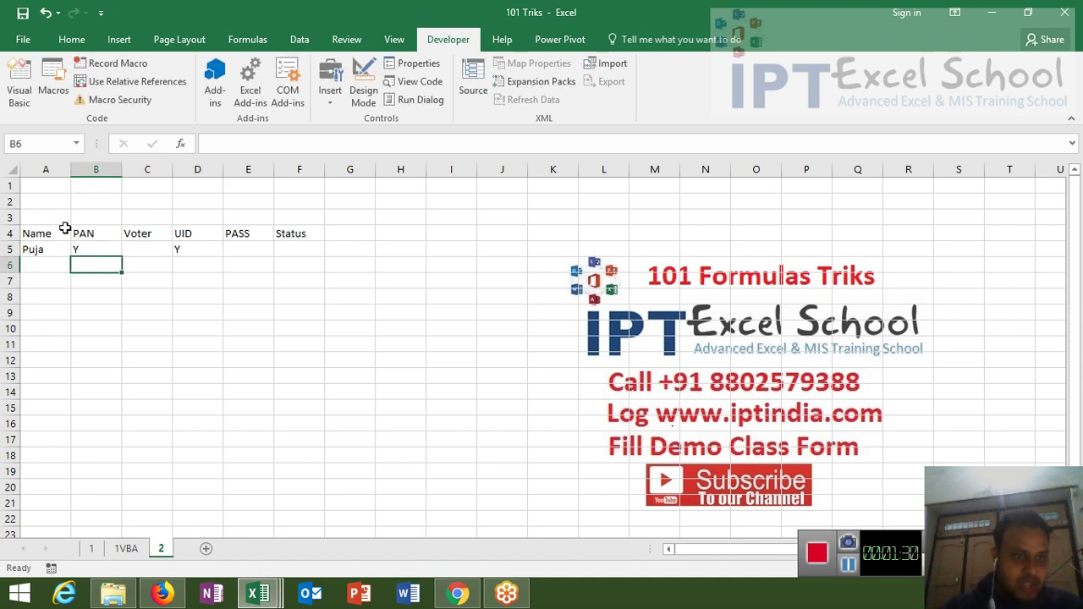
{"action": "left_click", "coordinate": [159, 253]}
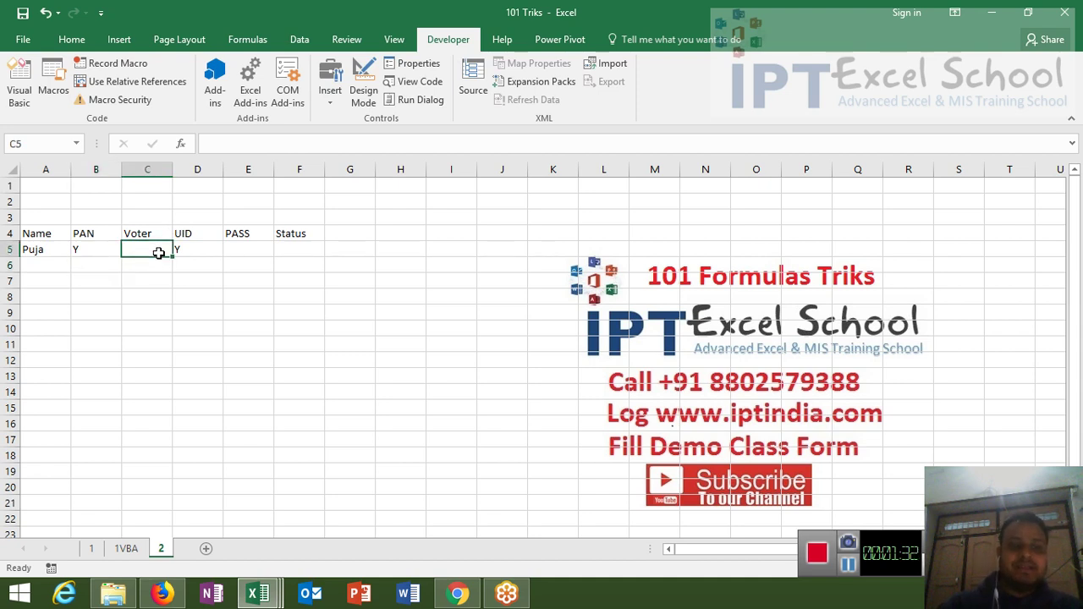
{"action": "left_click", "coordinate": [286, 250]}
In F5, build the condition =IF(AND(B5="y",OR(C5="y",D5="y",E5="y")) using clicked references.
{"action": "type", "text": "="}
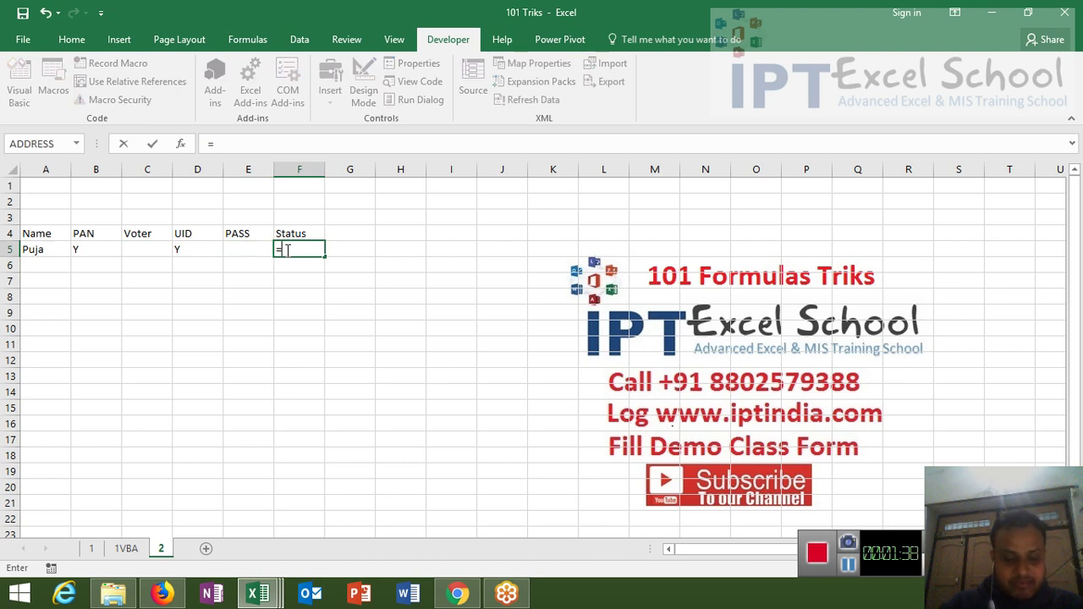
{"action": "type", "text": "if"}
{"action": "key", "text": "Tab"}
{"action": "type", "text": "a"}
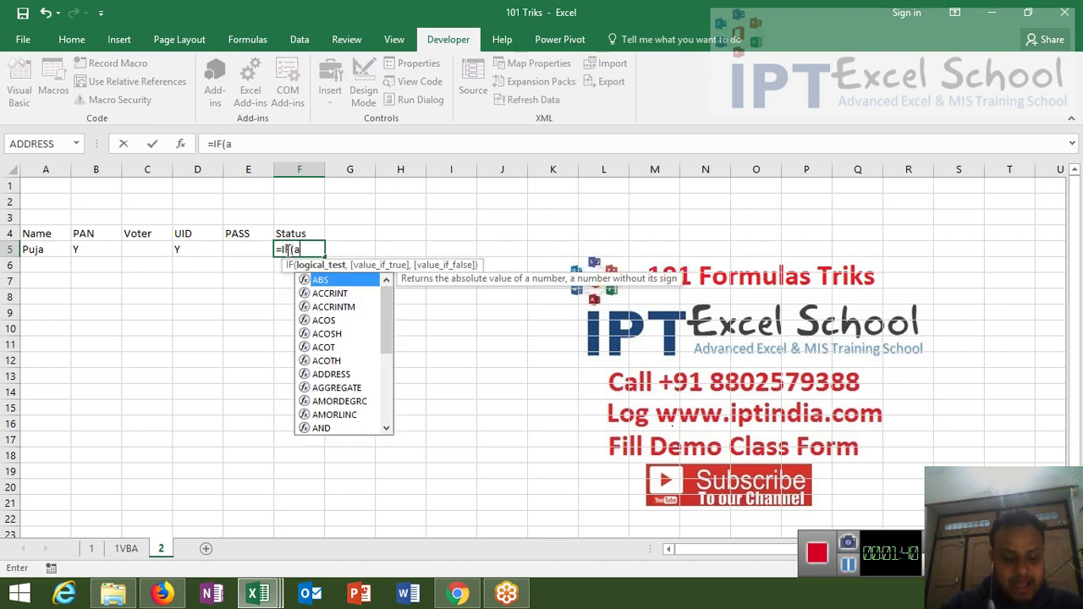
{"action": "type", "text": "nd"}
{"action": "key", "text": "Tab"}
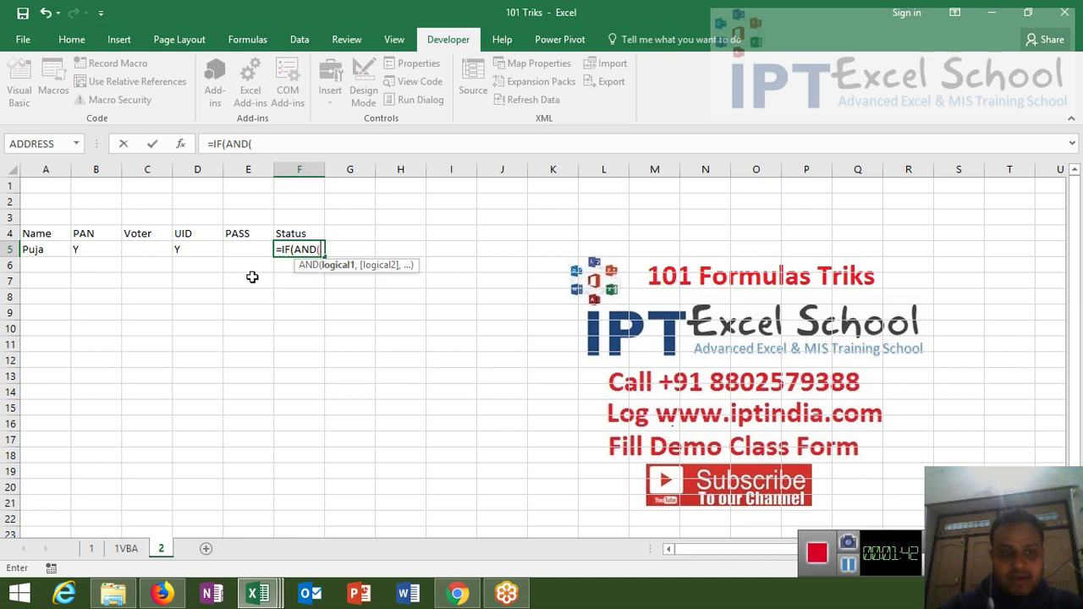
{"action": "left_click", "coordinate": [252, 277]}
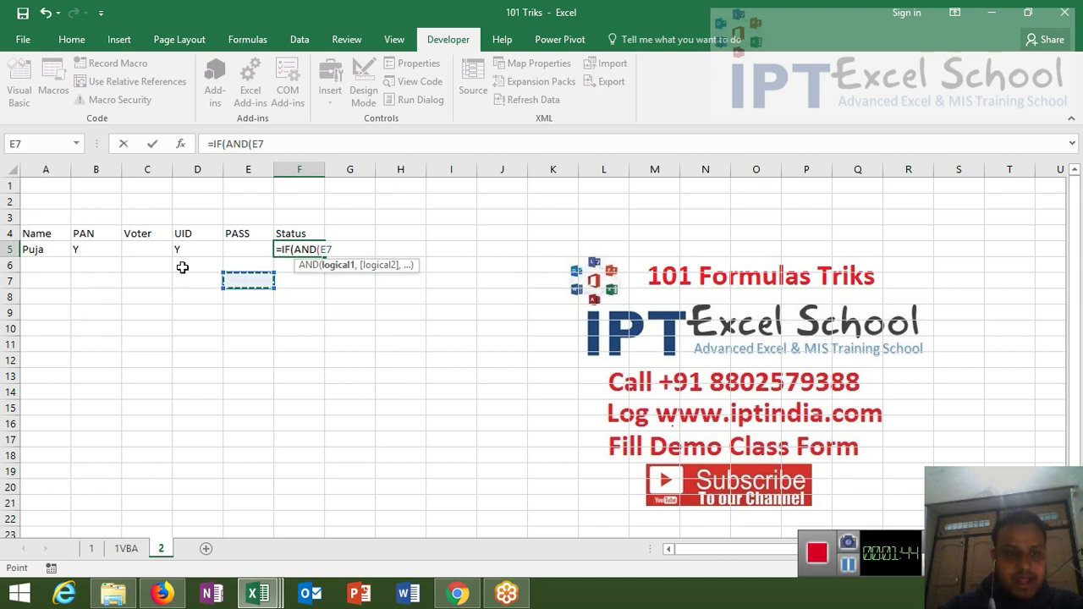
{"action": "left_click", "coordinate": [106, 249]}
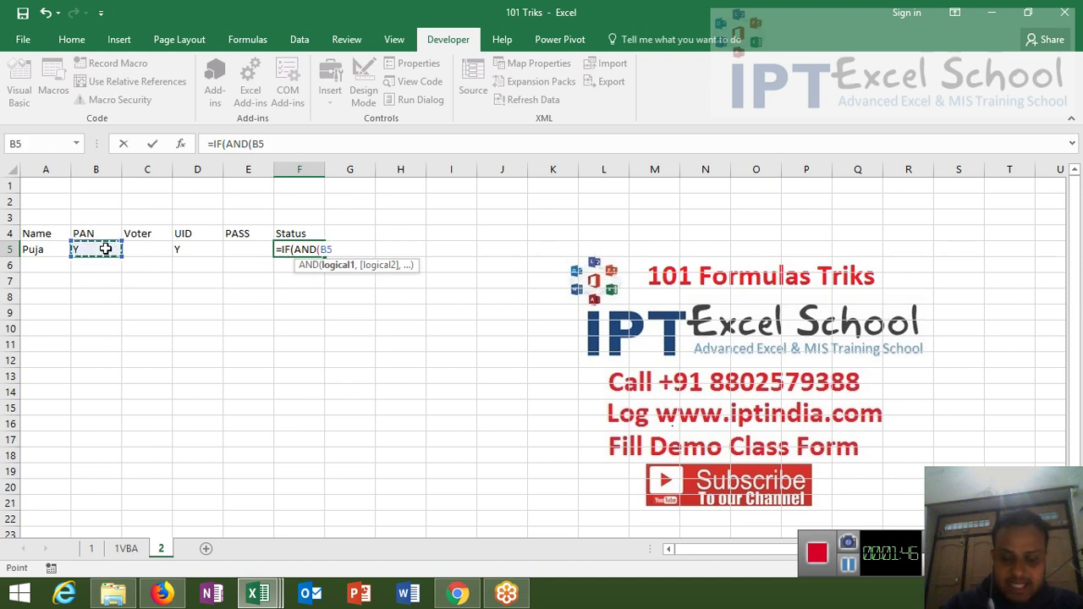
{"action": "type", "text": "=\"y"}
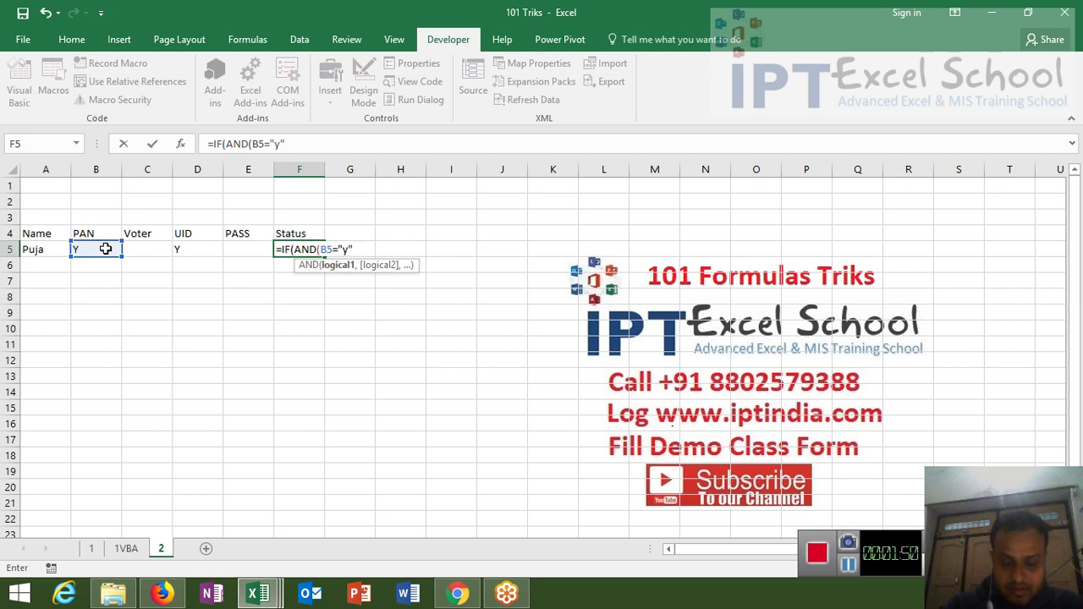
{"action": "type", "text": ","}
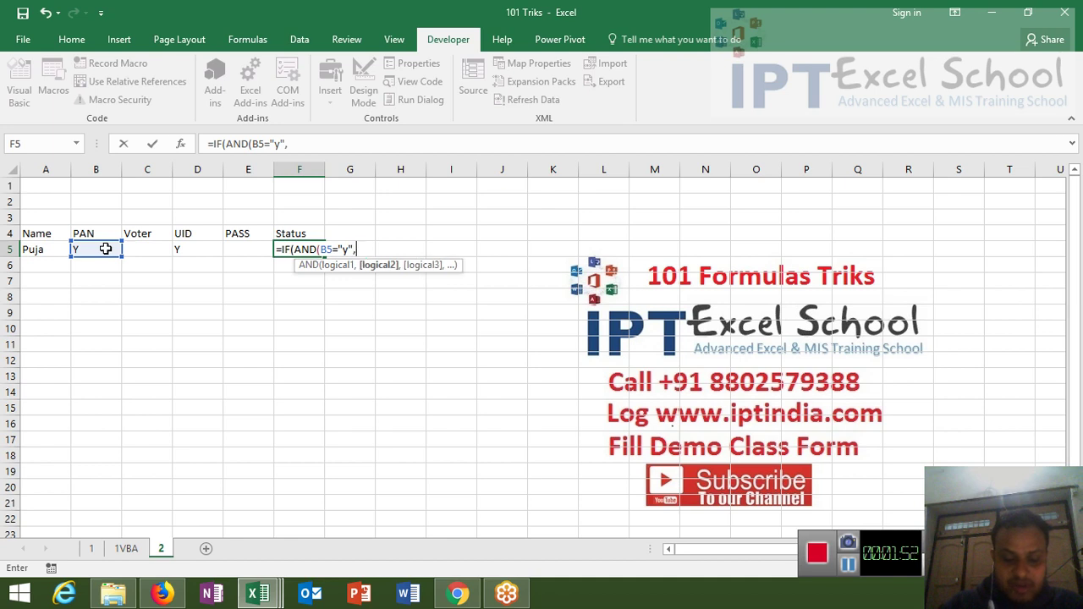
{"action": "type", "text": "or("}
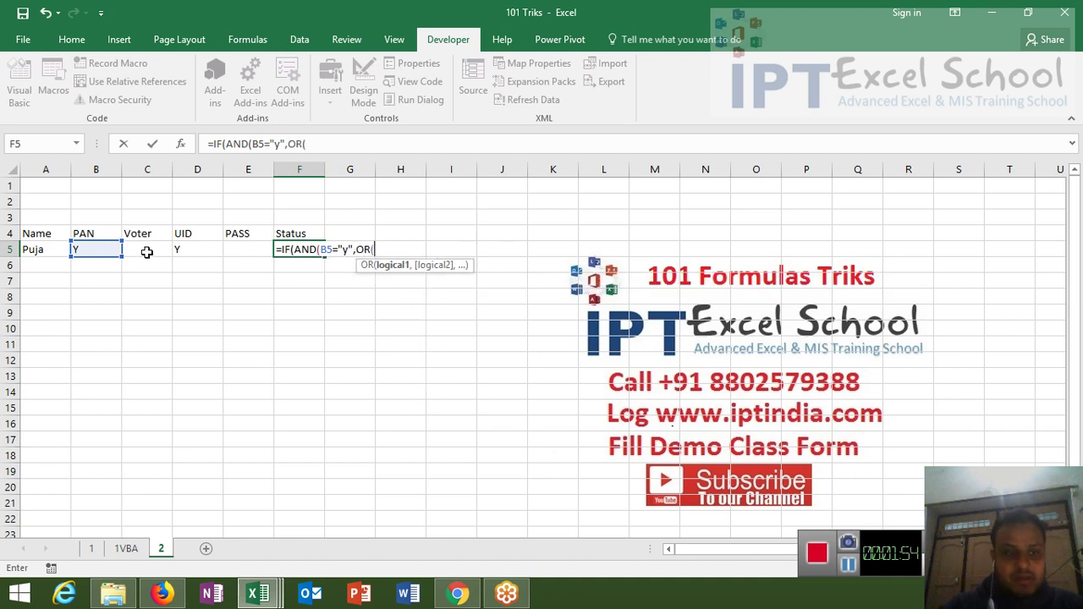
{"action": "left_click", "coordinate": [147, 252]}
{"action": "type", "text": "=\""}
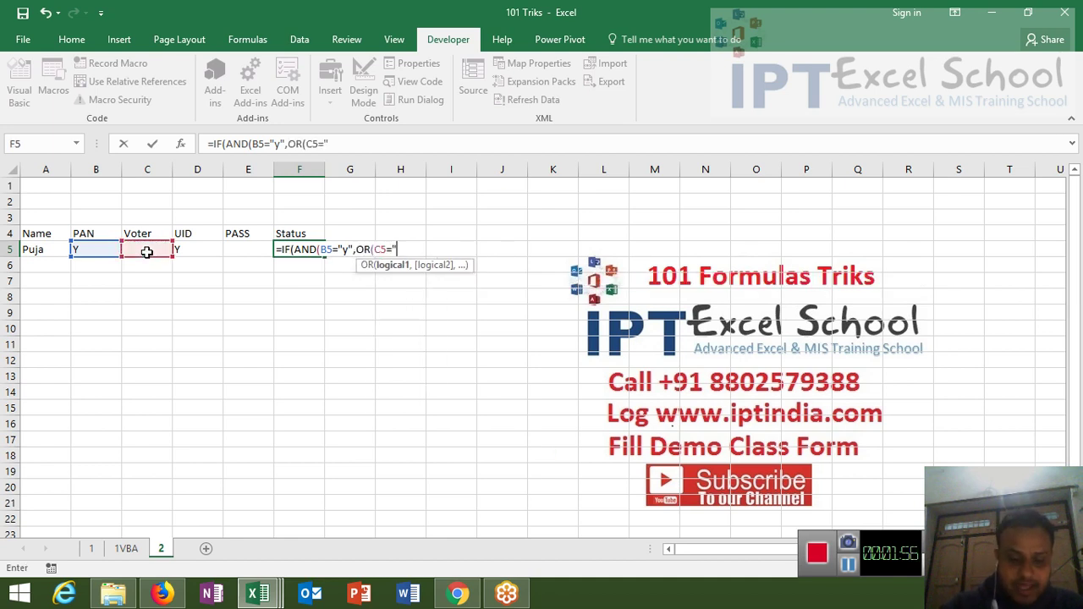
{"action": "type", "text": "y\","}
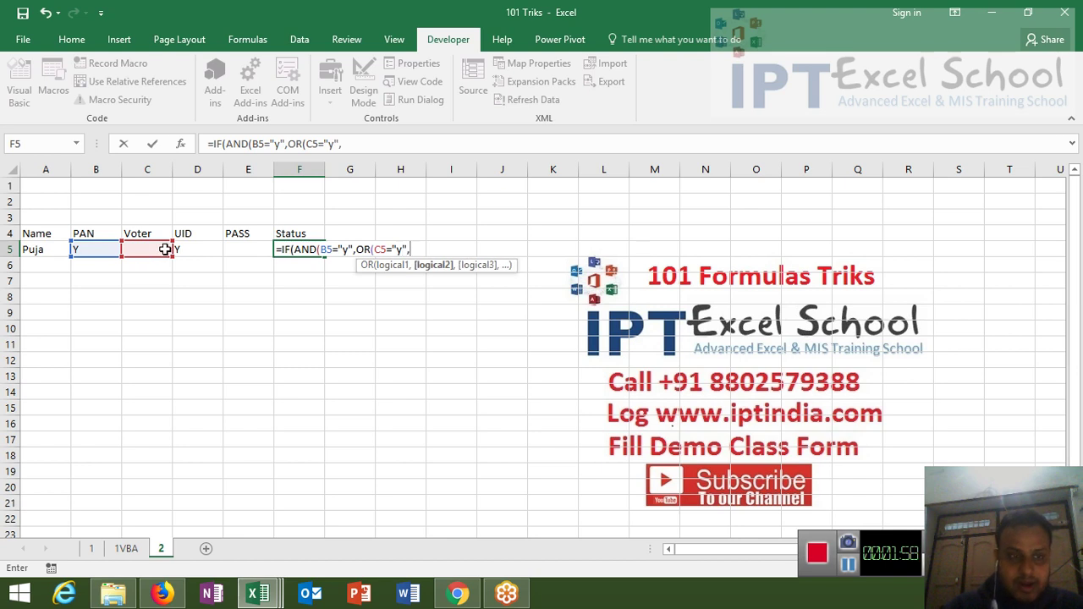
{"action": "left_click", "coordinate": [181, 248]}
{"action": "type", "text": "="}
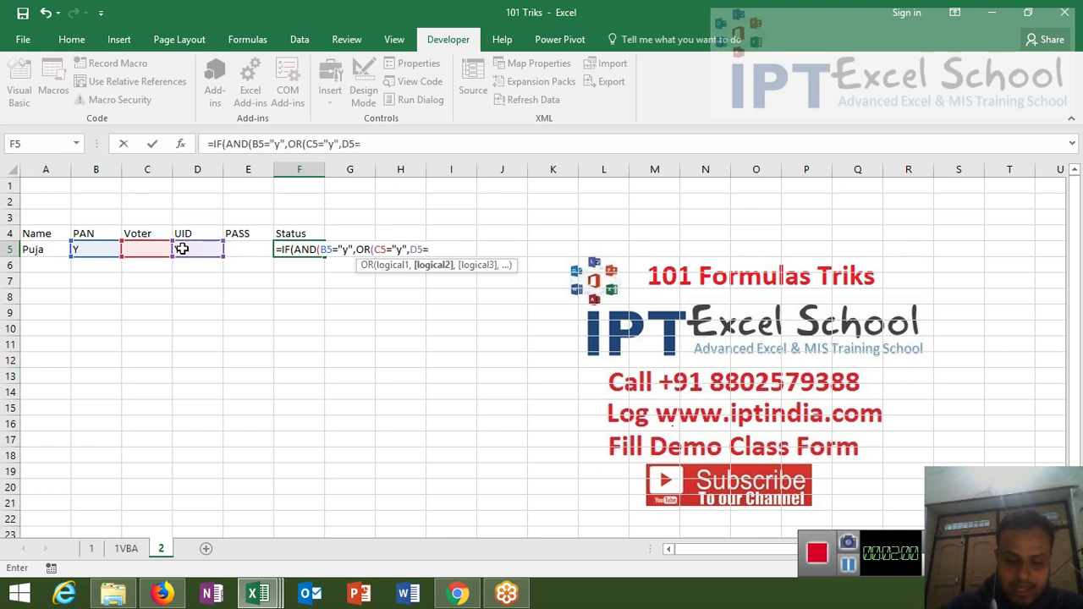
{"action": "type", "text": "\"y"}
{"action": "key", "text": "BackSpace"}
{"action": "type", "text": "y\""}
{"action": "type", "text": ","}
{"action": "left_click", "coordinate": [237, 249]}
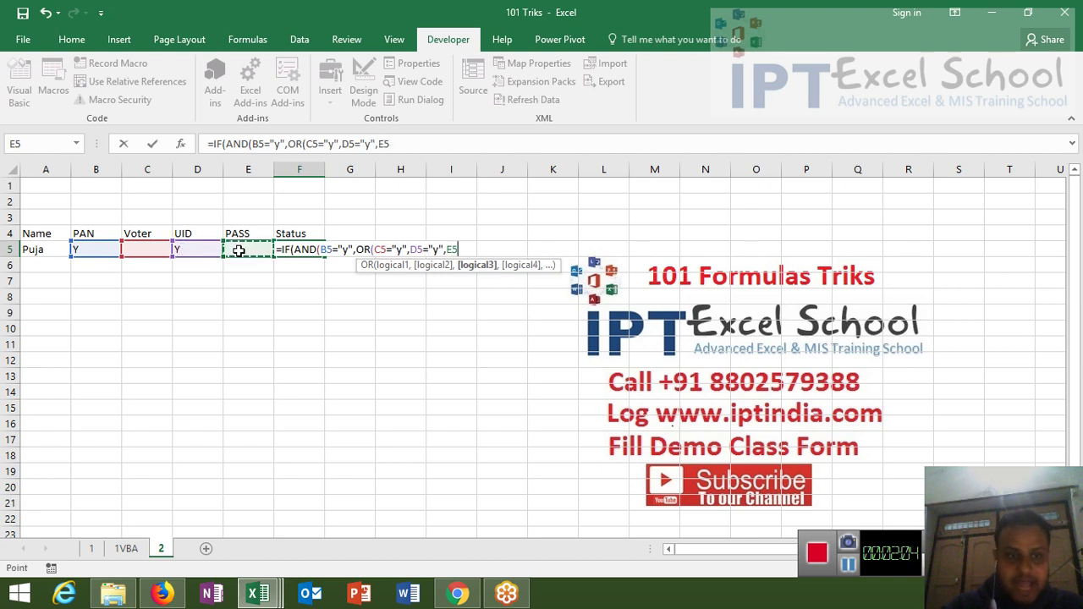
{"action": "type", "text": "=\"y\""}
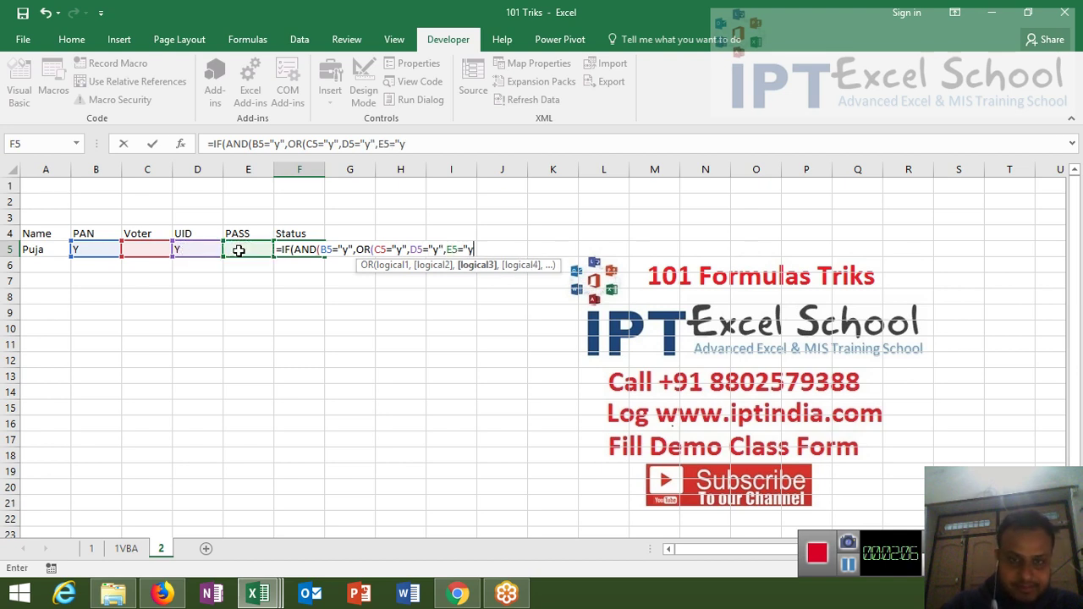
{"action": "type", "text": ")"}
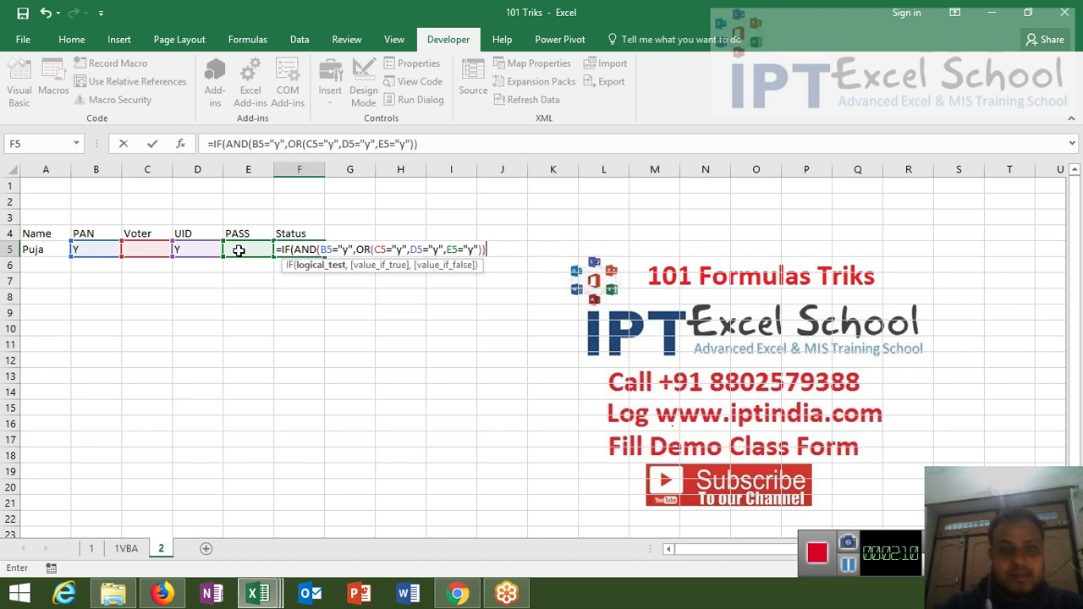
Finish the formula with "OK","Pending" results and commit it in F5.
{"action": "key", "text": "Return"}
{"action": "key", "text": "Return"}
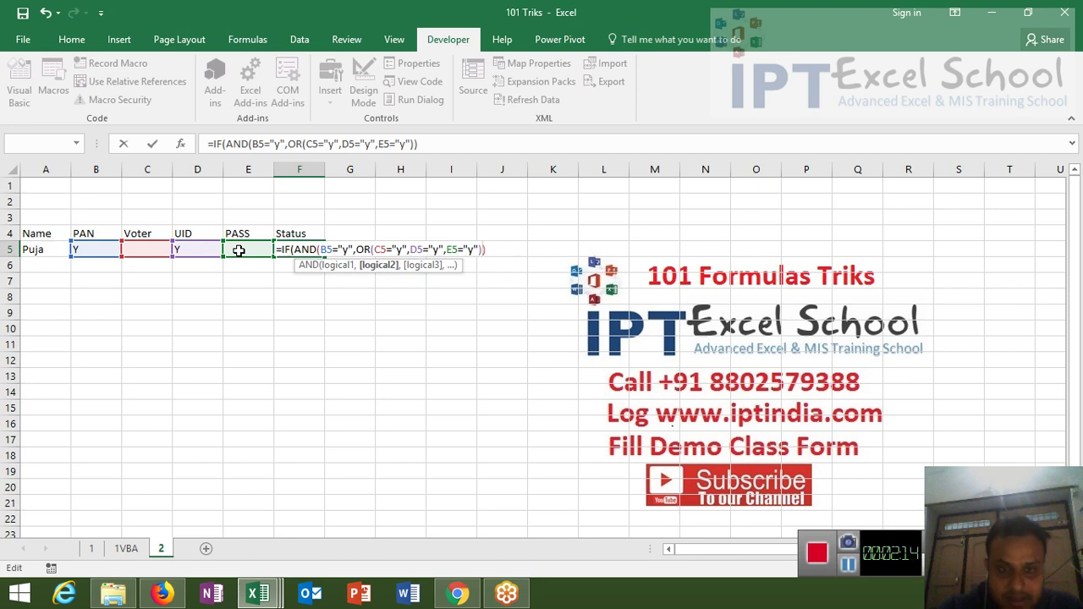
{"action": "left_click", "coordinate": [493, 254]}
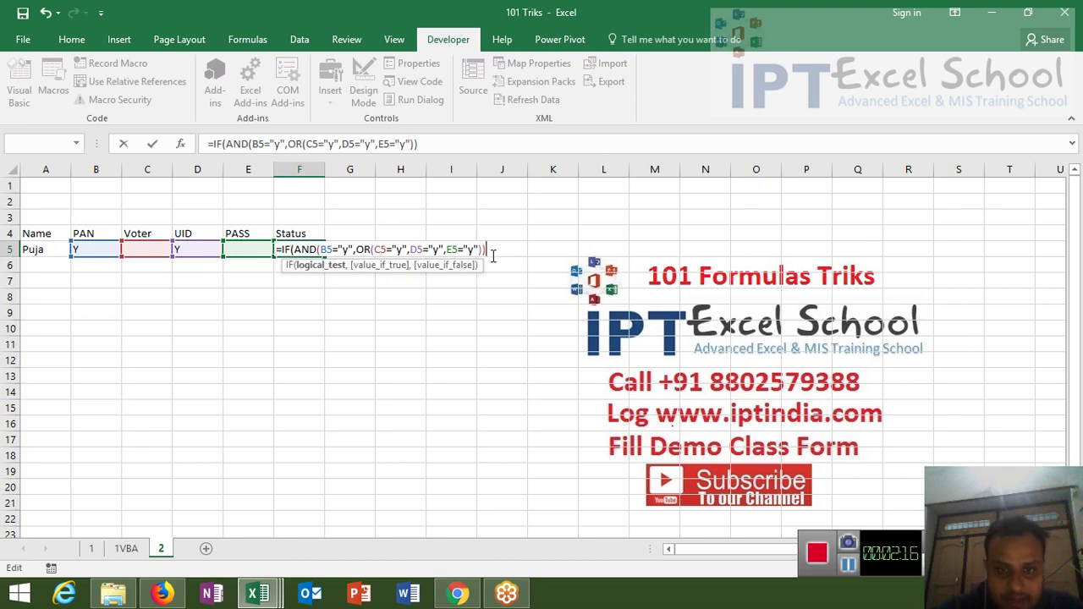
{"action": "type", "text": ",\""}
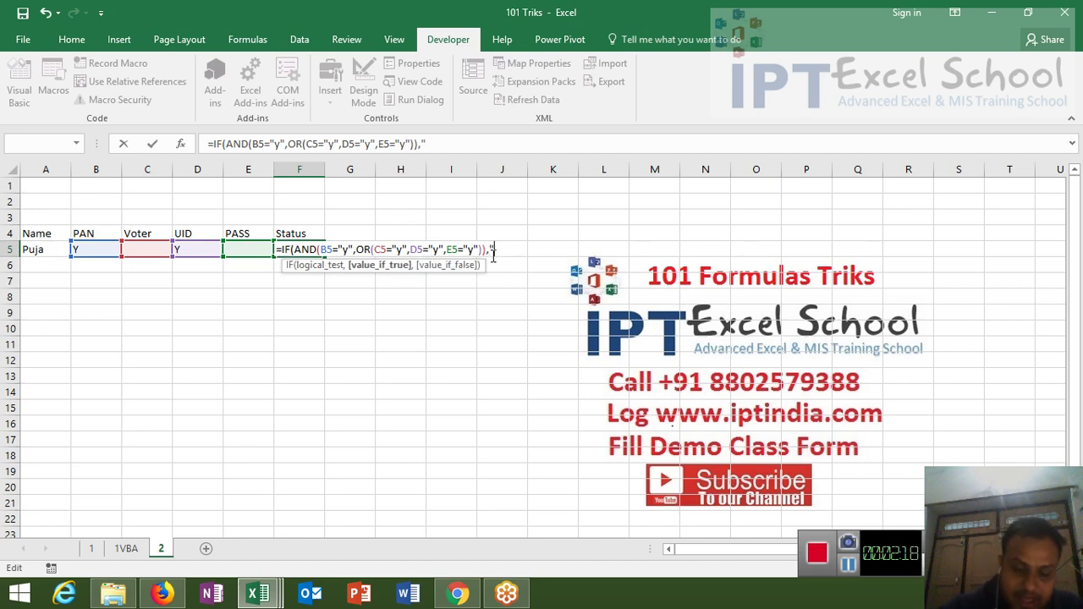
{"action": "type", "text": "OK\",\""}
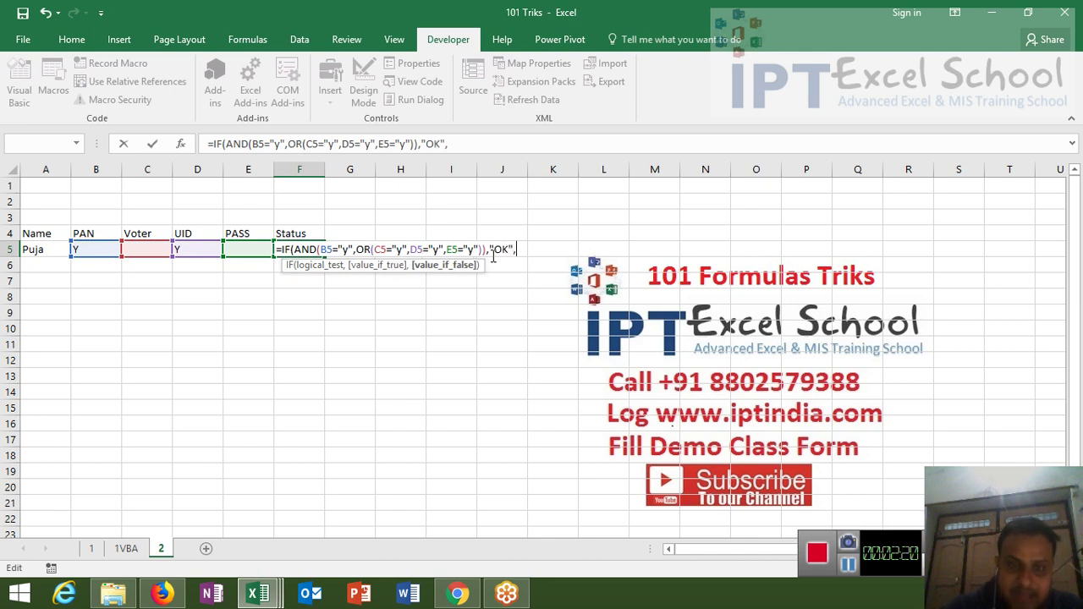
{"action": "type", "text": "Pend"}
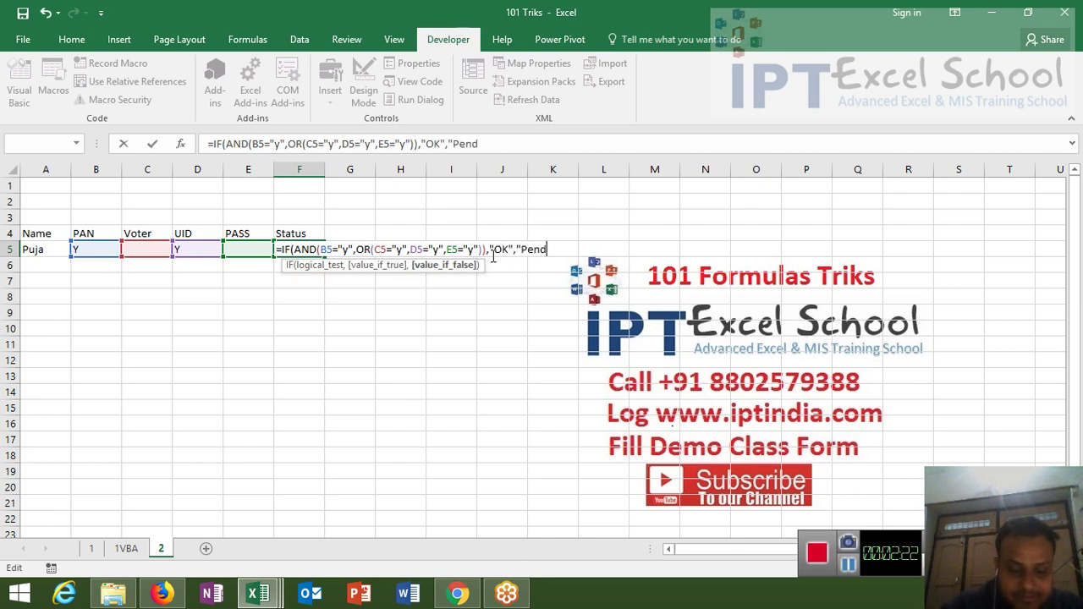
{"action": "type", "text": "ing\""}
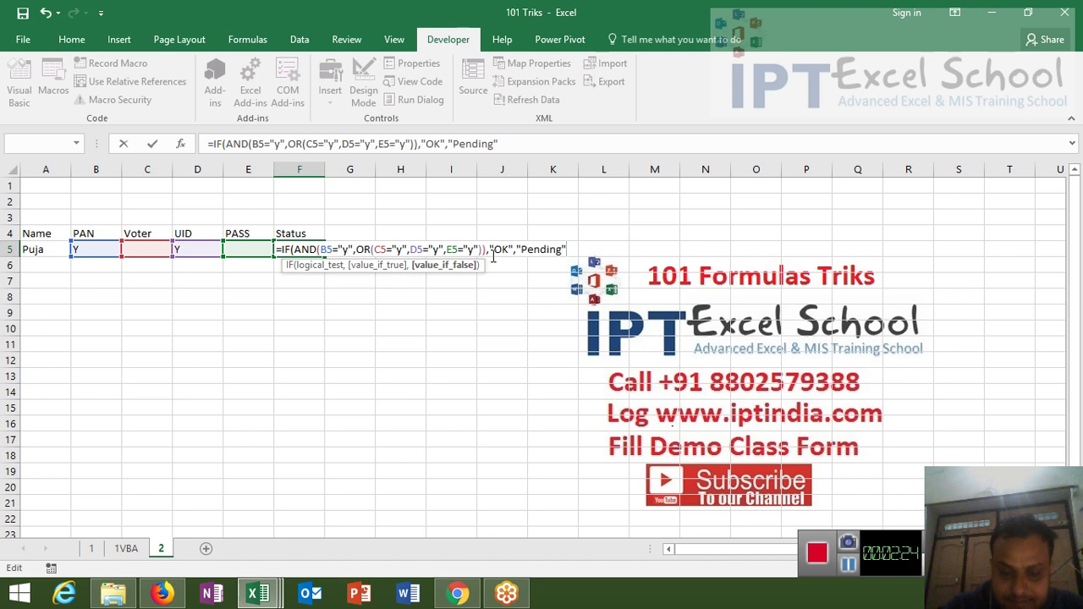
{"action": "key", "text": "Return"}
Clear the UID value in D5 to see Pending, then restore Y.
{"action": "key", "text": "Up"}
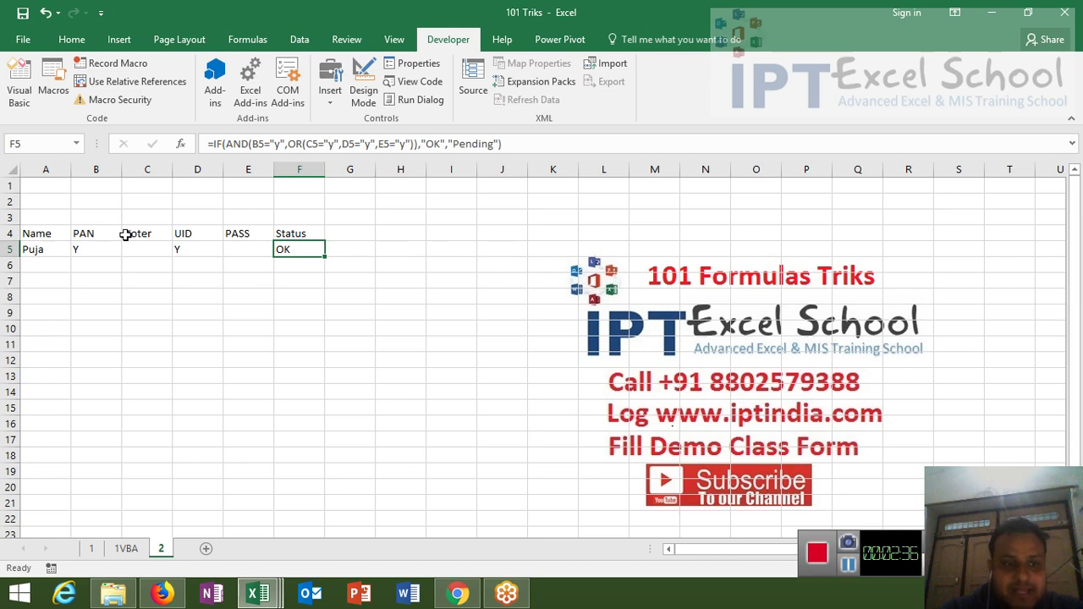
{"action": "left_click", "coordinate": [177, 246]}
{"action": "key", "text": "Delete"}
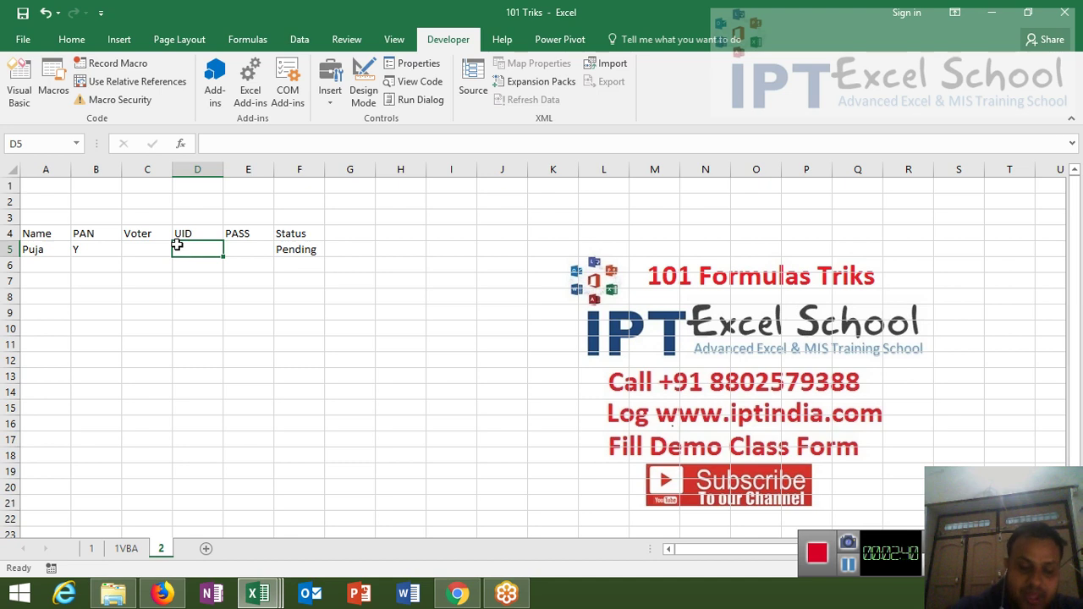
{"action": "type", "text": "Y"}
{"action": "left_click", "coordinate": [158, 281]}
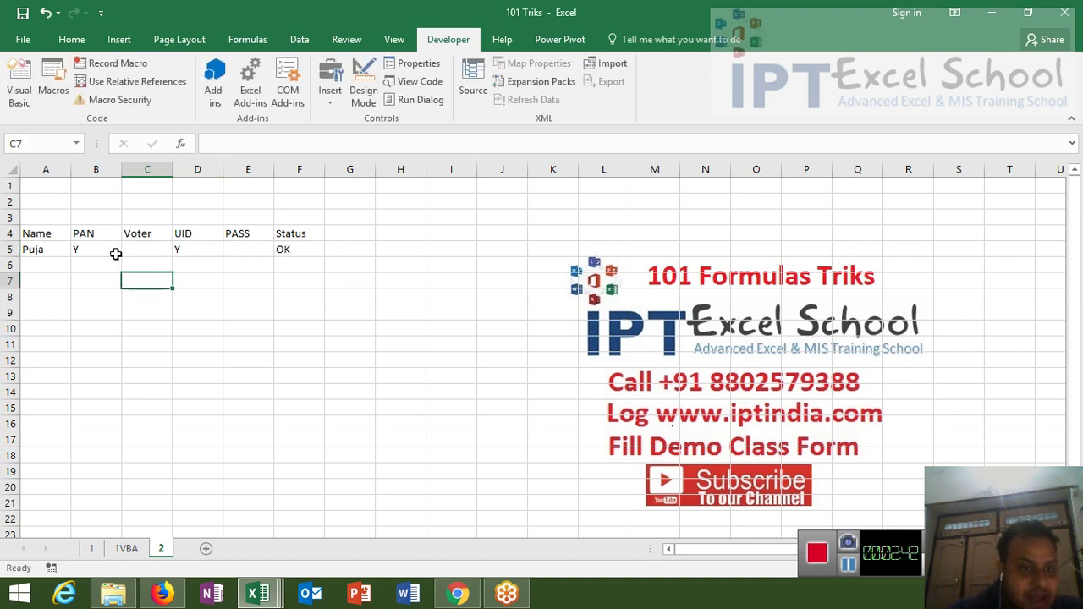
Clear B5, enter Y in E5, restore Y in B5, then open F5's formula.
{"action": "left_click", "coordinate": [101, 248]}
{"action": "key", "text": "Delete"}
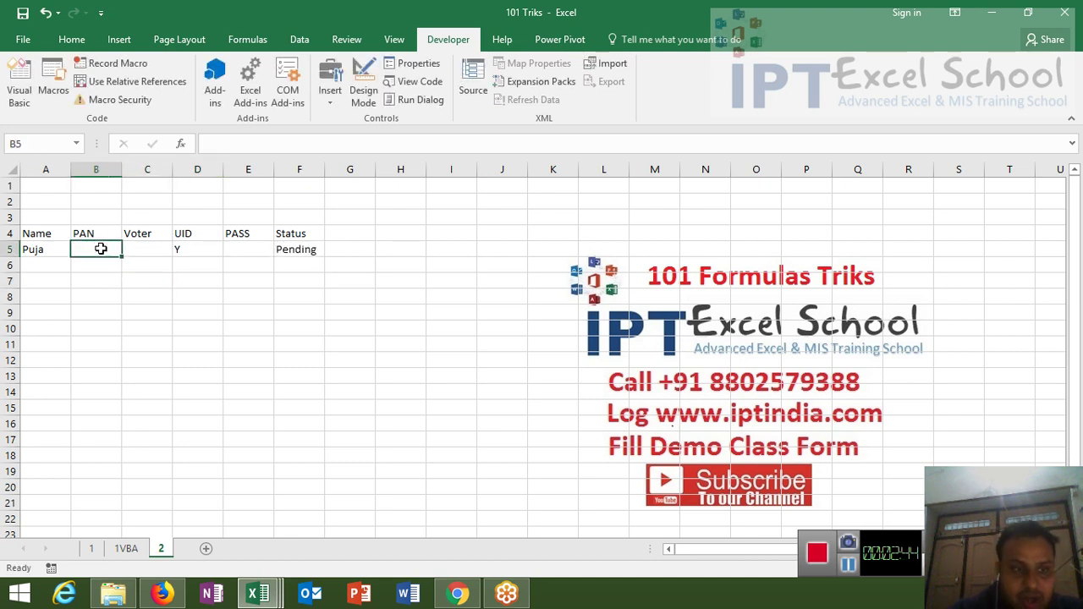
{"action": "left_click", "coordinate": [234, 245]}
{"action": "type", "text": "Y"}
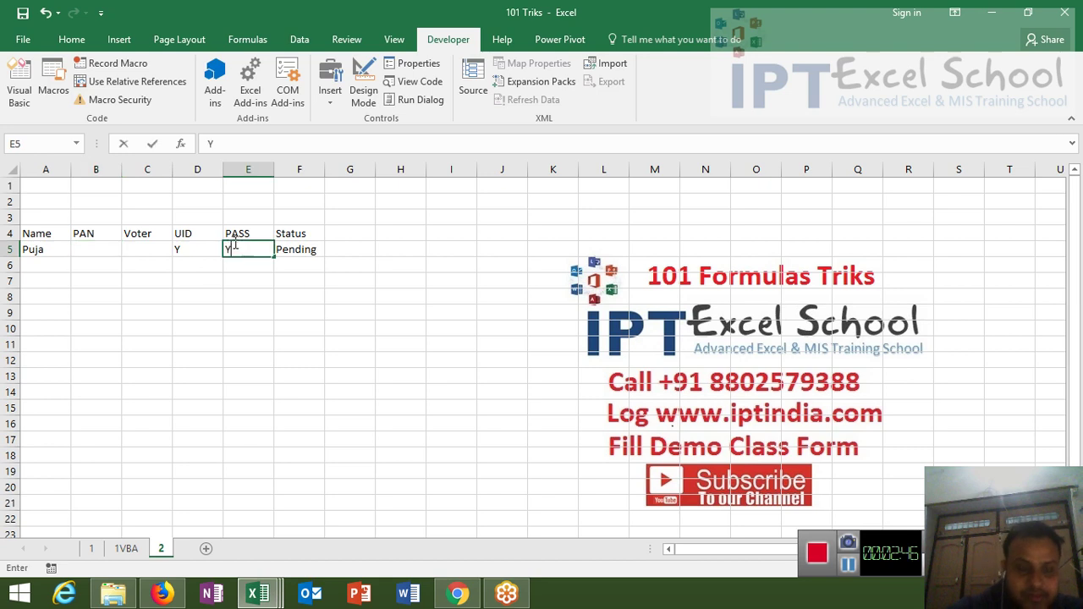
{"action": "left_click", "coordinate": [243, 292]}
{"action": "left_click", "coordinate": [101, 251]}
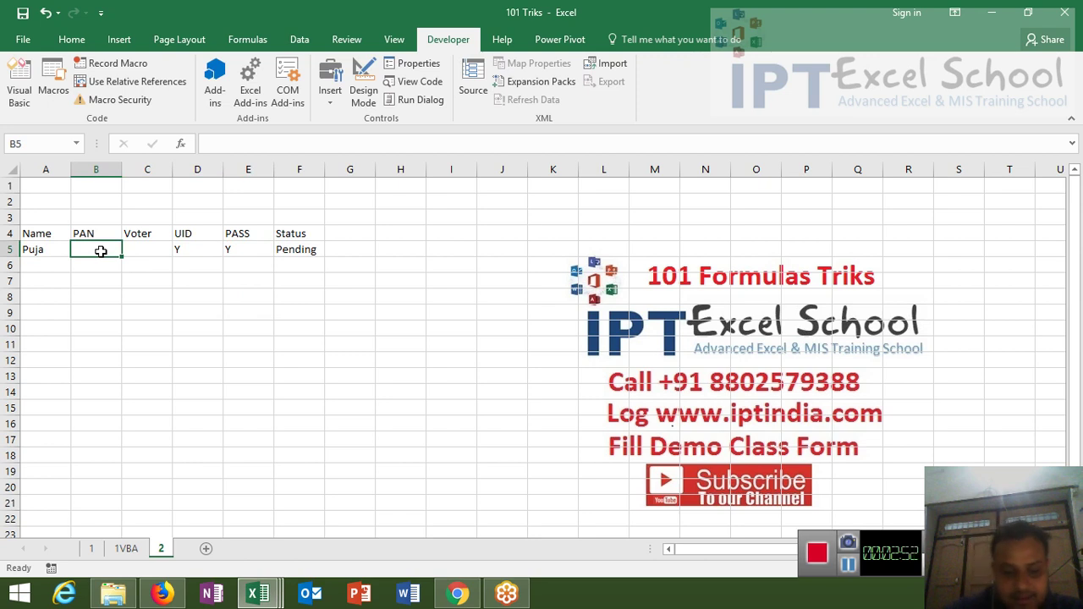
{"action": "type", "text": "Y"}
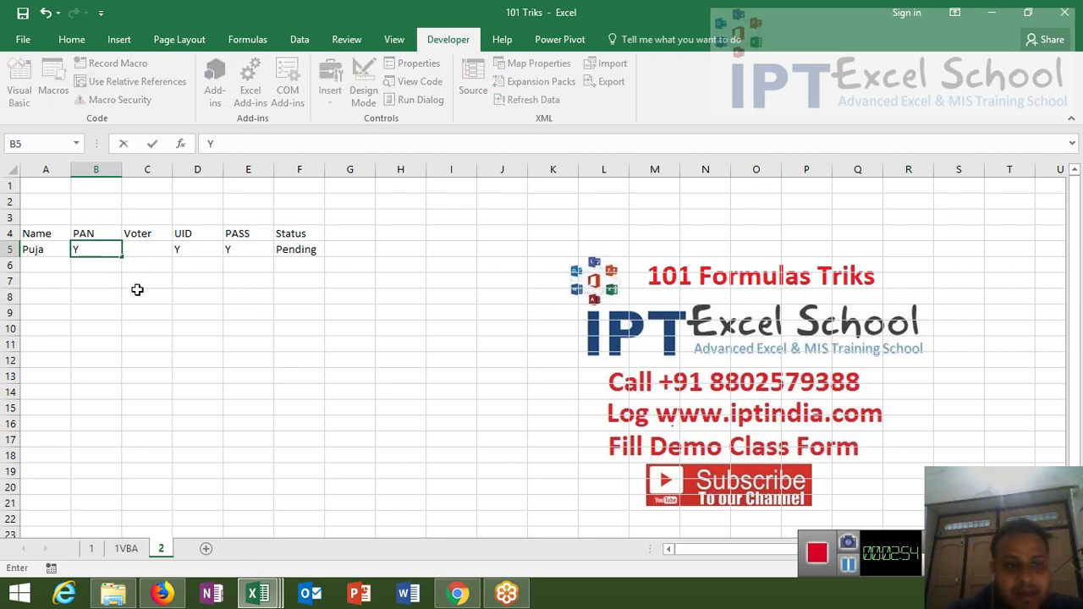
{"action": "left_click", "coordinate": [138, 291]}
{"action": "double_click", "coordinate": [306, 250]}
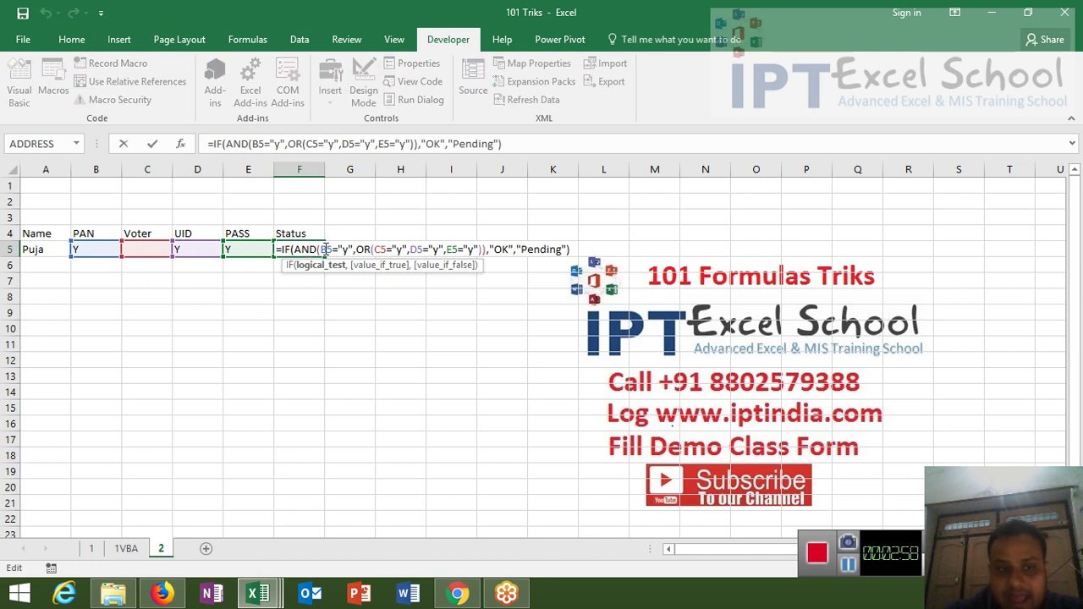
Review the AND/OR arguments in F5's formula, commit it, and reselect F5 showing OK.
{"action": "left_click", "coordinate": [325, 249]}
{"action": "left_click_drag", "start_coordinate": [322, 250], "coordinate": [483, 250]}
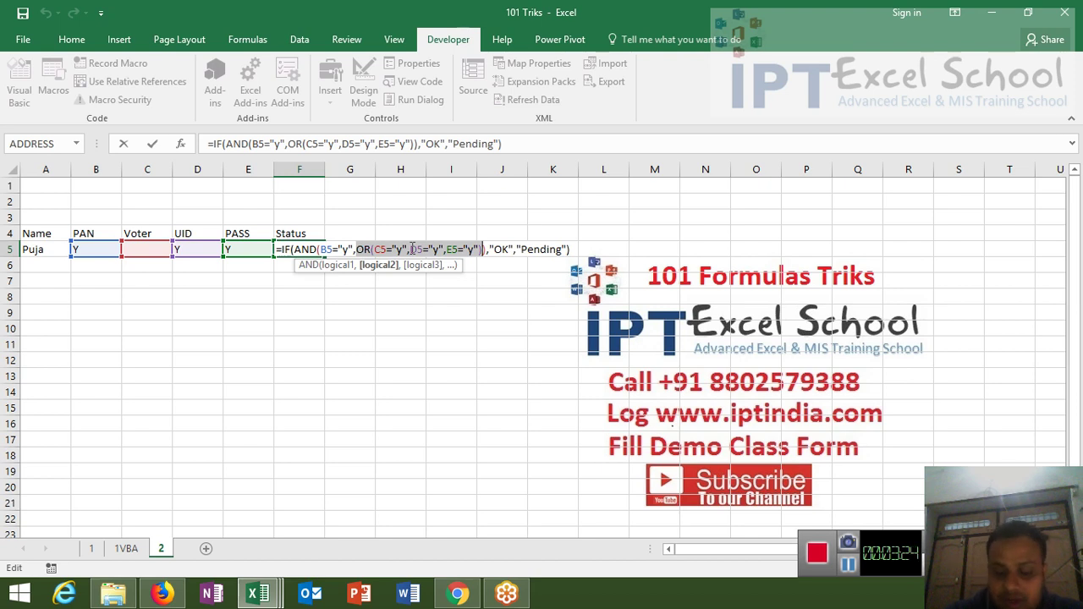
{"action": "key", "text": "Return"}
{"action": "key", "text": "Up"}
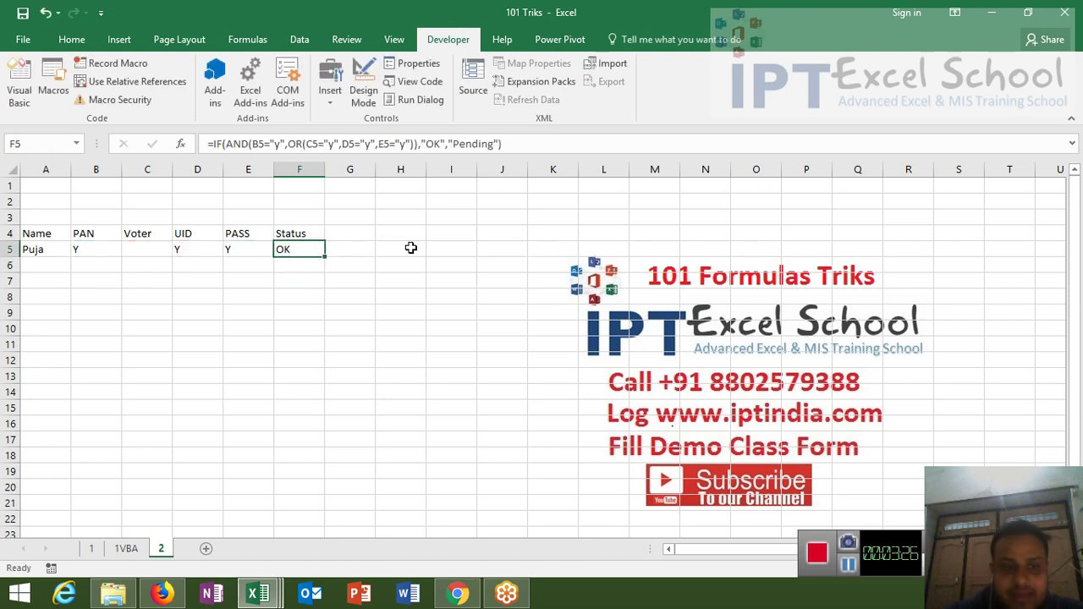
Insert a new sheet and name it 2VBA.
{"action": "left_click", "coordinate": [208, 549]}
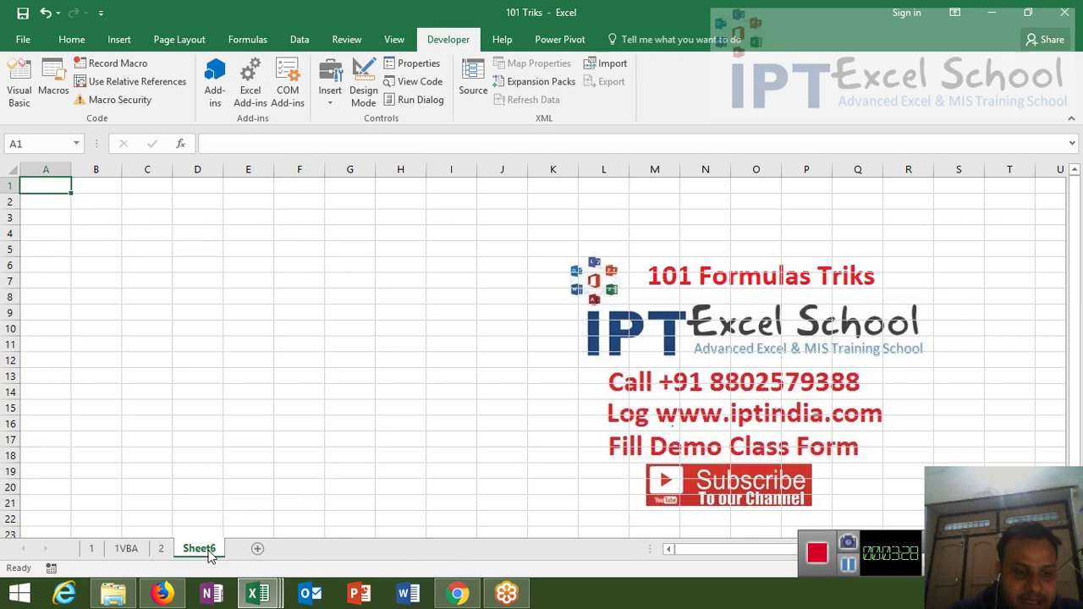
{"action": "double_click", "coordinate": [188, 548]}
{"action": "type", "text": "2"}
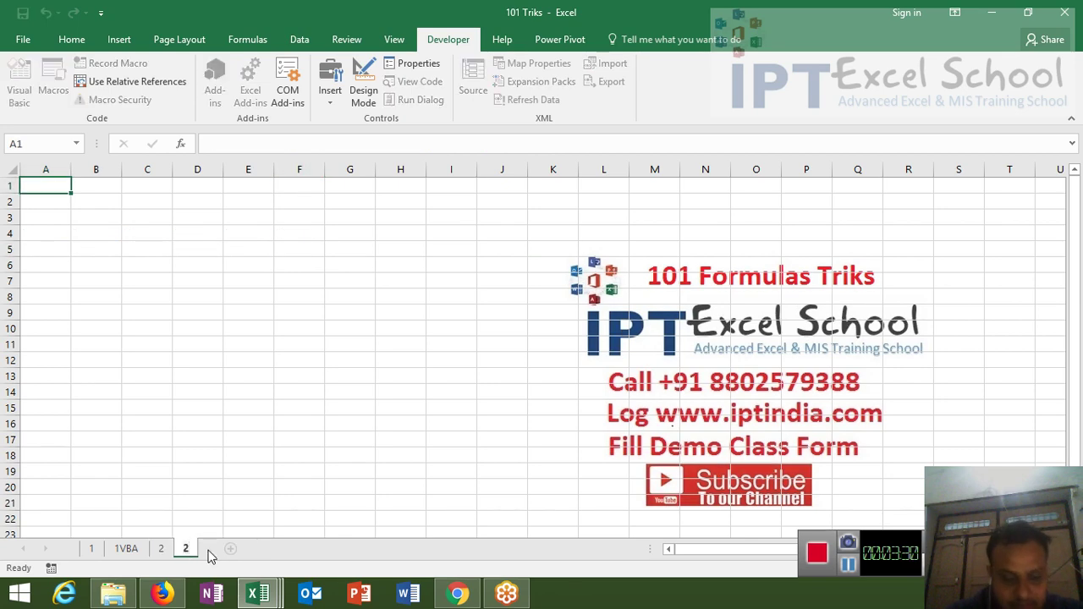
{"action": "type", "text": "VB"}
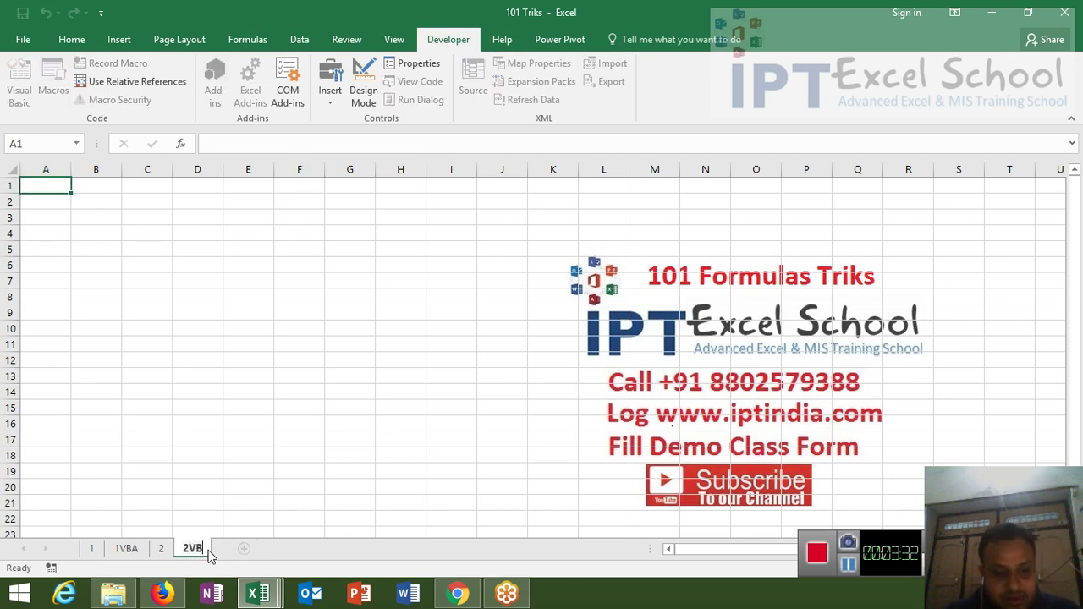
{"action": "type", "text": "A"}
{"action": "left_click", "coordinate": [178, 518]}
Copy the table A4:F5 from sheet 2 and paste it at A4 on 2VBA.
{"action": "left_click", "coordinate": [164, 549]}
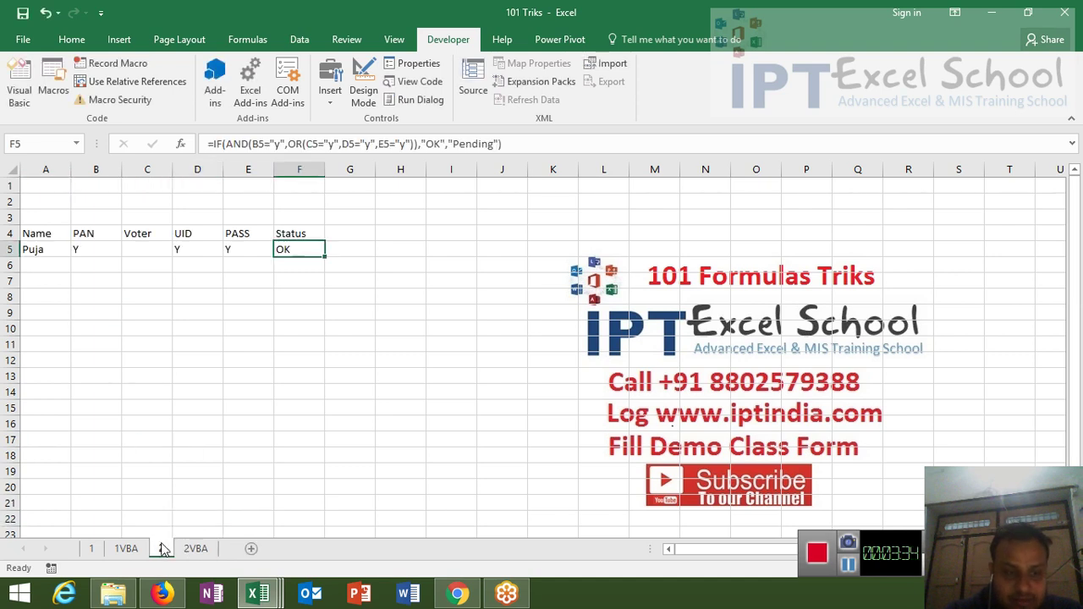
{"action": "left_click_drag", "start_coordinate": [60, 237], "coordinate": [283, 249]}
{"action": "key", "text": "ctrl+c"}
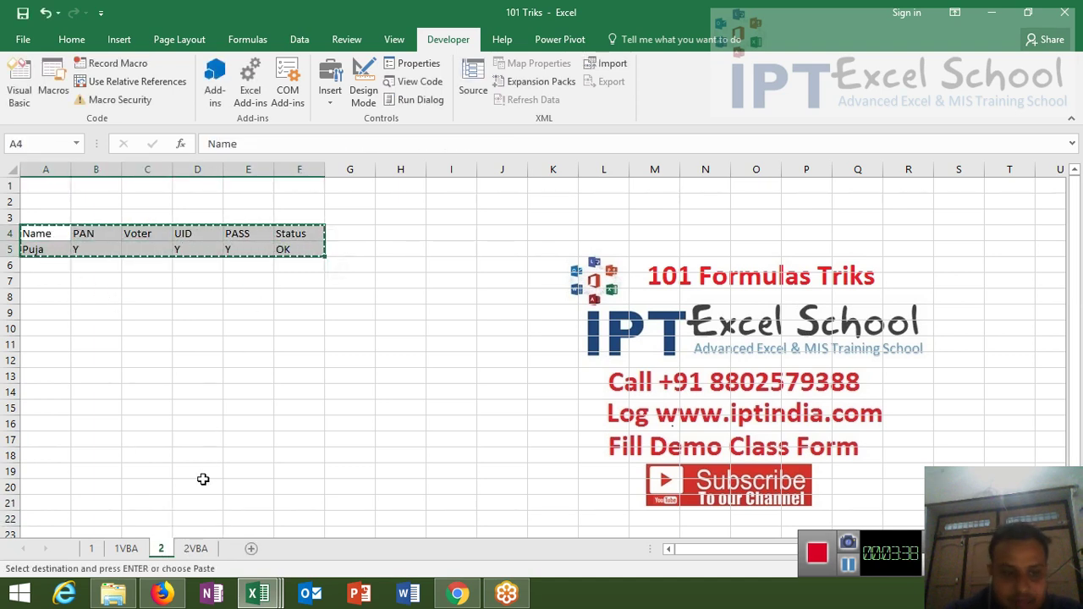
{"action": "left_click", "coordinate": [198, 550]}
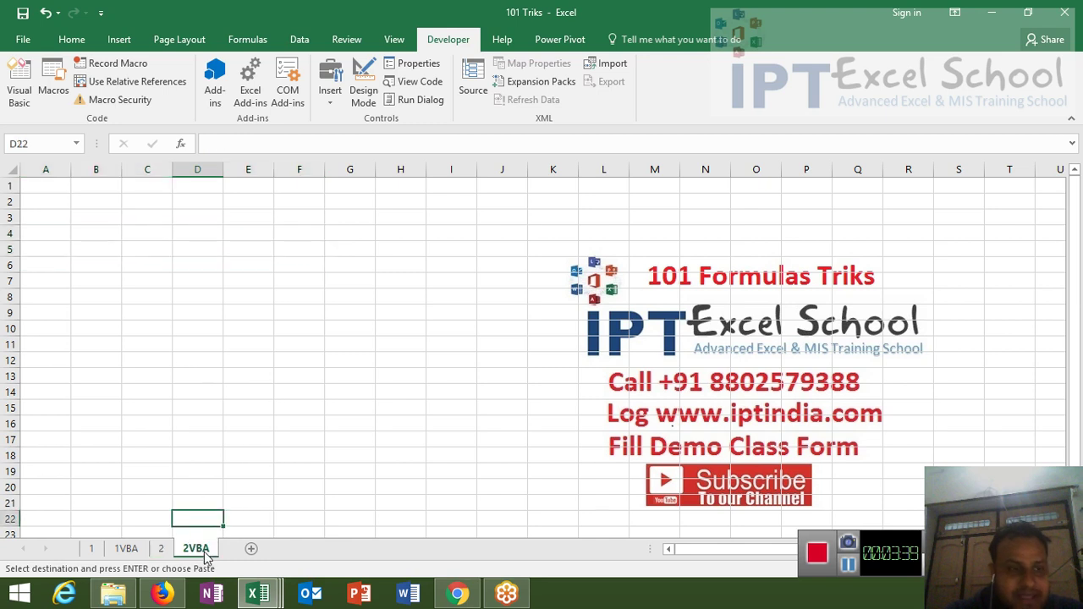
{"action": "left_click", "coordinate": [66, 240]}
{"action": "key", "text": "ctrl+v"}
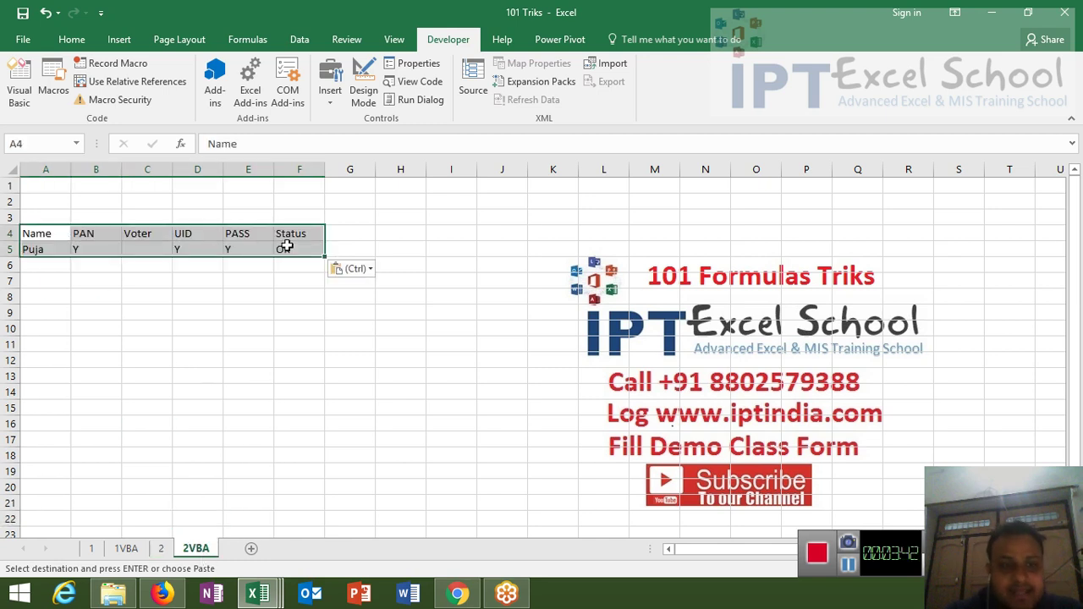
Clear the Status formula from F5 on 2VBA.
{"action": "left_click", "coordinate": [287, 246]}
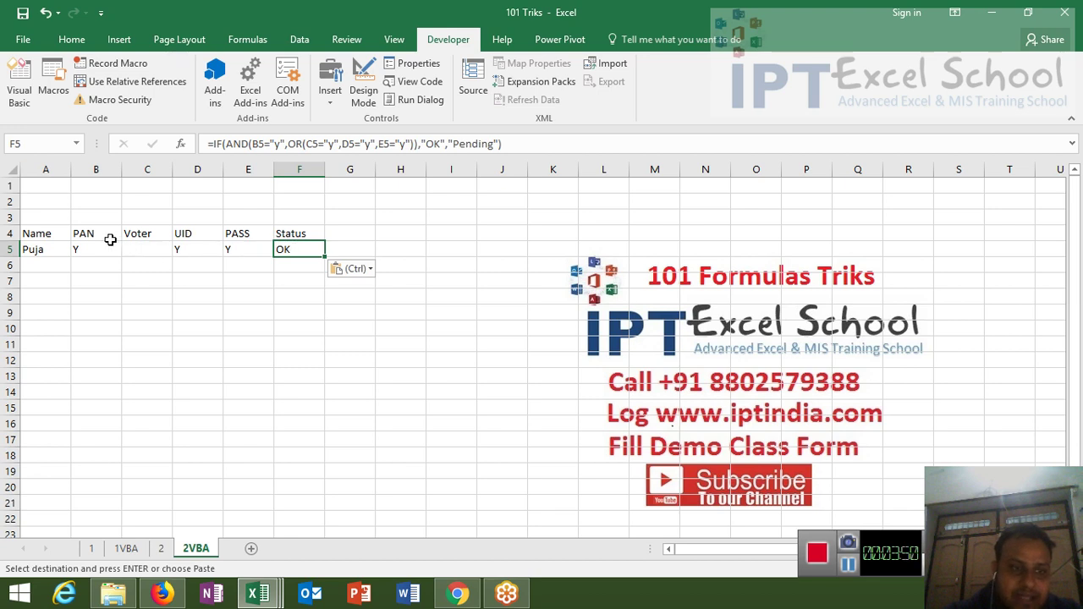
{"action": "left_click_drag", "start_coordinate": [93, 235], "coordinate": [277, 249]}
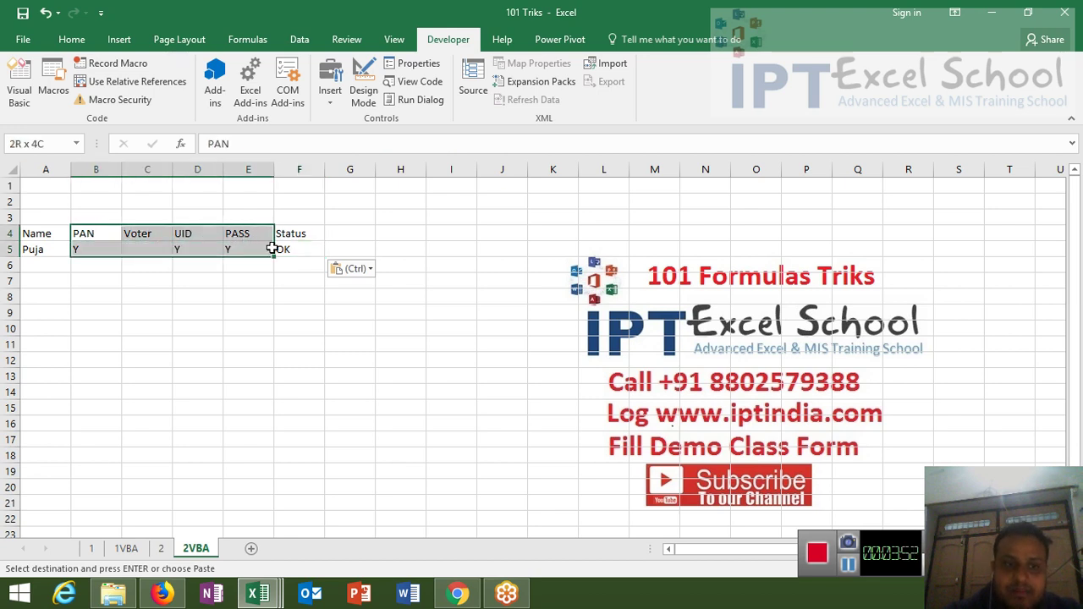
{"action": "left_click", "coordinate": [277, 249]}
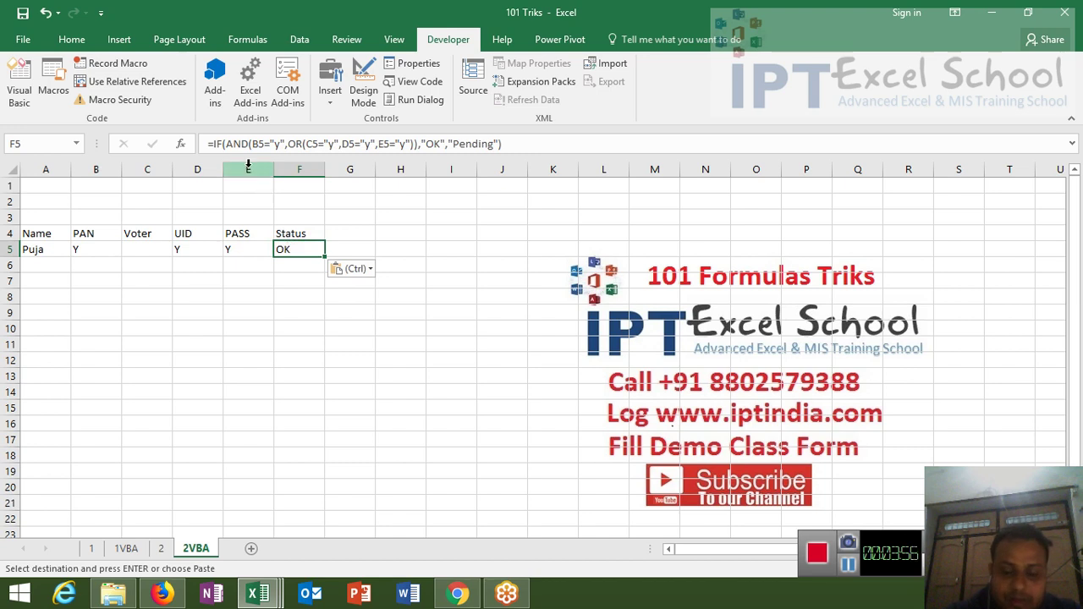
{"action": "key", "text": "Delete"}
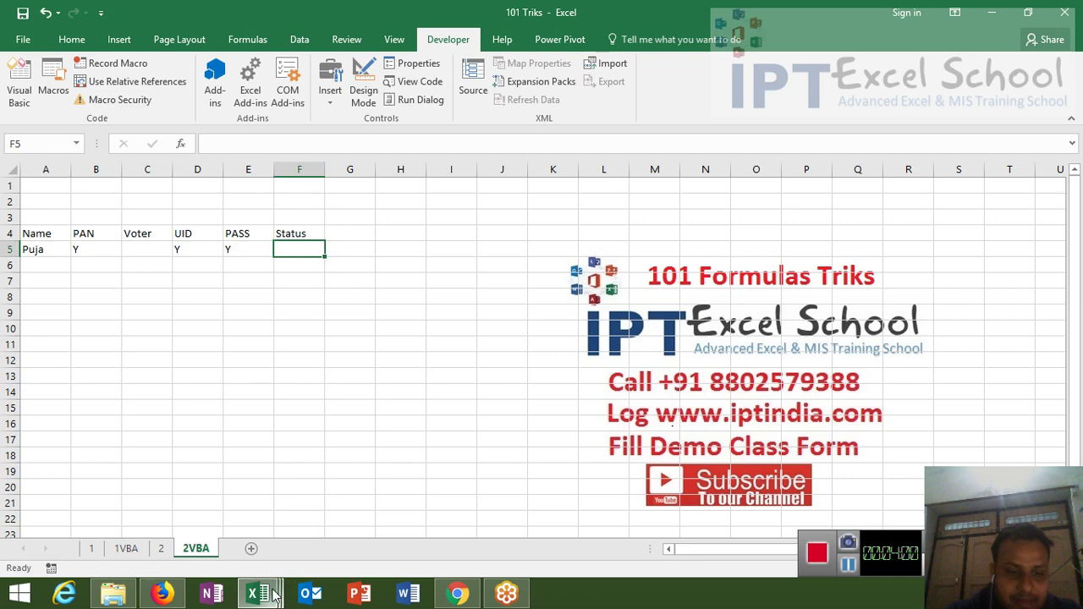
Copy the MRP function code from the VBA editor and paste it at E4 on 1VBA.
{"action": "mouse_move", "coordinate": [258, 592]}
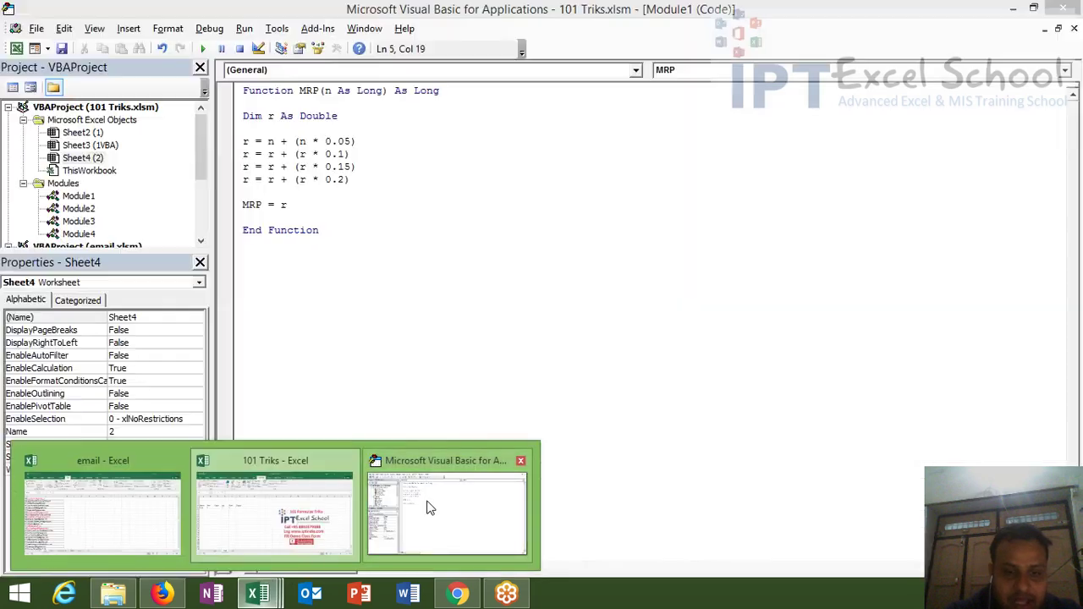
{"action": "left_click", "coordinate": [429, 506]}
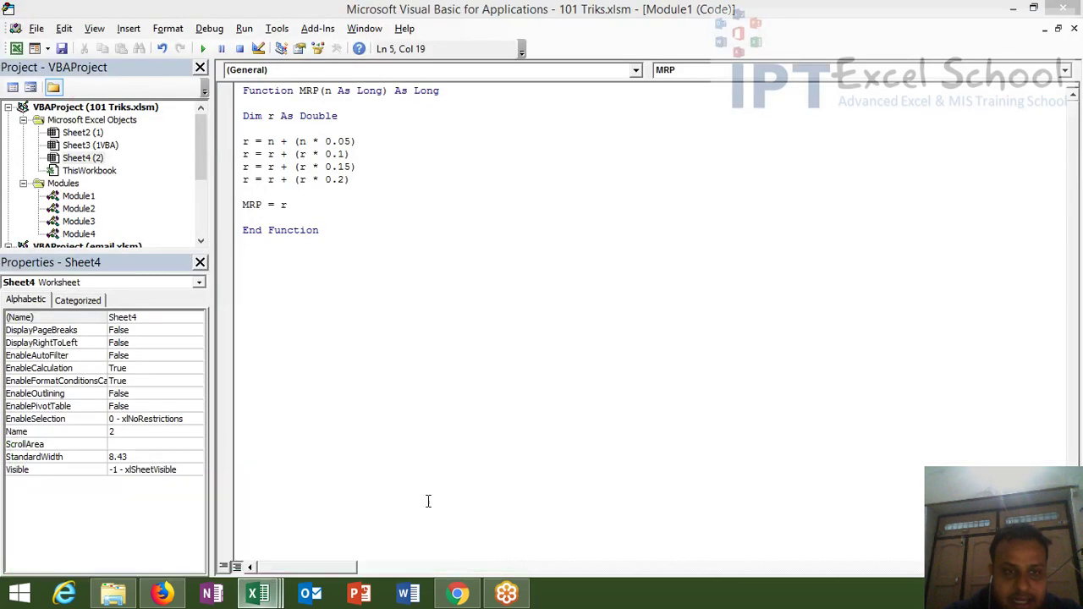
{"action": "left_click", "coordinate": [317, 292]}
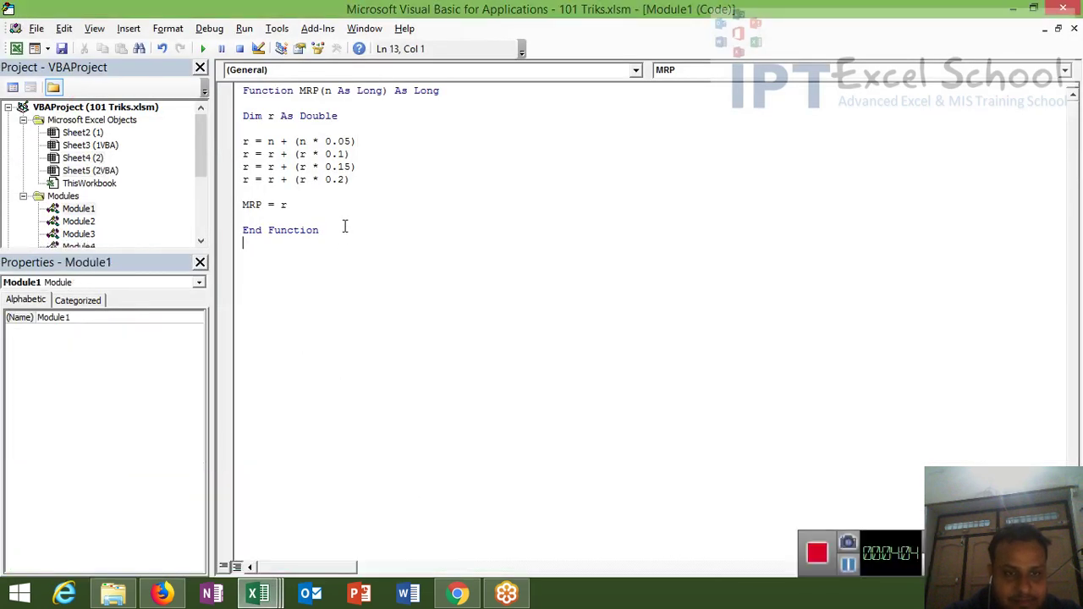
{"action": "left_click_drag", "start_coordinate": [342, 230], "coordinate": [223, 91]}
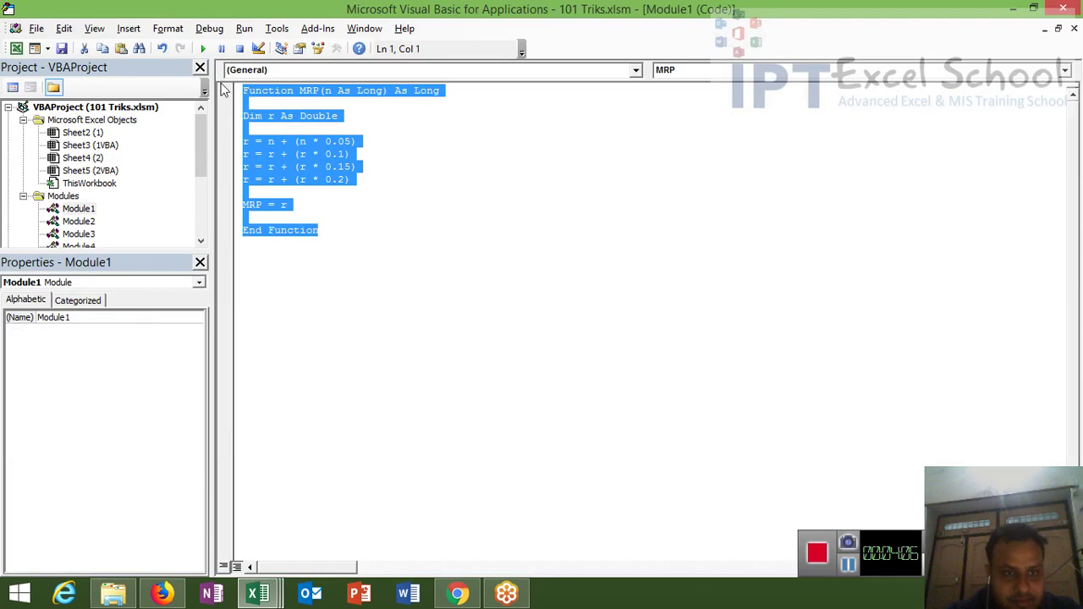
{"action": "key", "text": "alt+F11"}
{"action": "left_click", "coordinate": [127, 548]}
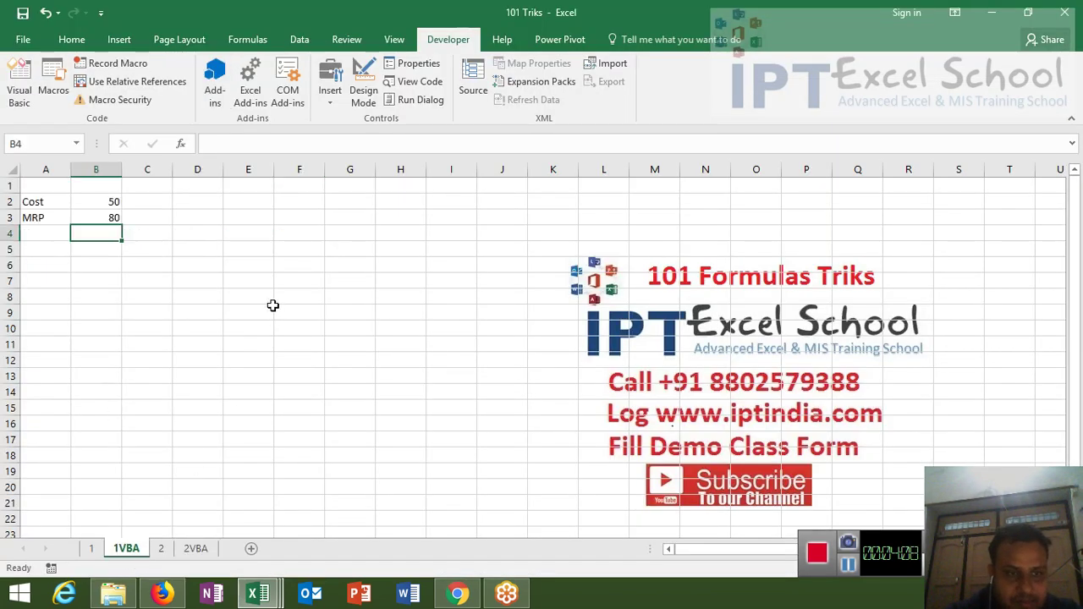
{"action": "left_click", "coordinate": [245, 234]}
{"action": "key", "text": "ctrl+v"}
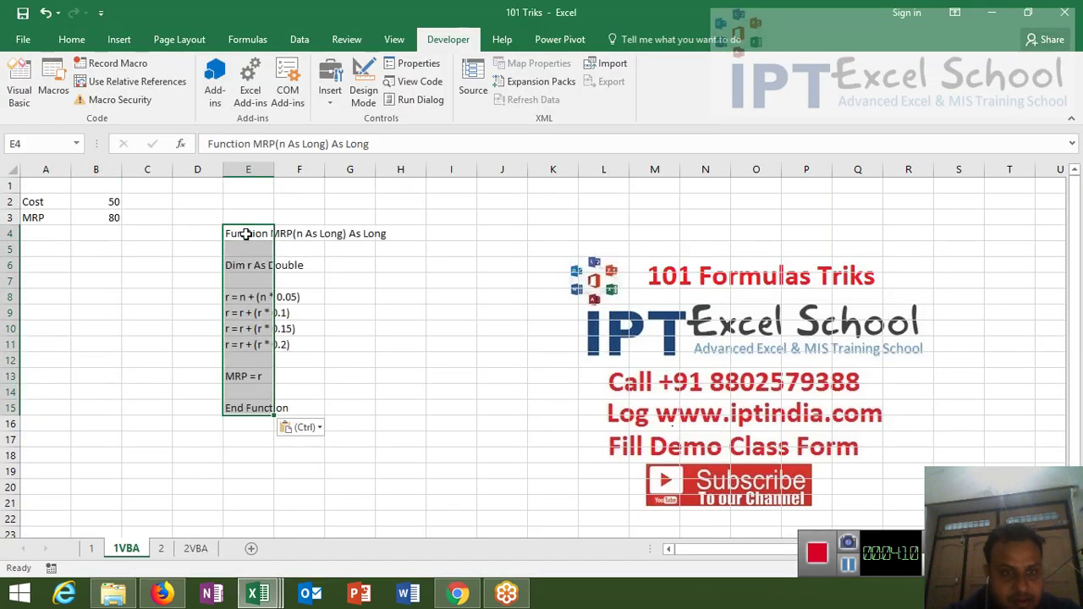
{"action": "left_click", "coordinate": [190, 328]}
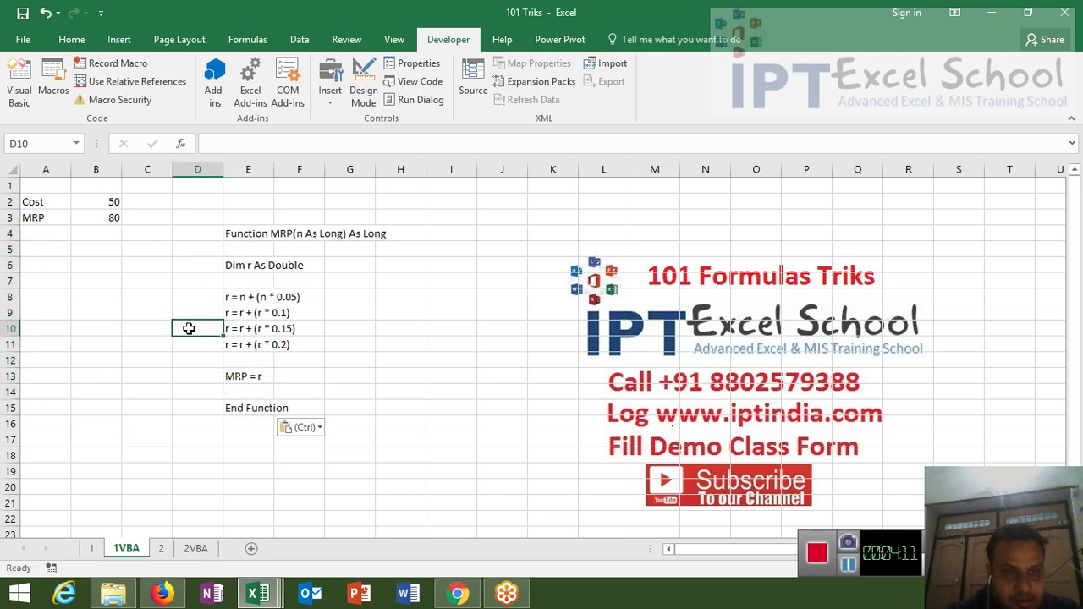
Back in Module1, start a new function ST below End Function.
{"action": "left_click", "coordinate": [195, 550]}
{"action": "key", "text": "alt+F11"}
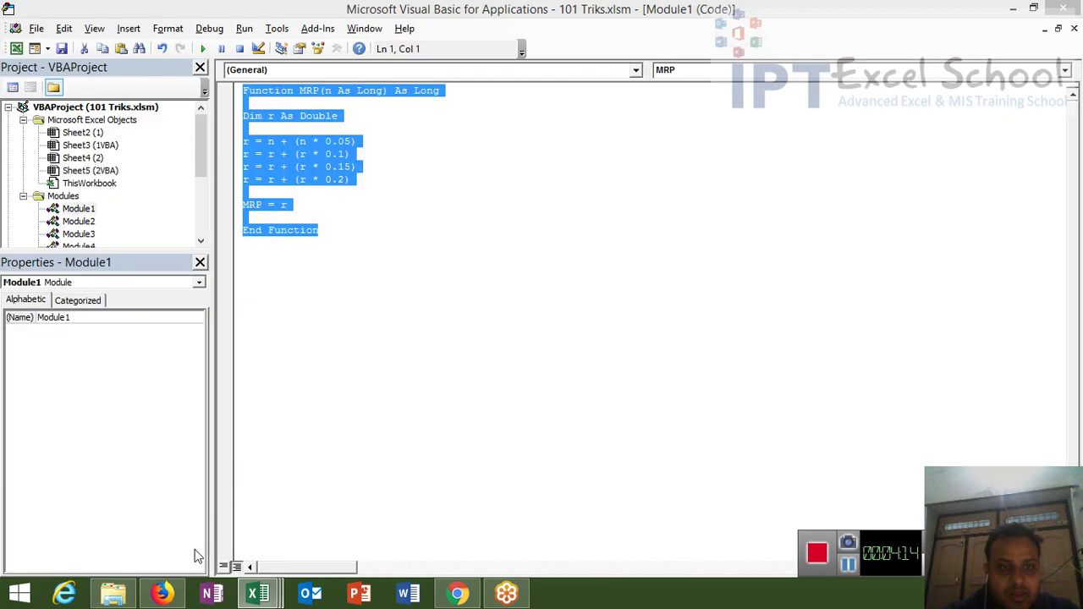
{"action": "left_click", "coordinate": [319, 293]}
{"action": "type", "text": "f"}
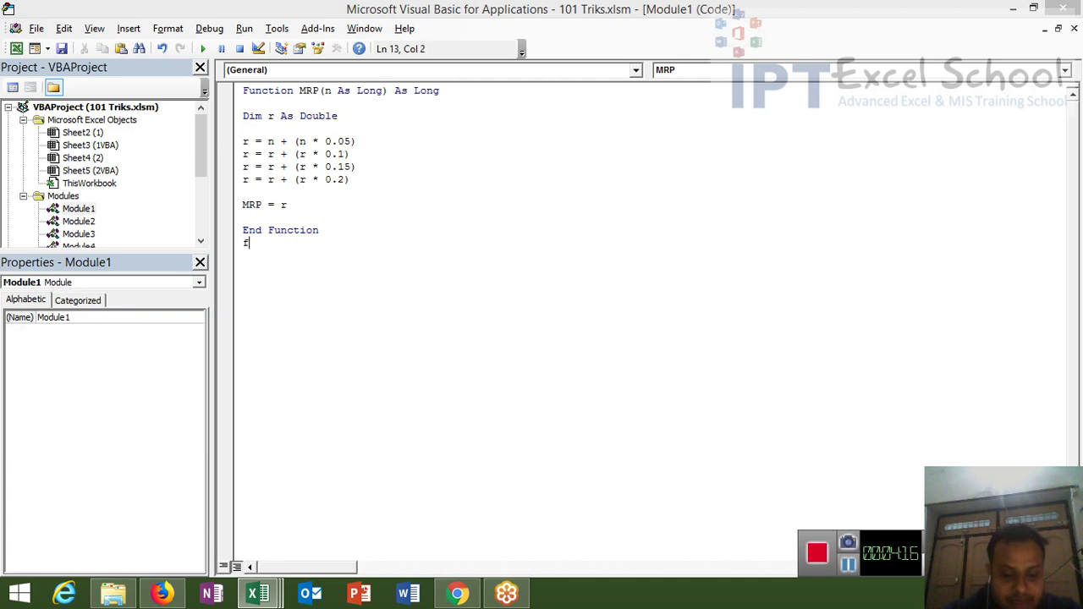
{"action": "type", "text": "unct"}
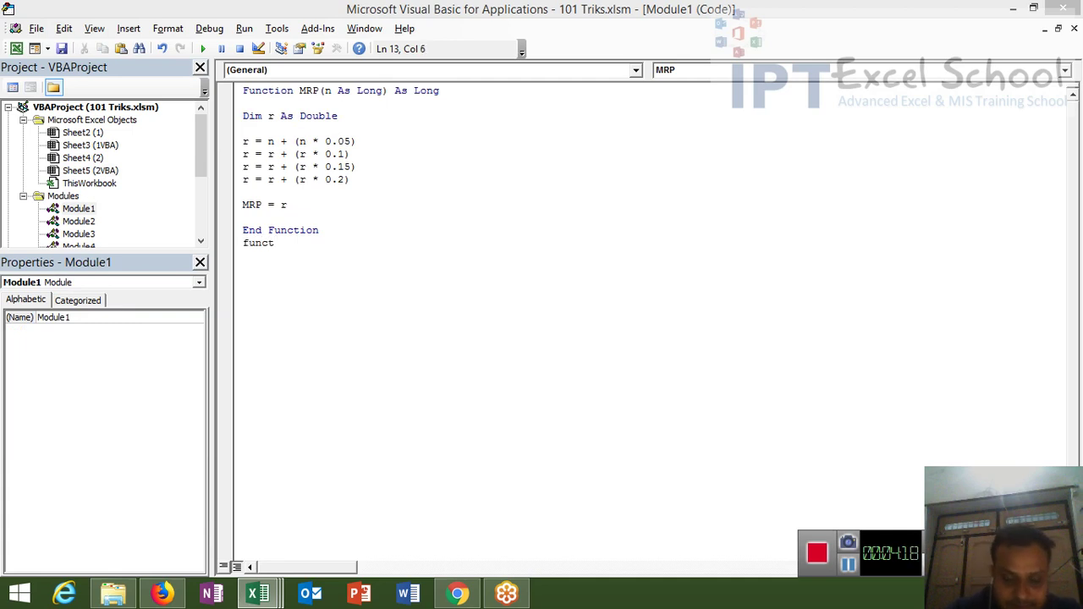
{"action": "type", "text": "ion "}
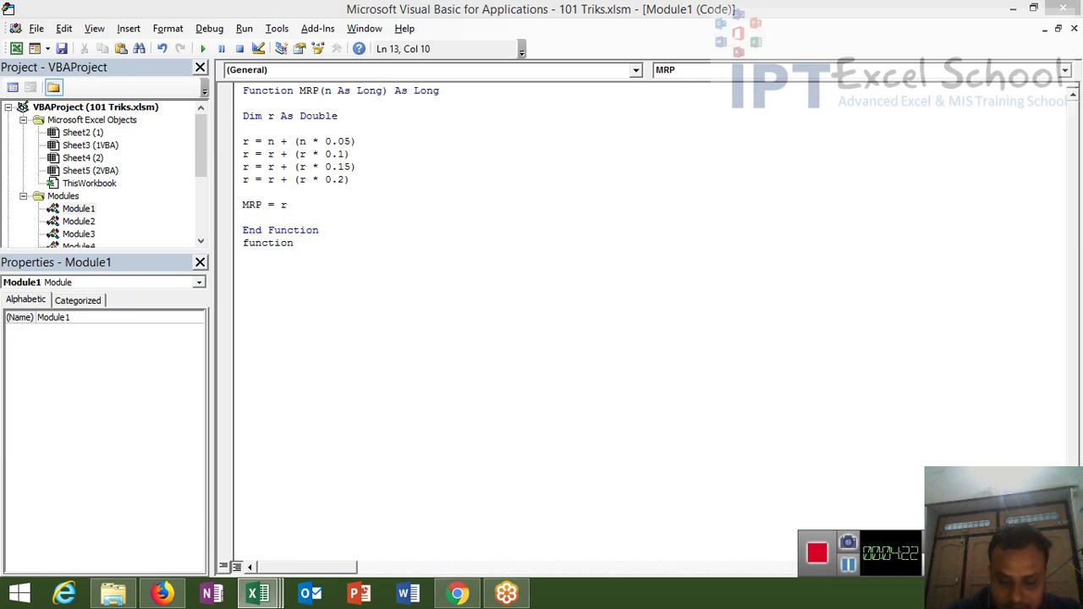
{"action": "type", "text": "ST "}
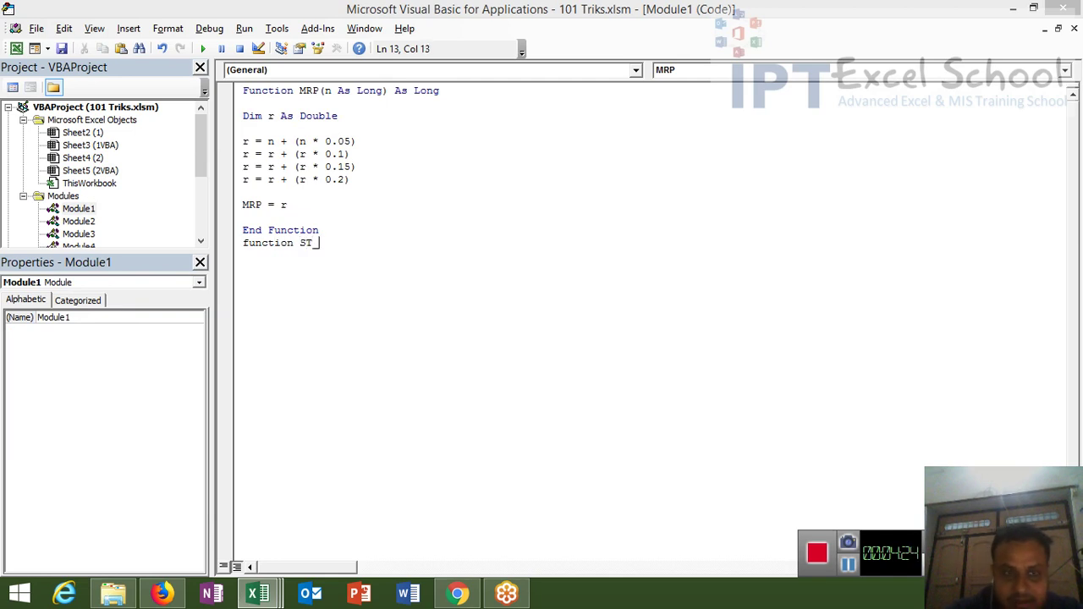
{"action": "type", "text": "("}
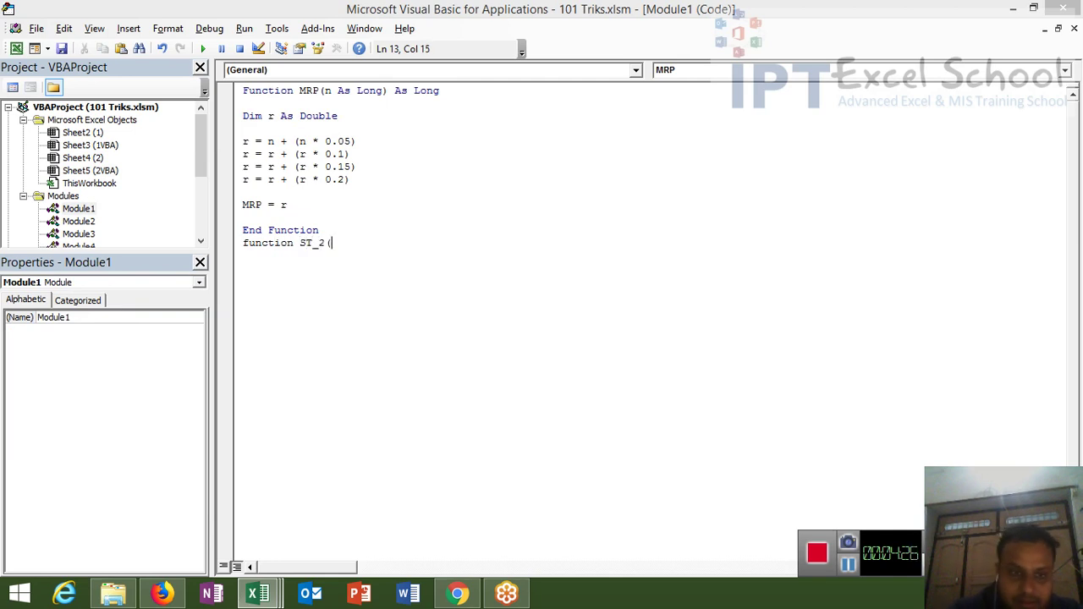
{"action": "type", "text": ")"}
Complete the empty ST_2 function block with its End Function line in Module1.
{"action": "key", "text": "Return"}
{"action": "key", "text": "Return"}
{"action": "key", "text": "Return"}
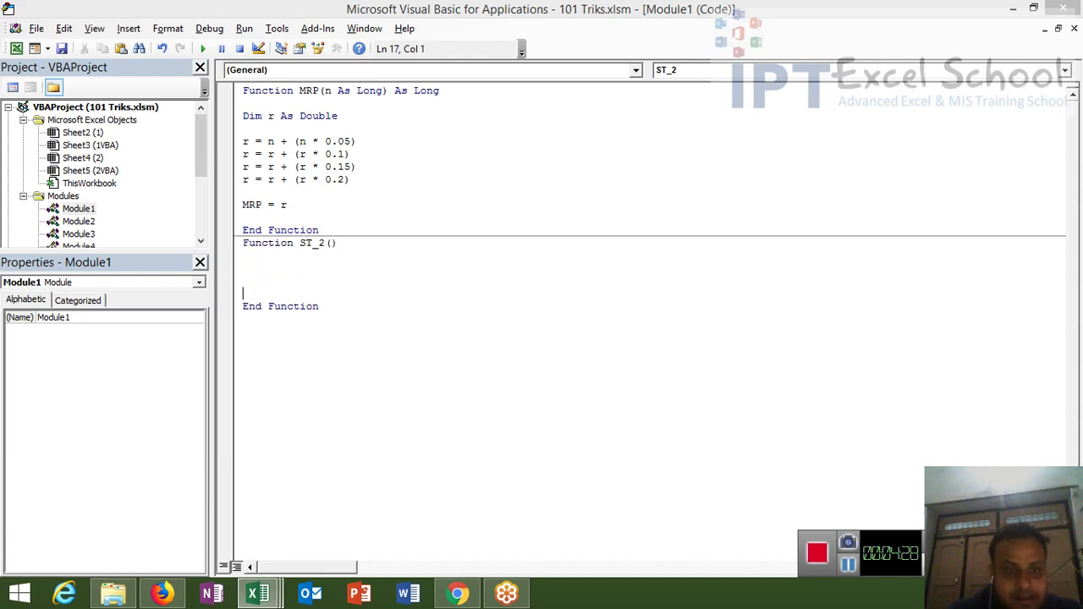
{"action": "key", "text": "Return"}
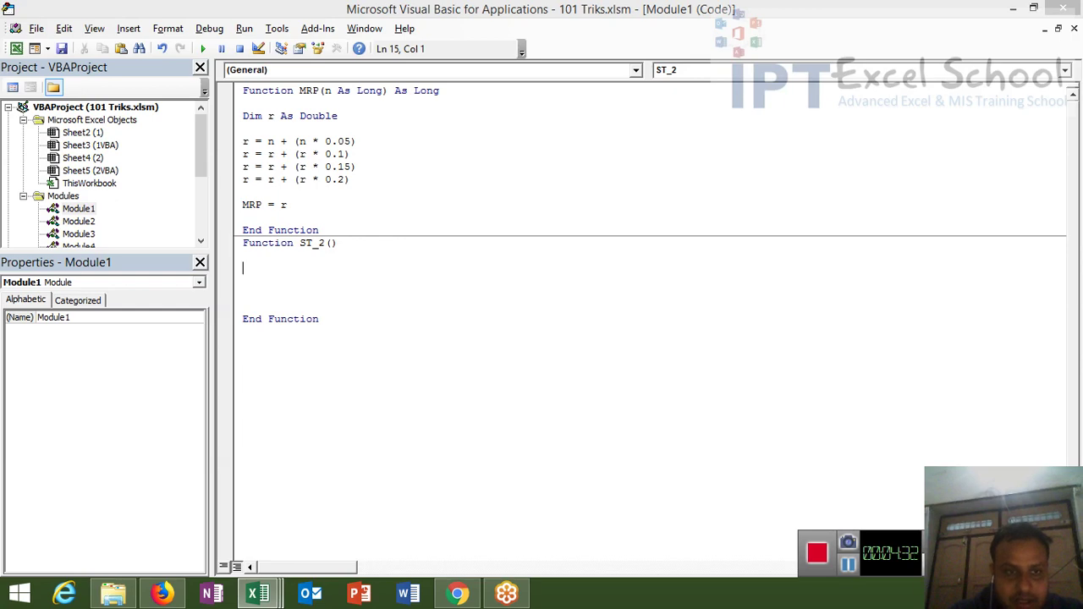
{"action": "left_click", "coordinate": [332, 243]}
{"action": "key", "text": "alt+F11"}
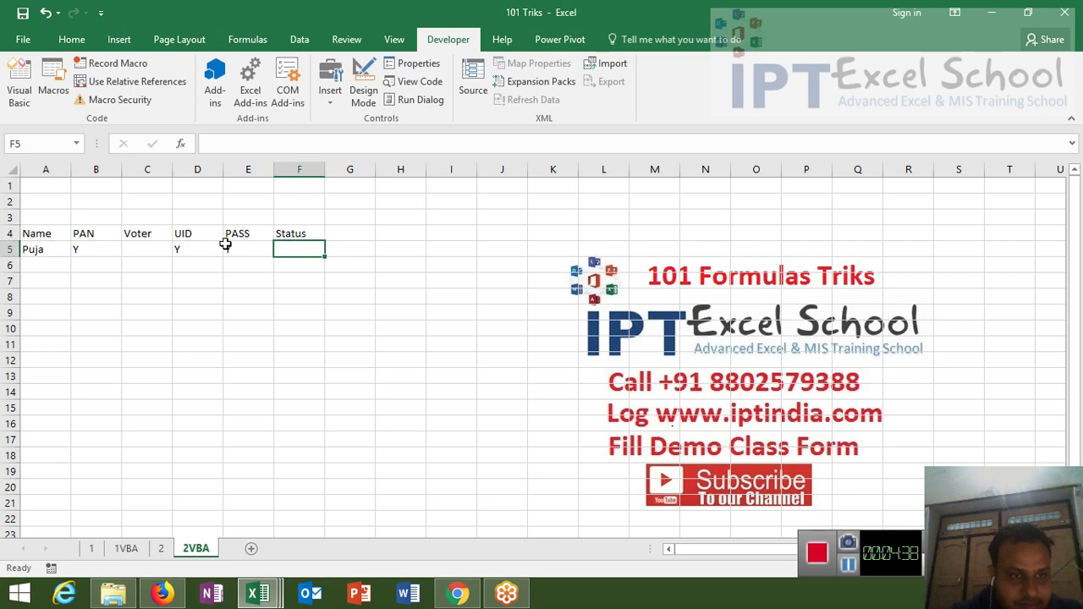
{"action": "key", "text": "alt+F11"}
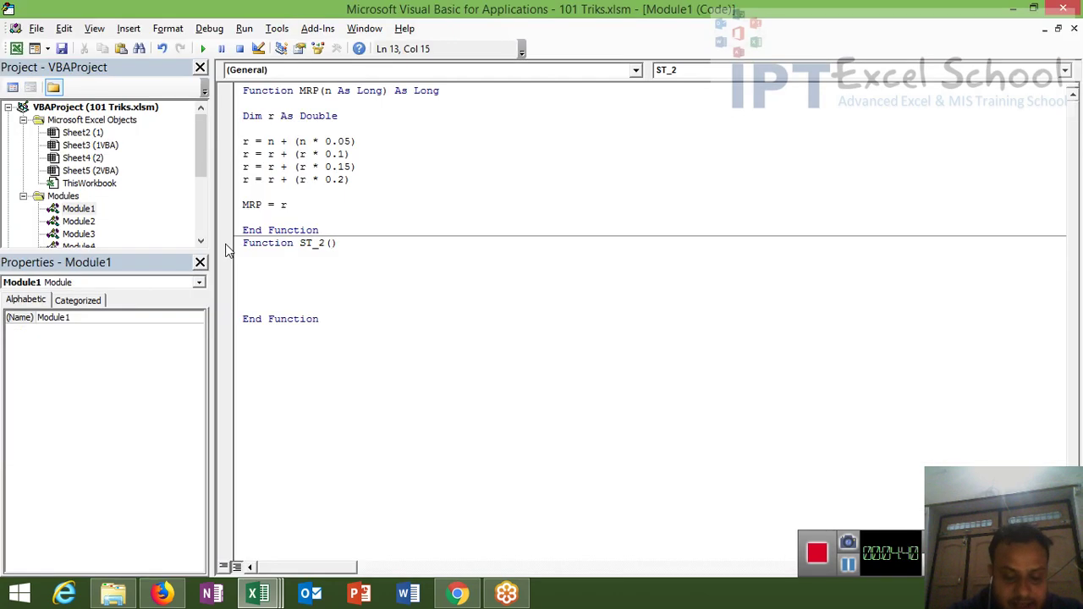
Give ST_2 the parameters n As String and r As Range.
{"action": "type", "text": "n as "}
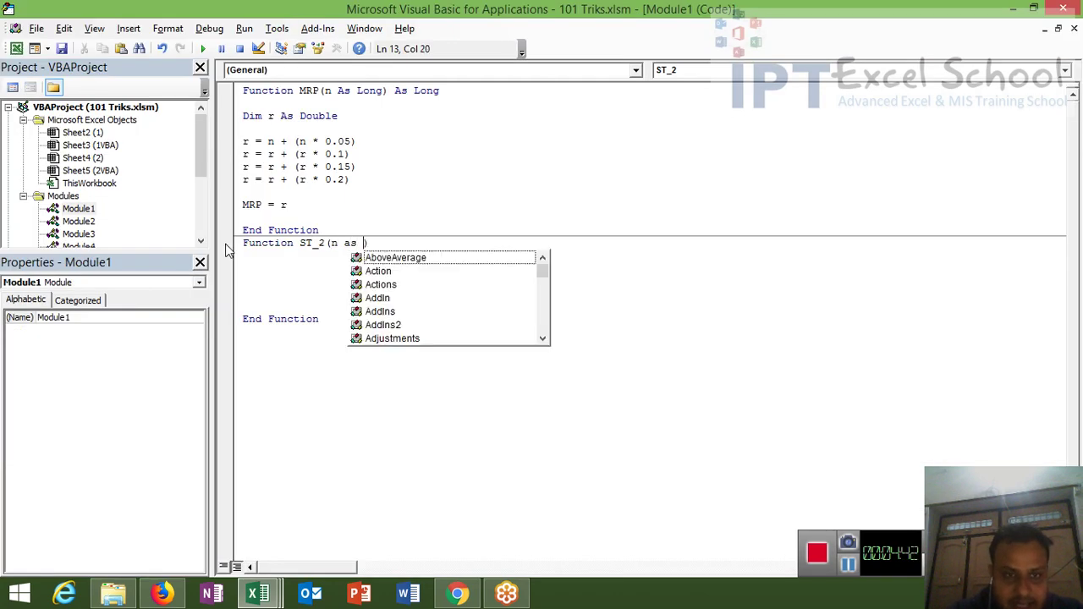
{"action": "type", "text": "ra"}
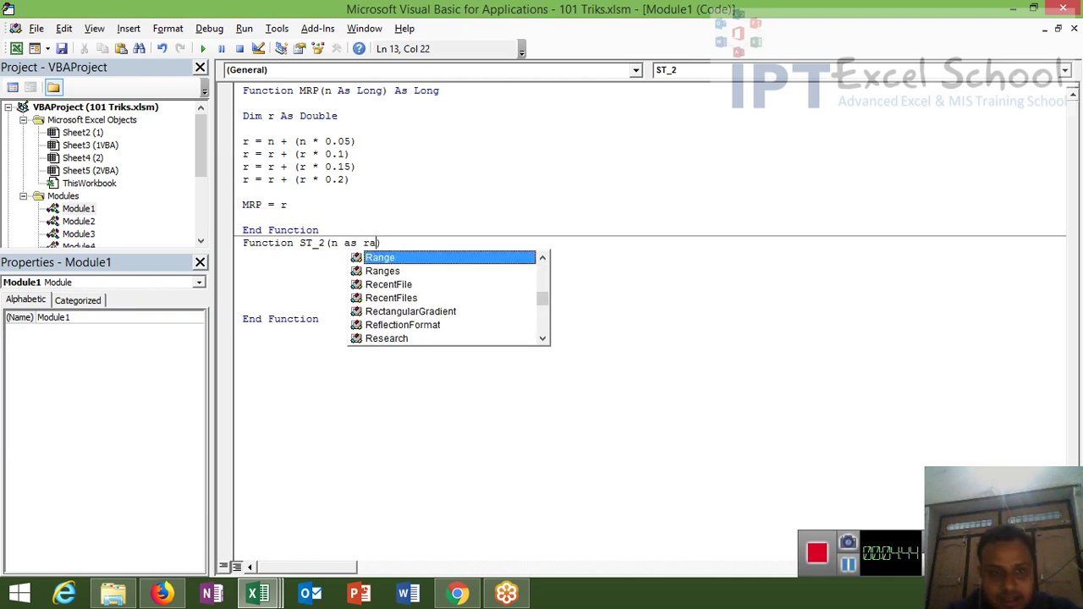
{"action": "key", "text": "BackSpace"}
{"action": "key", "text": "BackSpace"}
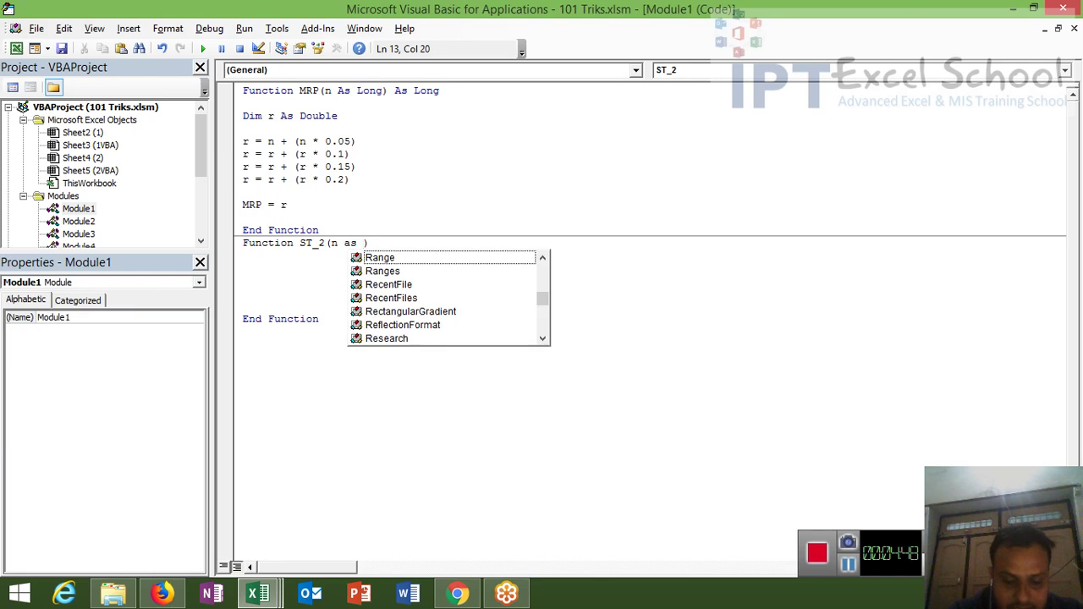
{"action": "type", "text": "st"}
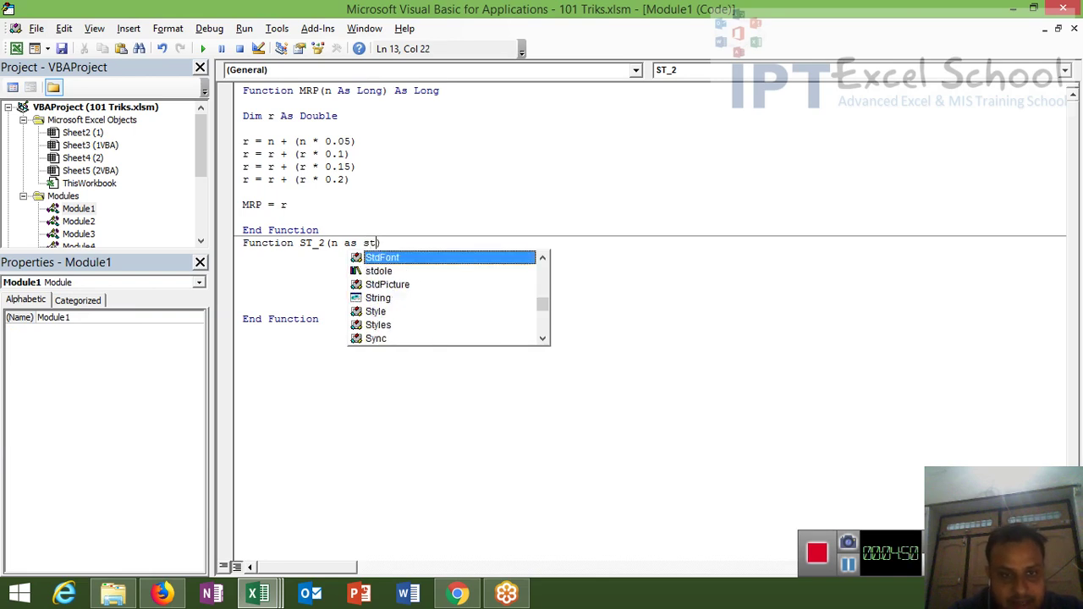
{"action": "type", "text": "r"}
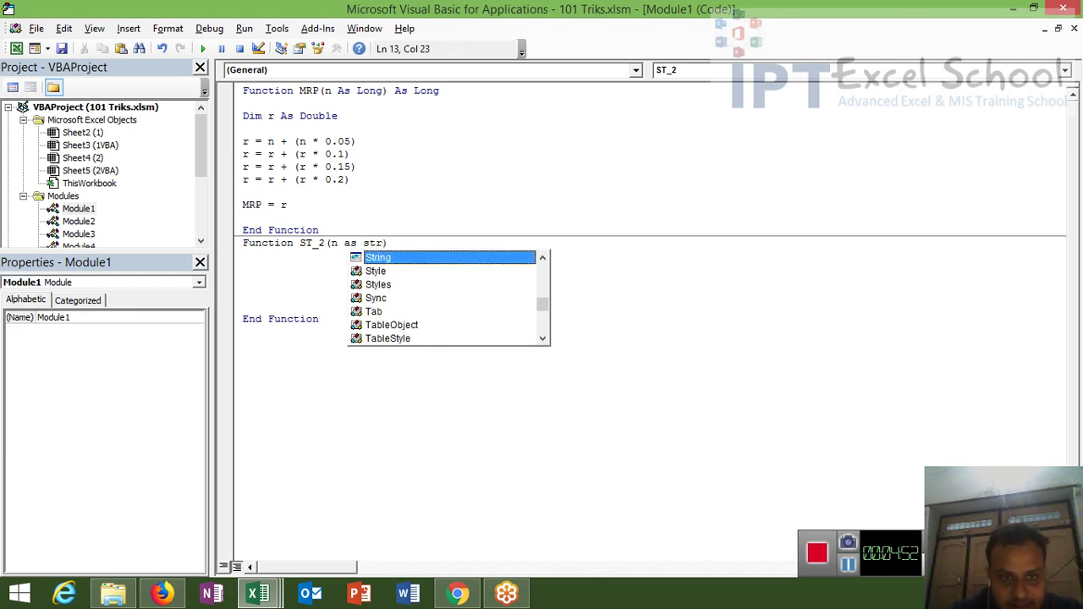
{"action": "key", "text": "Tab"}
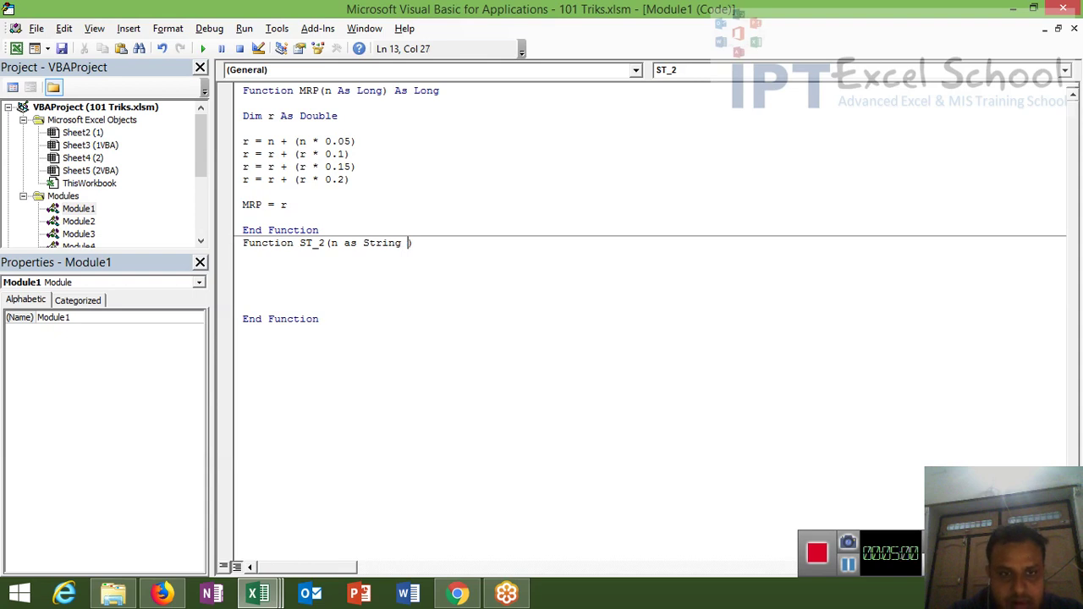
{"action": "key", "text": "BackSpace"}
{"action": "type", "text": ", "}
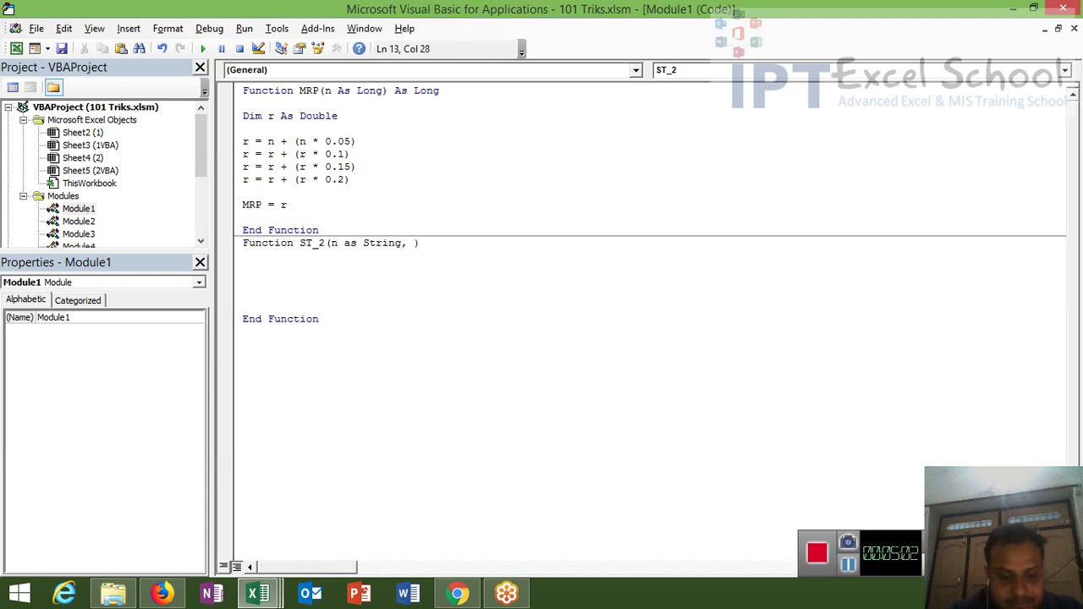
{"action": "type", "text": "ra a"}
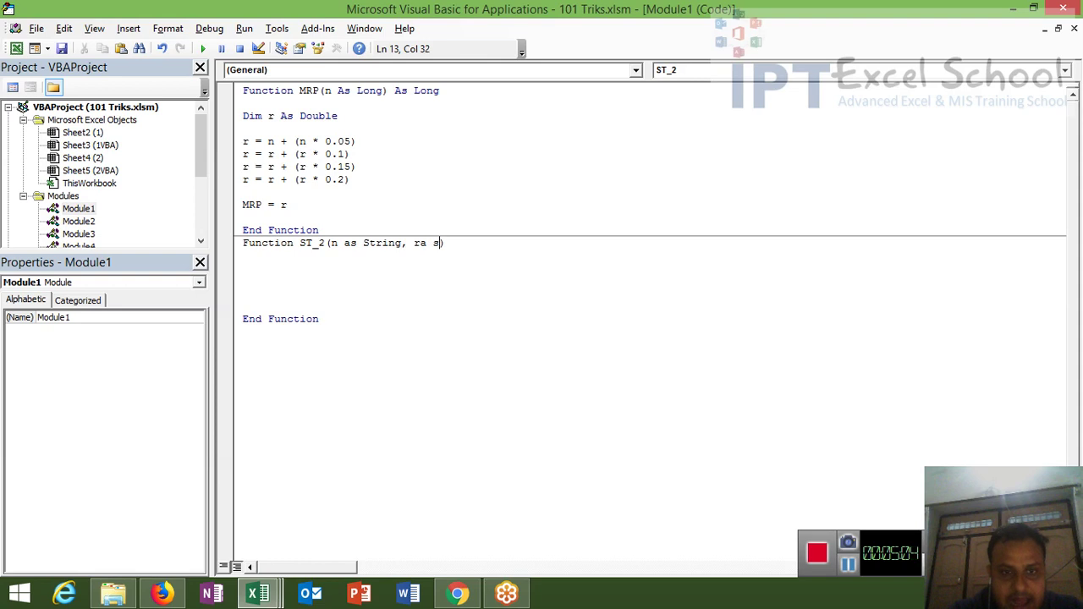
{"action": "key", "text": "BackSpace"}
{"action": "key", "text": "BackSpace"}
{"action": "key", "text": "BackSpace"}
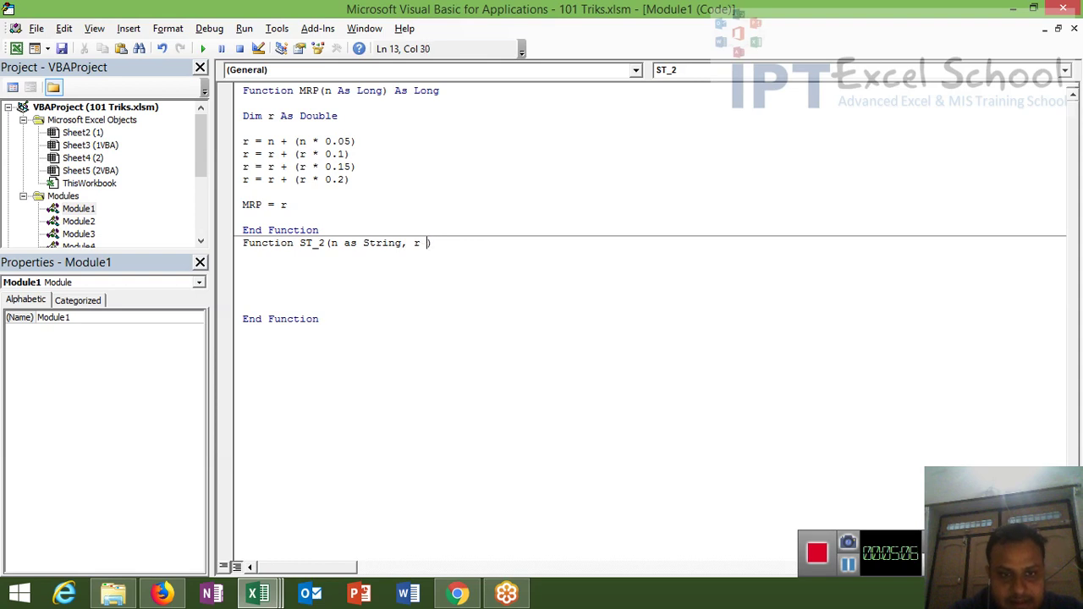
{"action": "type", "text": "as R"}
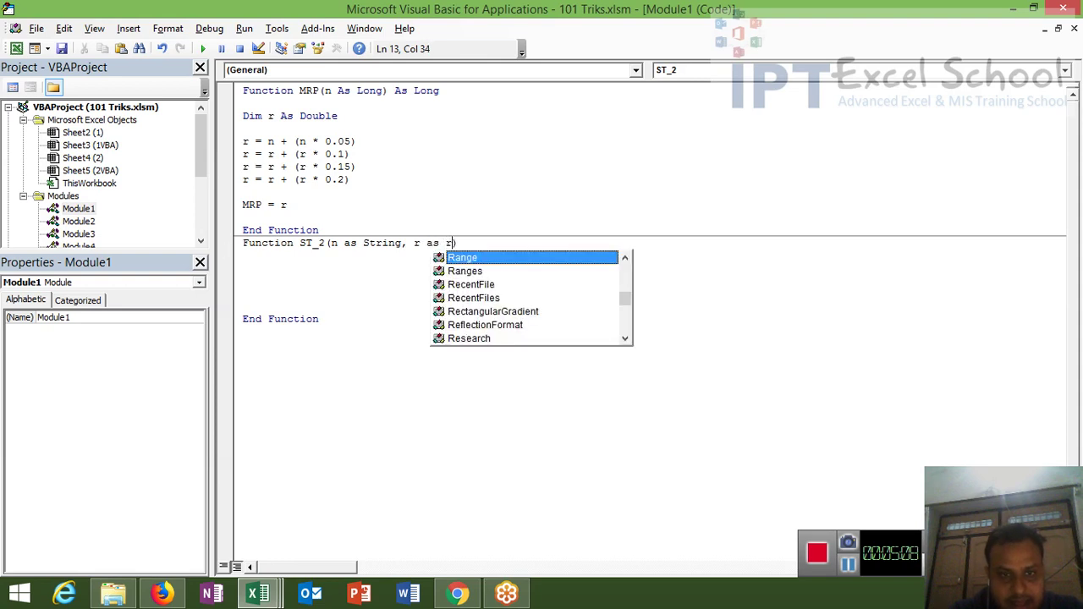
{"action": "type", "text": "a"}
{"action": "key", "text": "Tab"}
Add the third parameter st As String, then return to the Excel 2VBA sheet.
{"action": "type", "text": ","}
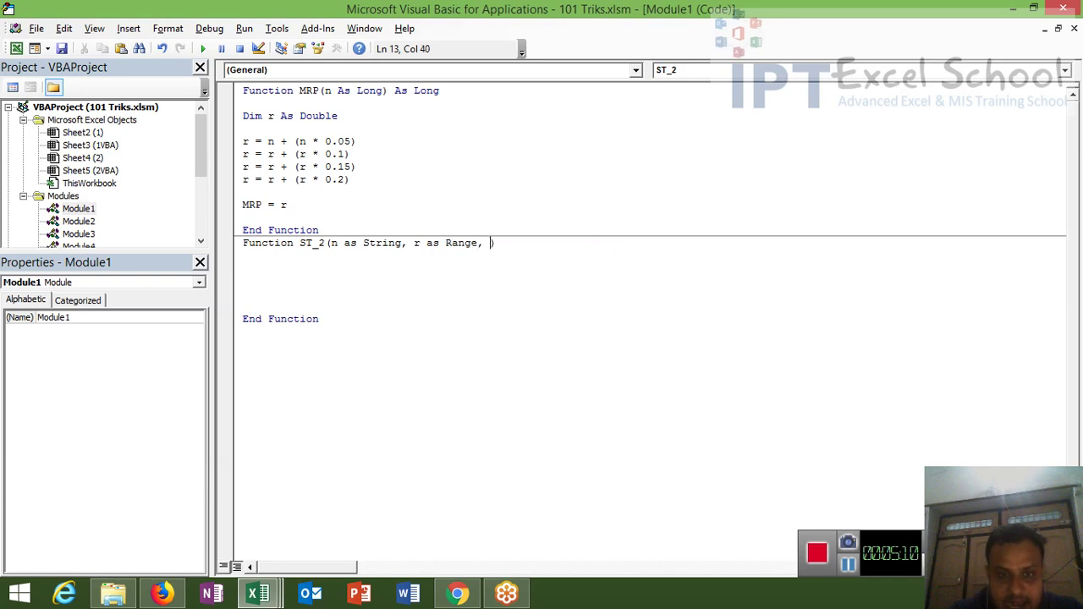
{"action": "key", "text": "BackSpace"}
{"action": "type", "text": "st ast"}
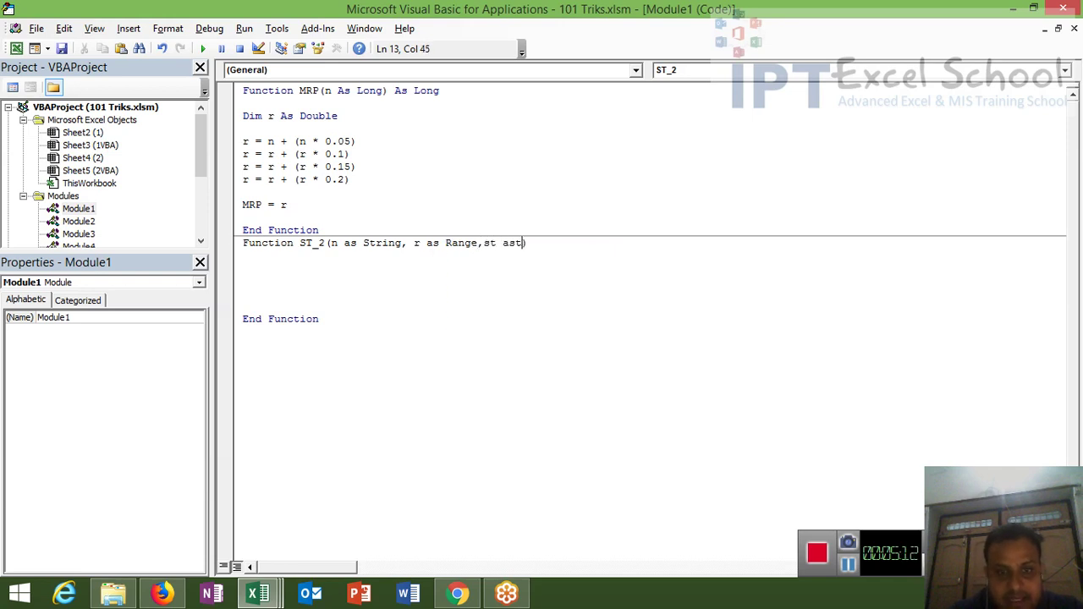
{"action": "key", "text": "BackSpace"}
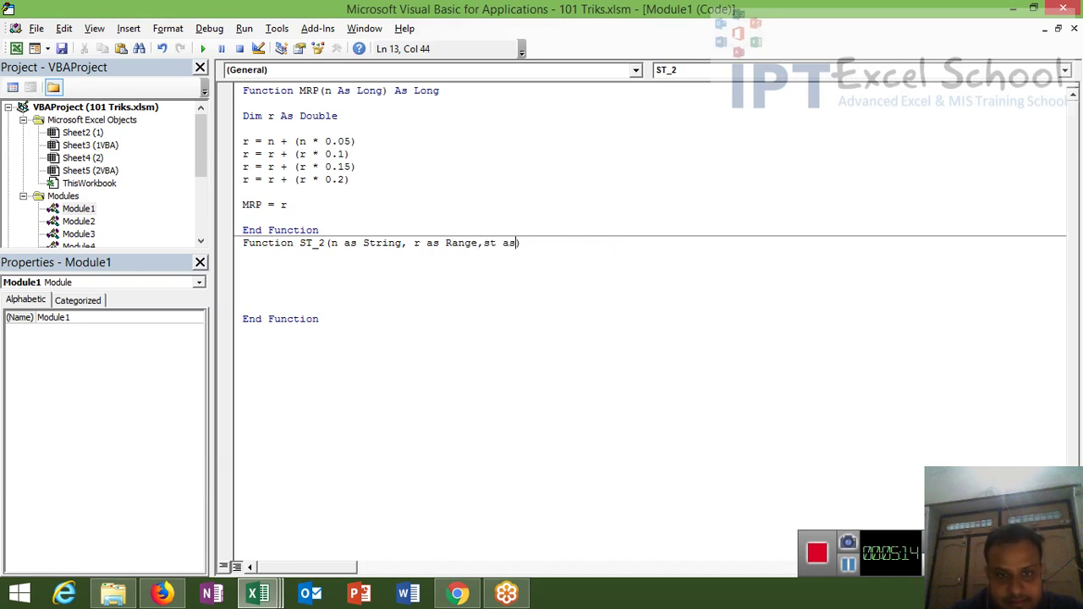
{"action": "key", "text": "BackSpace"}
{"action": "key", "text": "BackSpace"}
{"action": "type", "text": "s"}
{"action": "key", "text": "BackSpace"}
{"action": "type", "text": "as tr"}
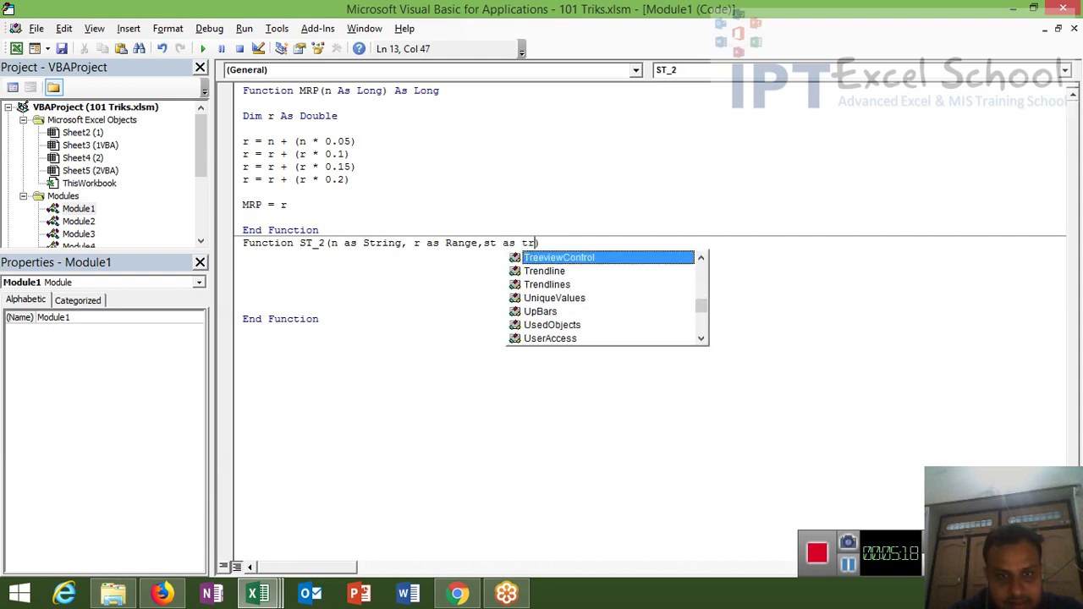
{"action": "key", "text": "BackSpace"}
{"action": "key", "text": "BackSpace"}
{"action": "type", "text": "str"}
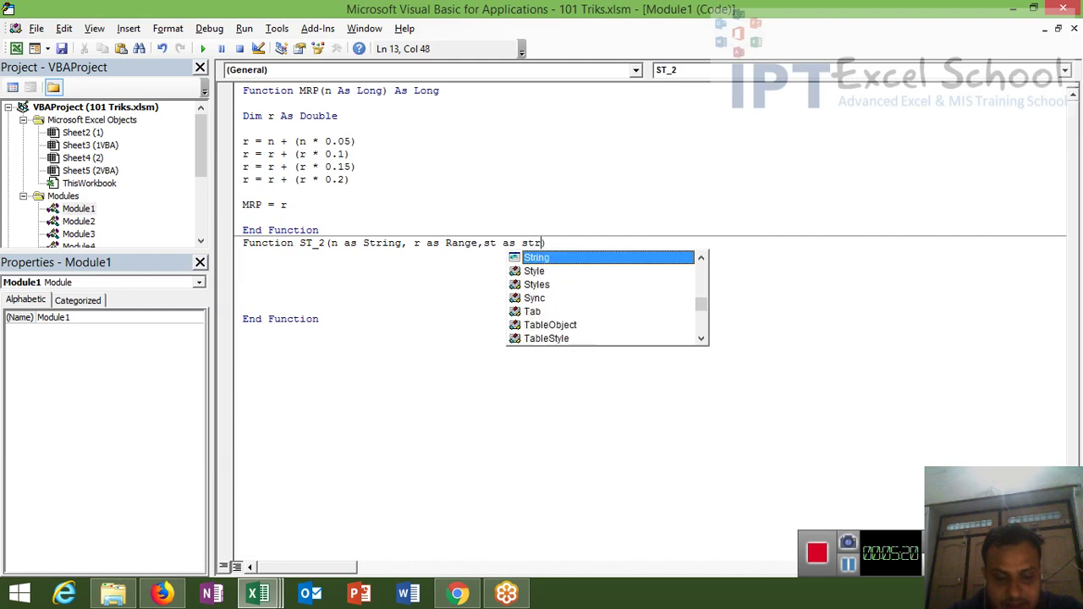
{"action": "key", "text": "Tab"}
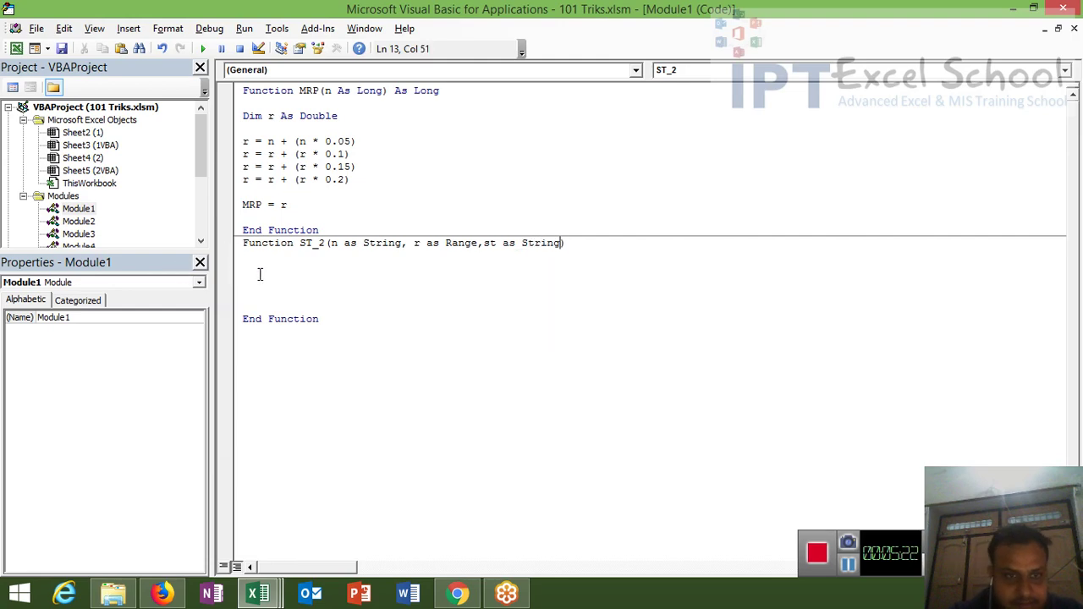
{"action": "left_click", "coordinate": [267, 270]}
{"action": "key", "text": "alt+F11"}
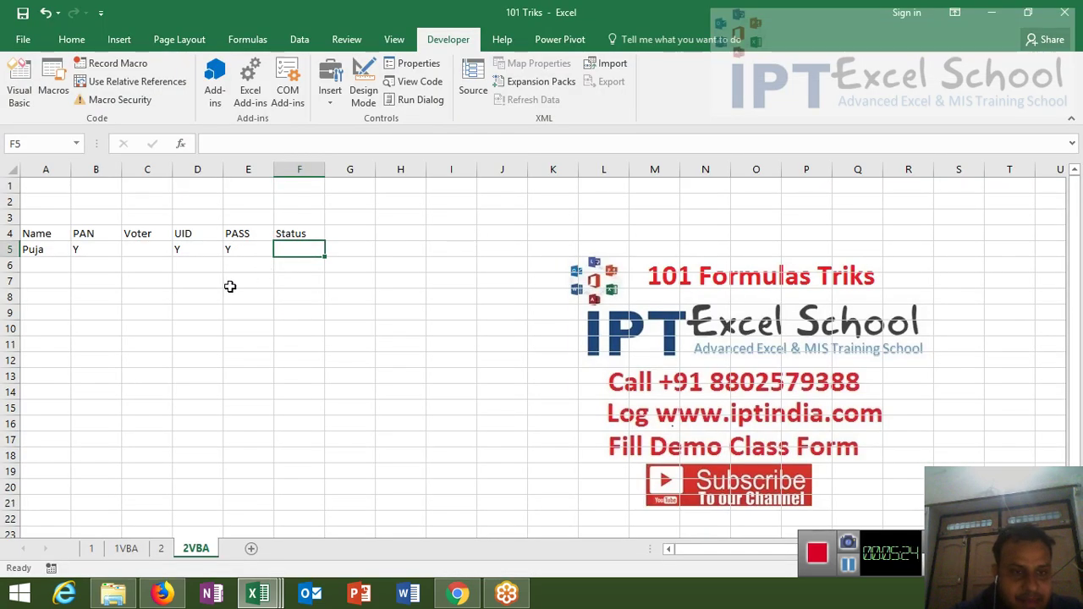
Enter =ST_2(B5,C5:E5,"Y") in F5 under Status, where it returns 0.
{"action": "type", "text": "="}
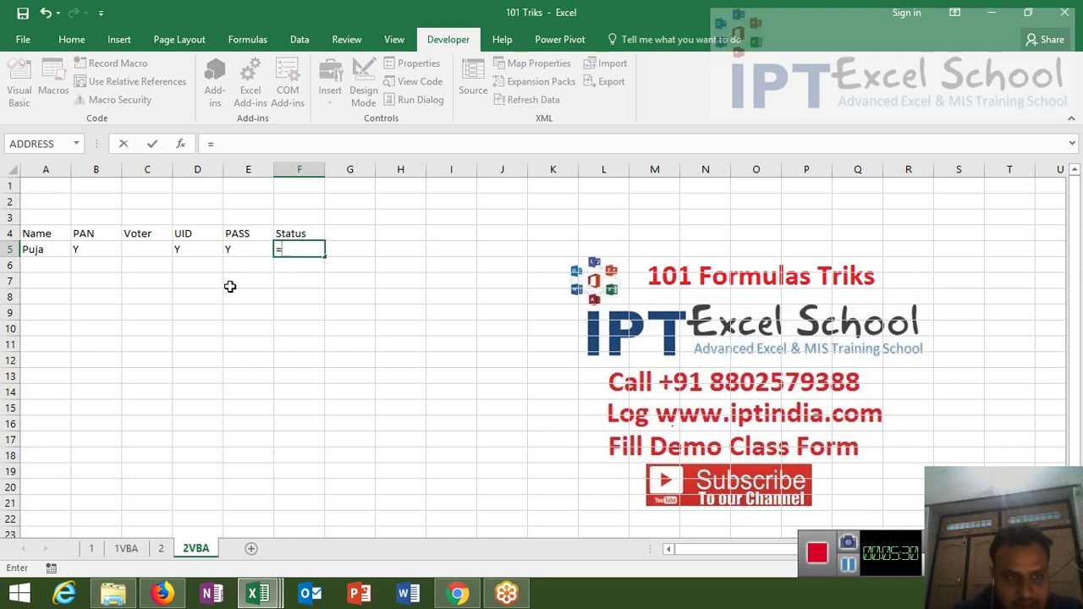
{"action": "type", "text": "ST"}
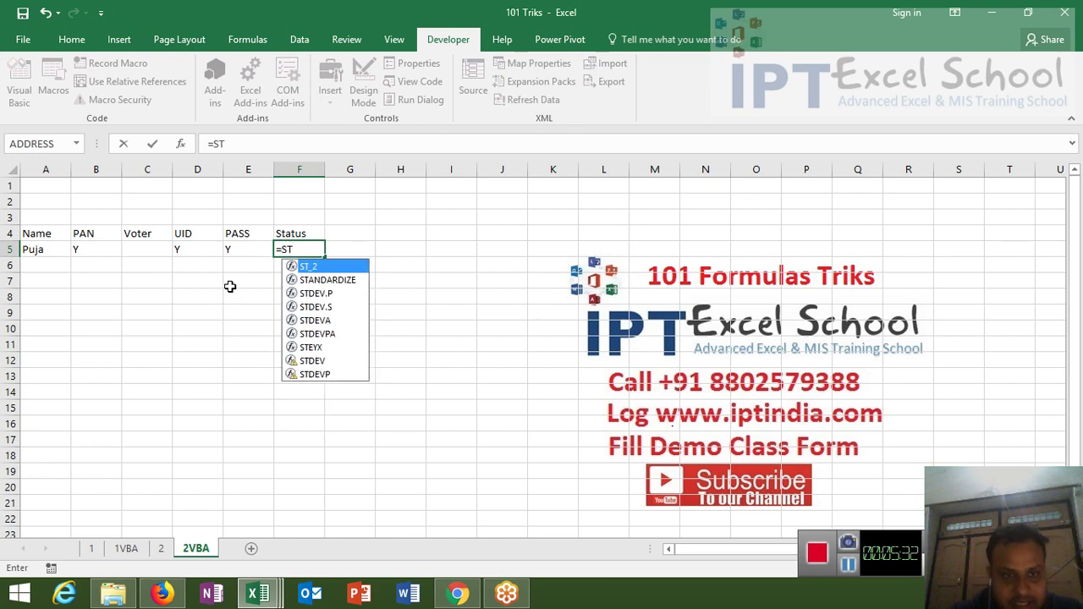
{"action": "key", "text": "Tab"}
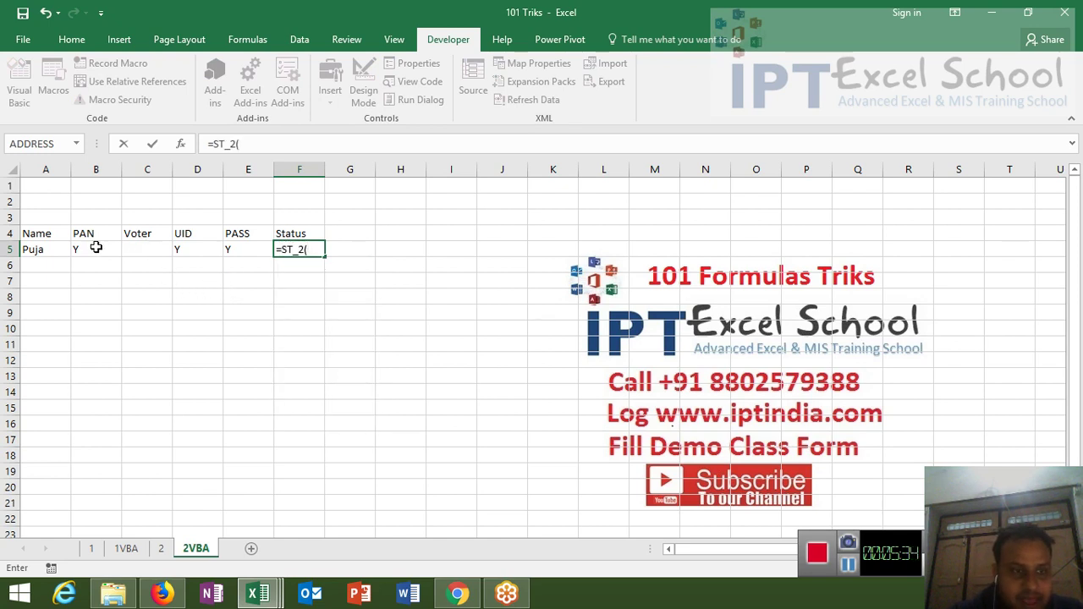
{"action": "left_click", "coordinate": [96, 247]}
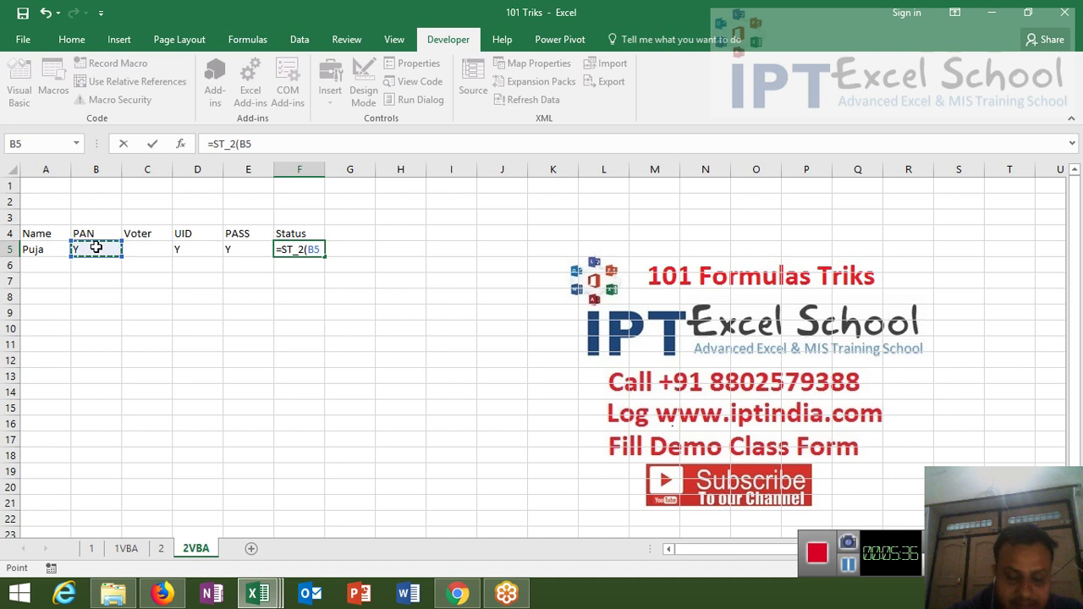
{"action": "type", "text": ","}
{"action": "left_click", "coordinate": [154, 249]}
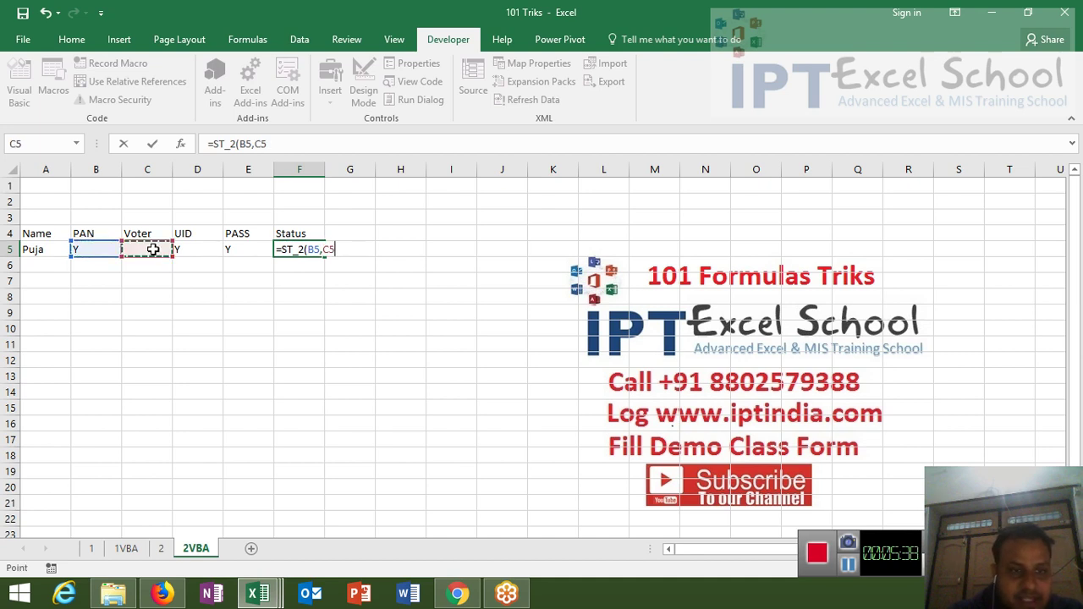
{"action": "left_click_drag", "start_coordinate": [153, 249], "coordinate": [238, 250]}
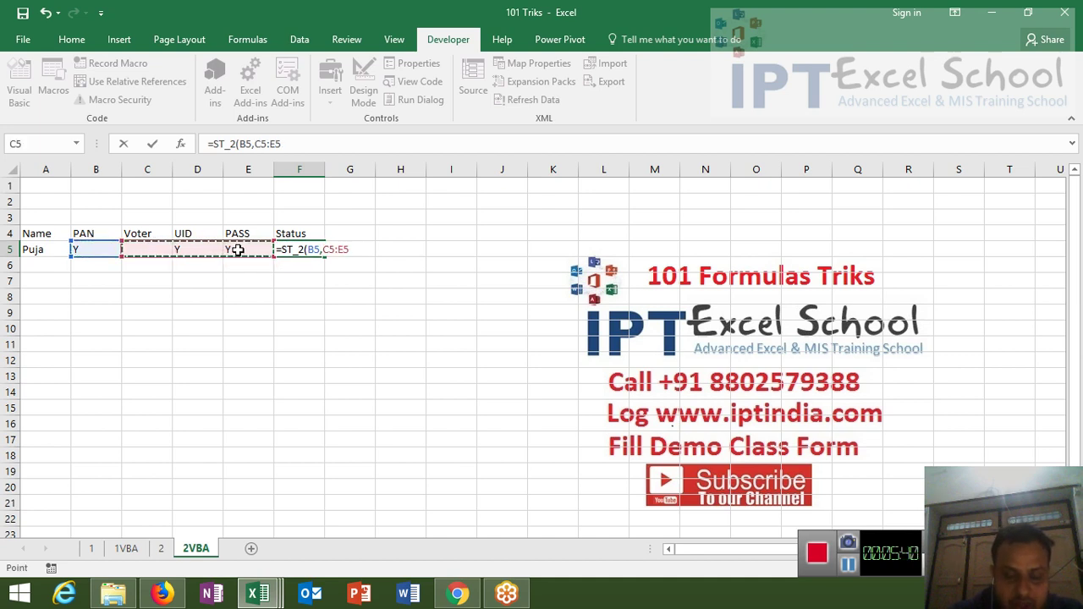
{"action": "type", "text": ",\""}
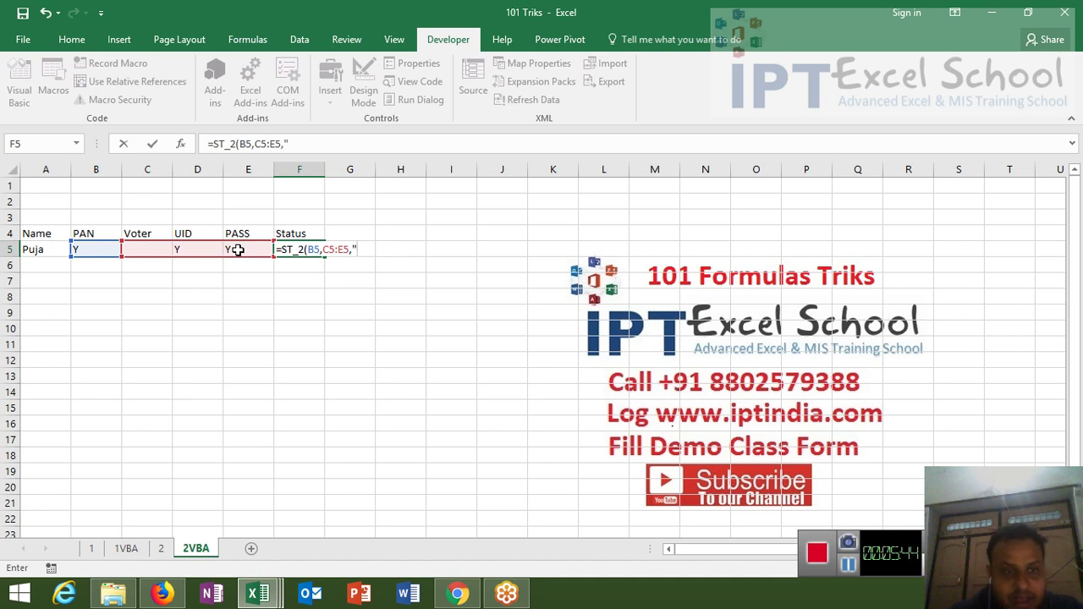
{"action": "type", "text": "Y\""}
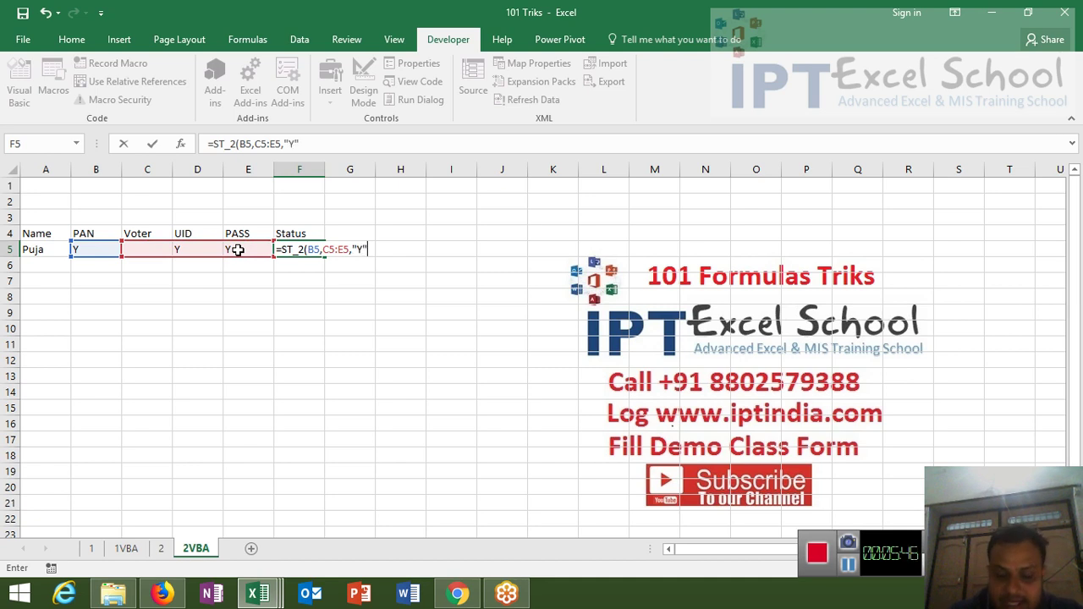
{"action": "type", "text": ")"}
{"action": "key", "text": "Return"}
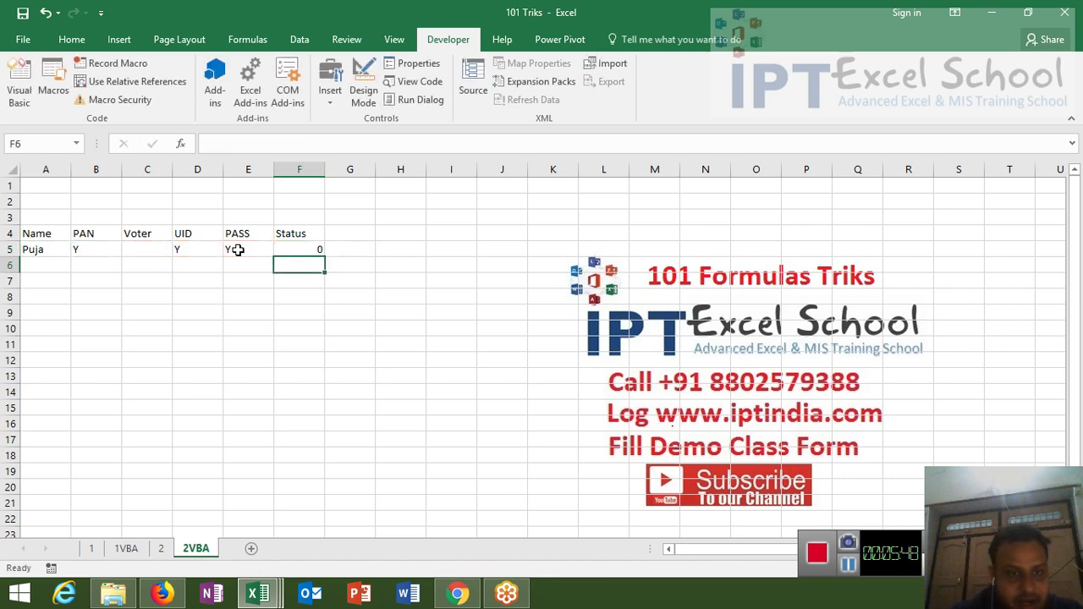
{"action": "key", "text": "Up"}
{"action": "key", "text": "alt+F11"}
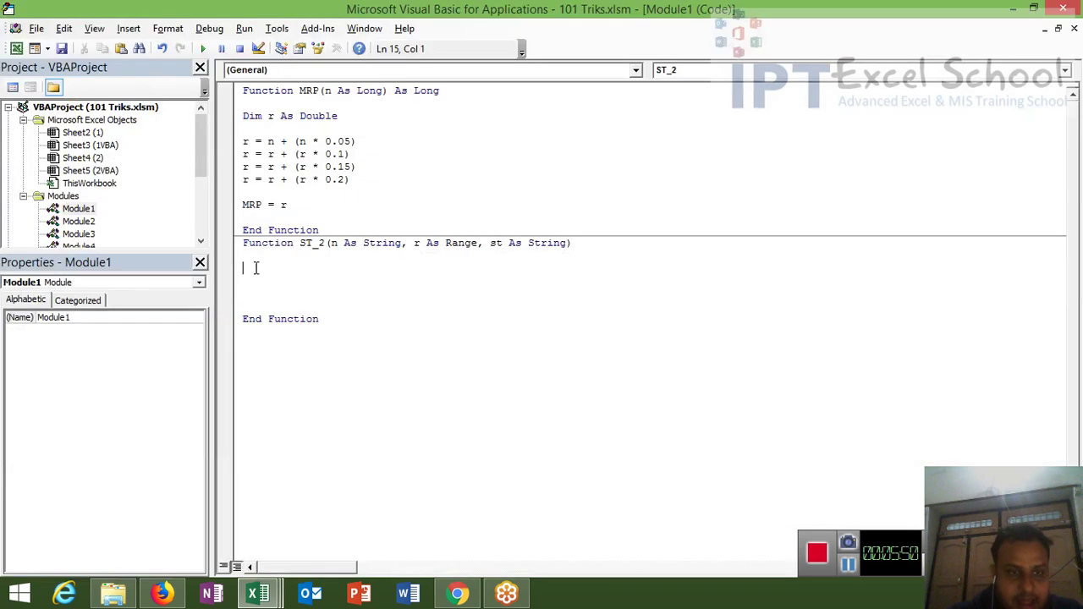
Add the line If n = st Then inside the ST_2 function.
{"action": "key", "text": "Return"}
{"action": "type", "text": "if "}
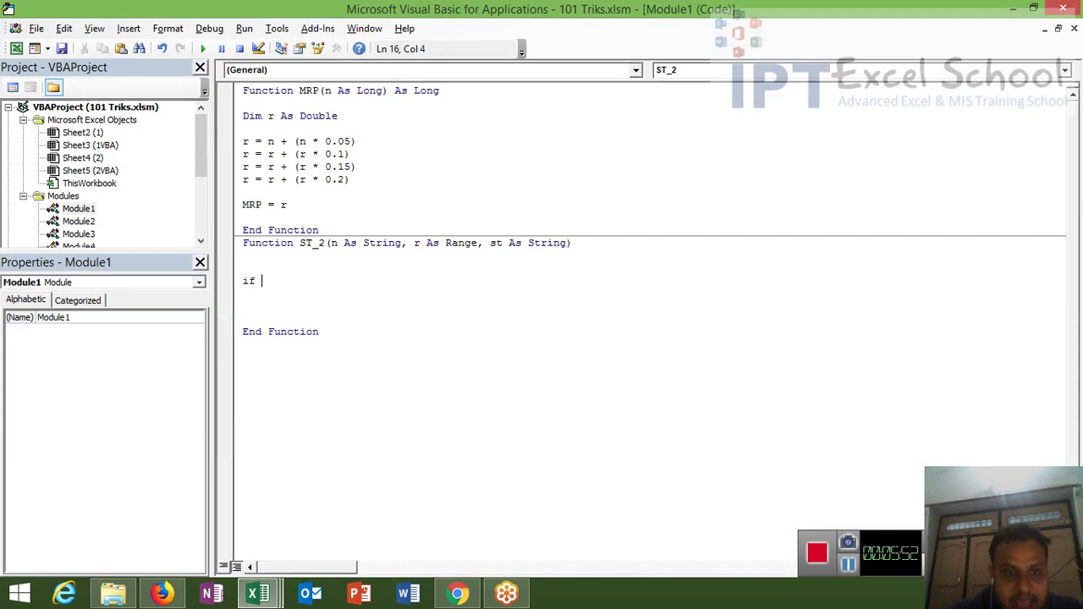
{"action": "type", "text": "n="}
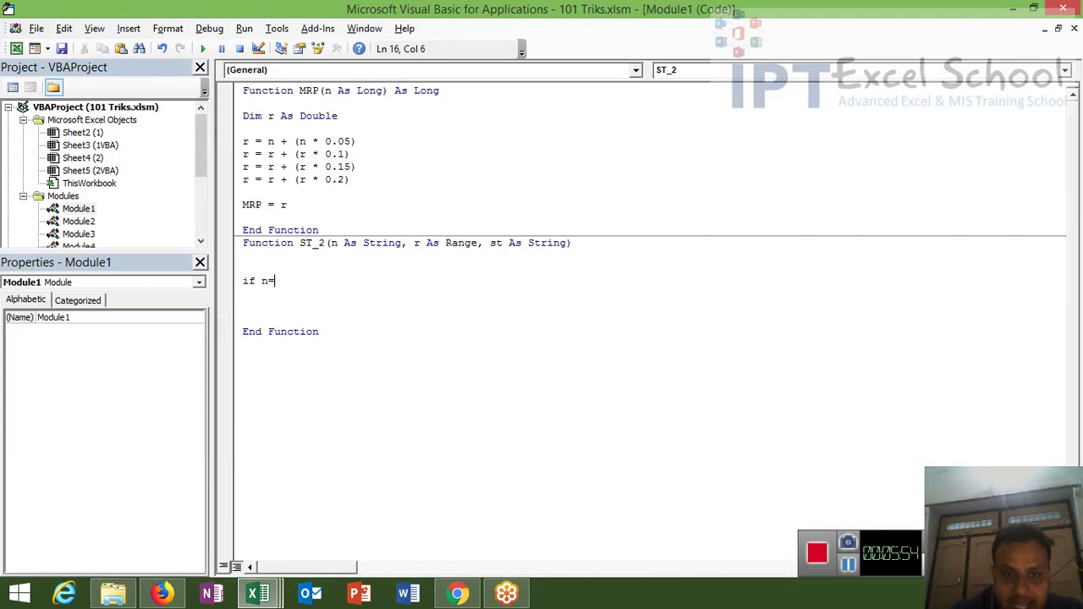
{"action": "type", "text": "st "}
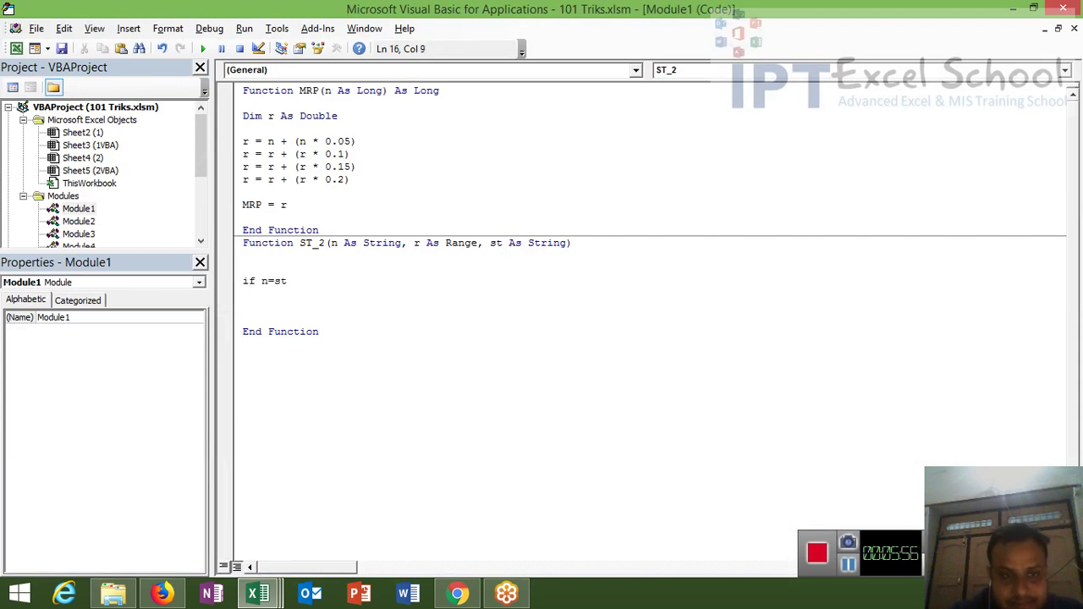
{"action": "type", "text": "the"}
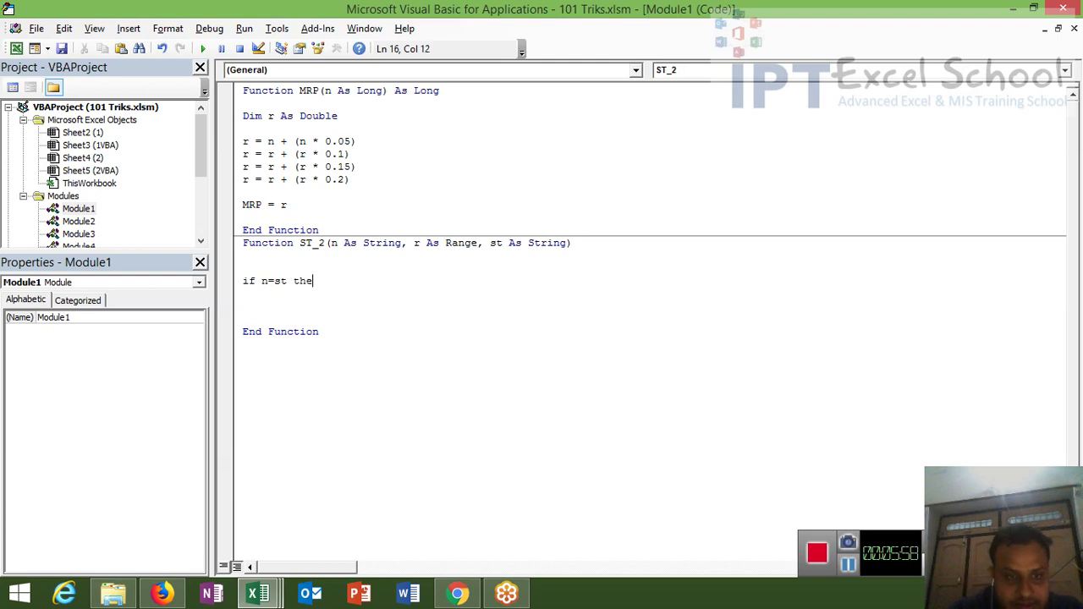
{"action": "key", "text": "Return"}
{"action": "key", "text": "Return"}
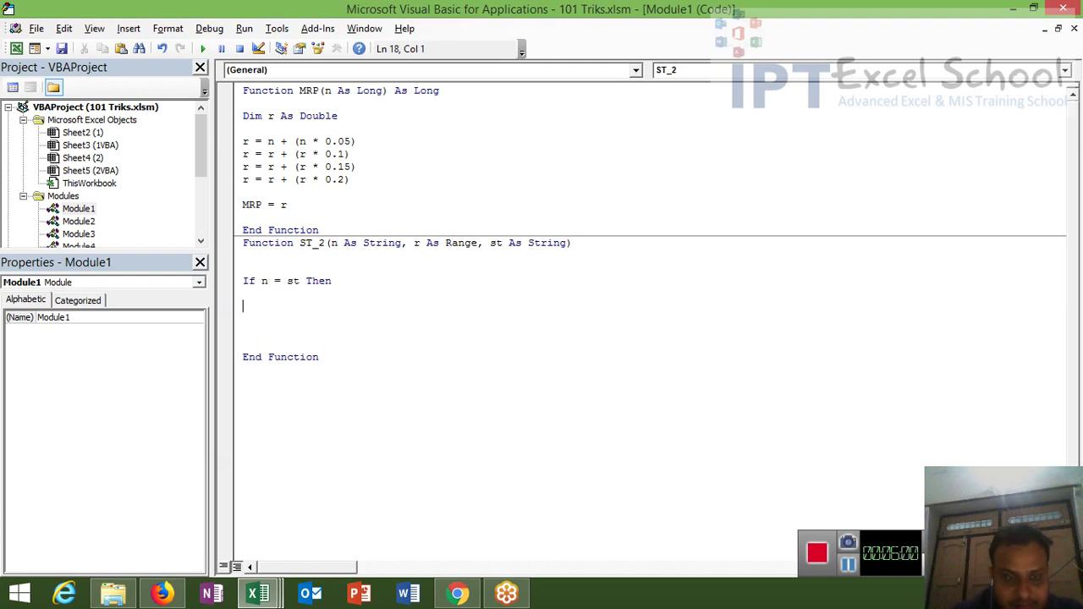
{"action": "key", "text": "Tab"}
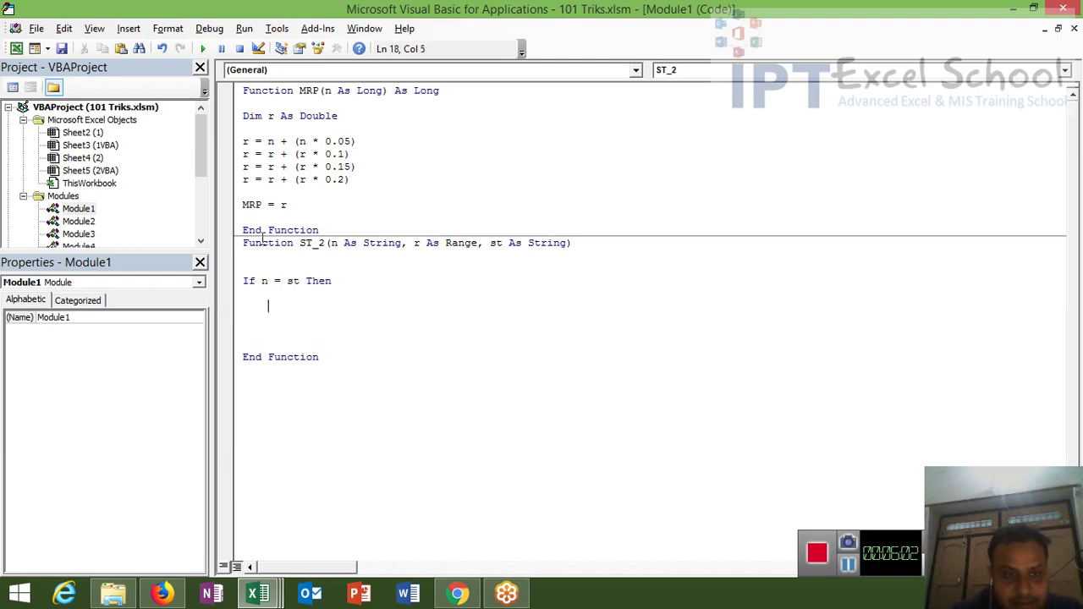
{"action": "left_click", "coordinate": [259, 258]}
{"action": "type", "text": "for e"}
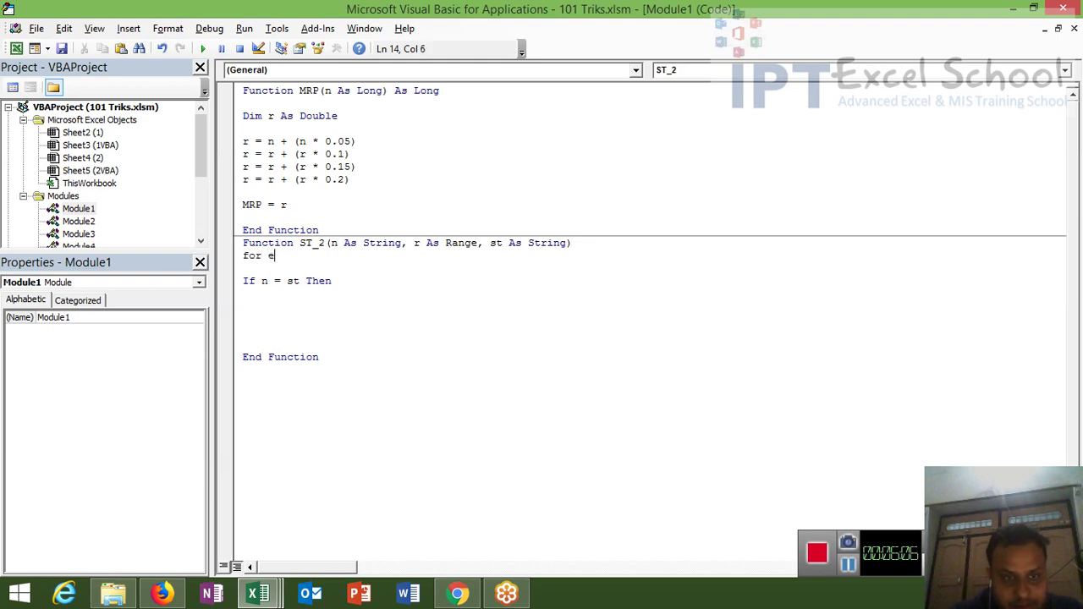
{"action": "key", "text": "BackSpace"}
{"action": "key", "text": "BackSpace"}
{"action": "key", "text": "BackSpace"}
{"action": "key", "text": "BackSpace"}
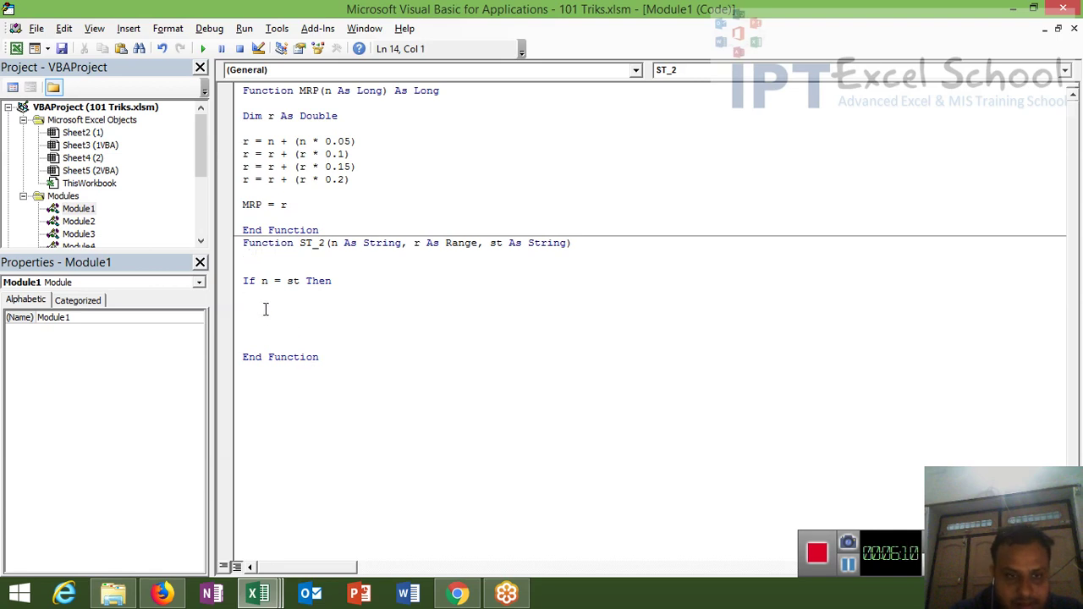
{"action": "left_click", "coordinate": [264, 300]}
Below it, start a line calling Application.WorksheetFunction.CountIf(r, st).
{"action": "key", "text": "Return"}
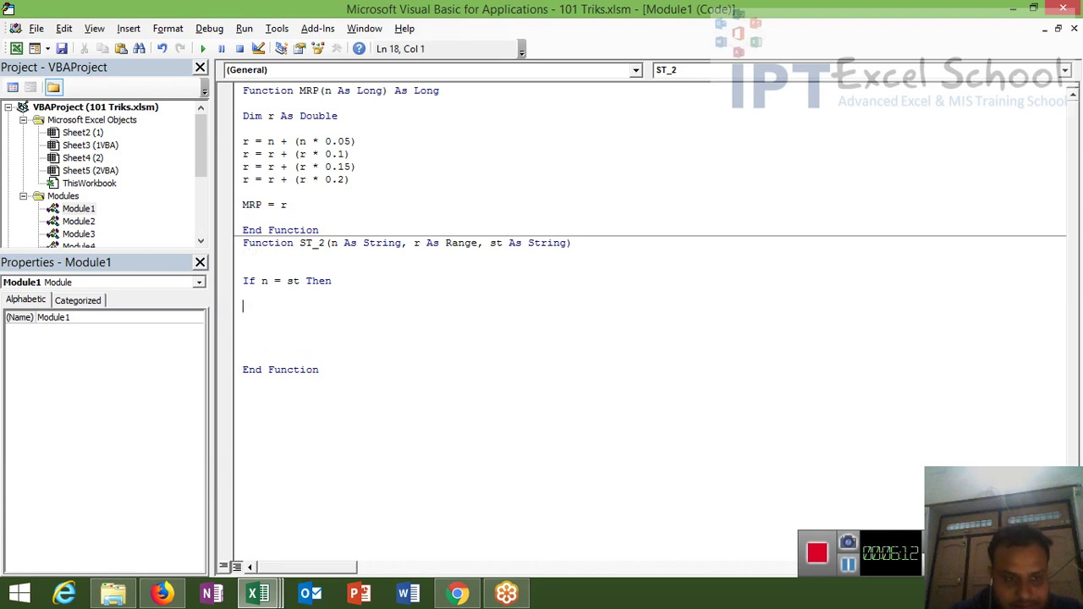
{"action": "type", "text": "appli"}
{"action": "type", "text": "cation"}
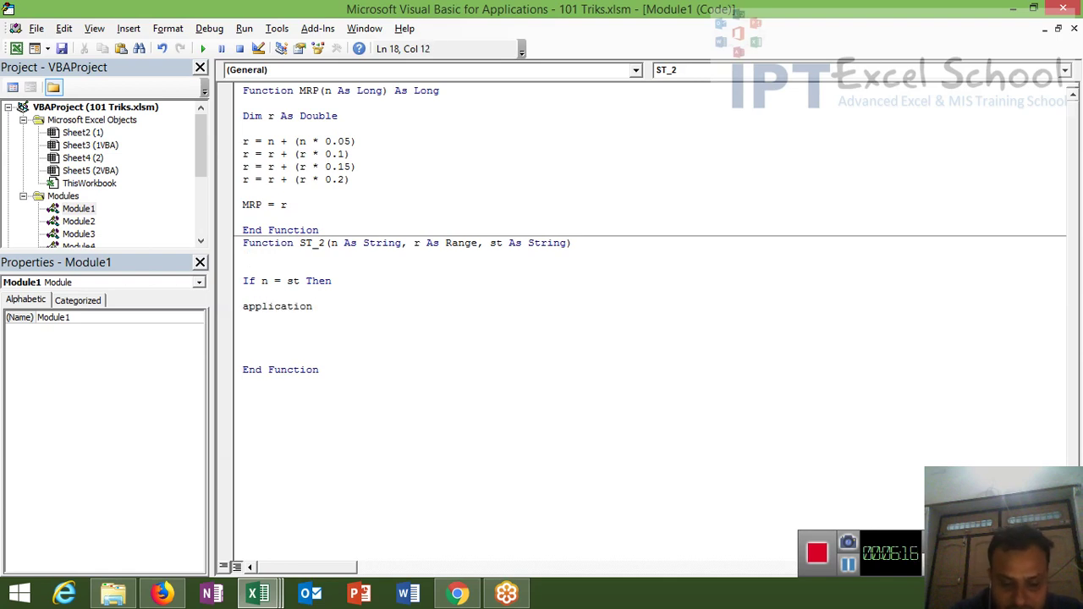
{"action": "type", "text": ".cap"}
{"action": "key", "text": "BackSpace"}
{"action": "key", "text": "BackSpace"}
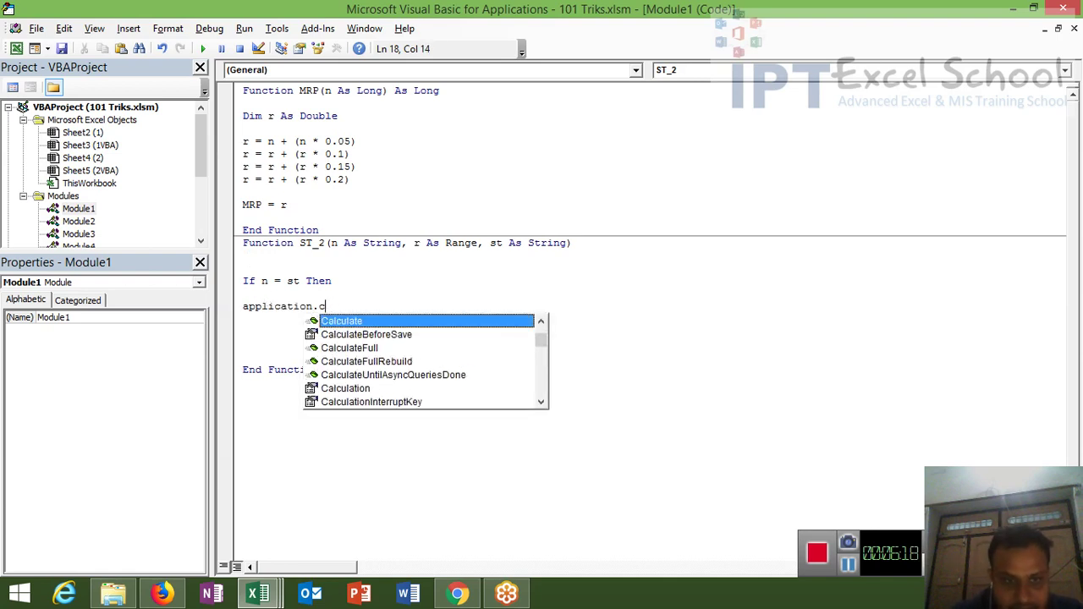
{"action": "key", "text": "BackSpace"}
{"action": "type", "text": "wo"}
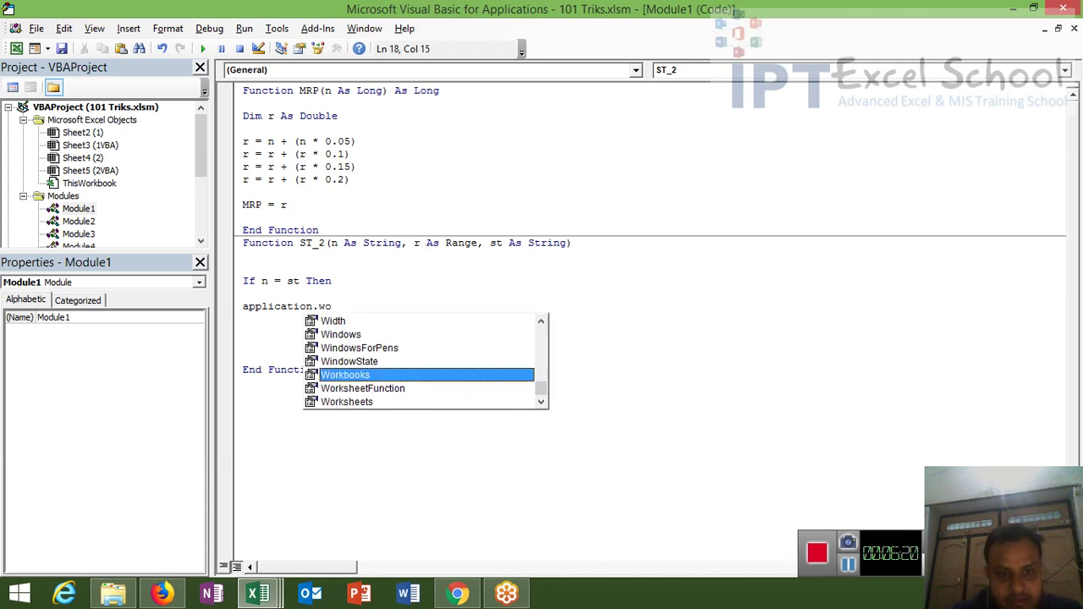
{"action": "key", "text": "Down"}
{"action": "key", "text": "Tab"}
{"action": "type", "text": ".c"}
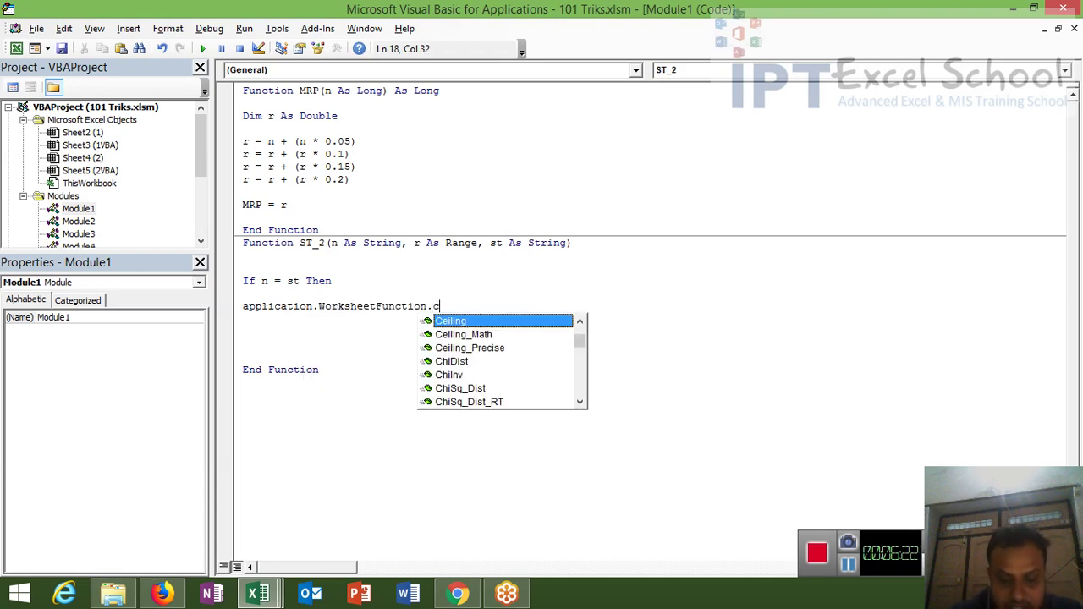
{"action": "type", "text": "ou"}
{"action": "key", "text": "Down"}
{"action": "key", "text": "Down"}
{"action": "key", "text": "Down"}
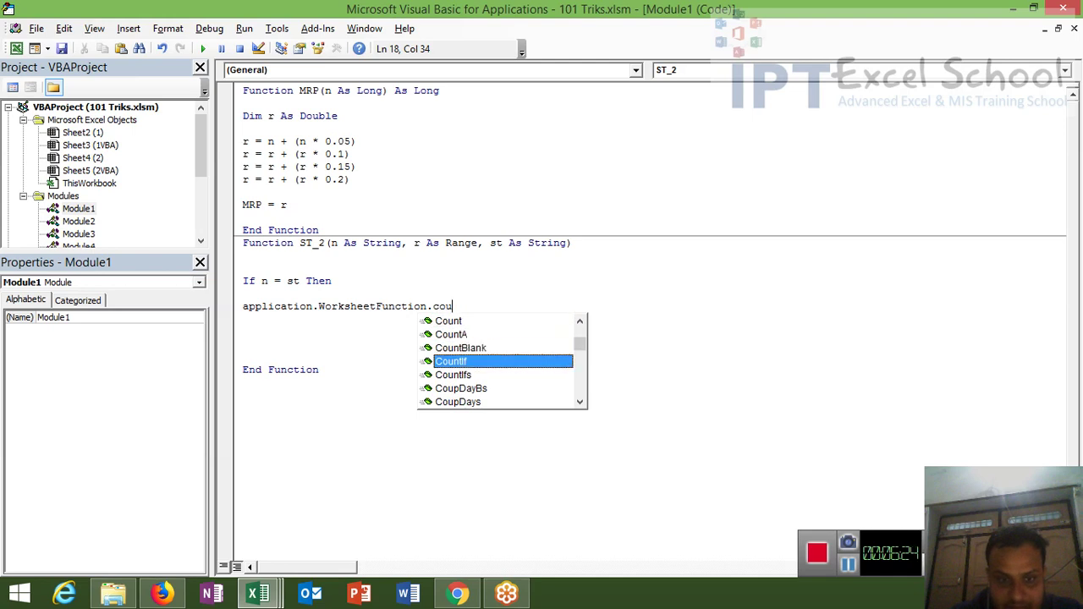
{"action": "key", "text": "Tab"}
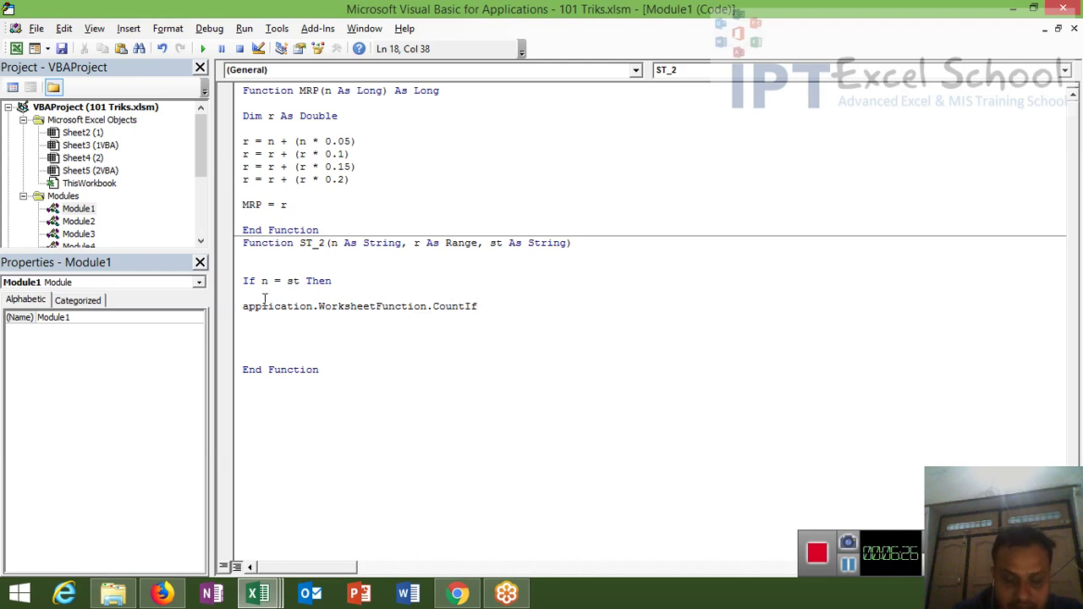
{"action": "type", "text": "("}
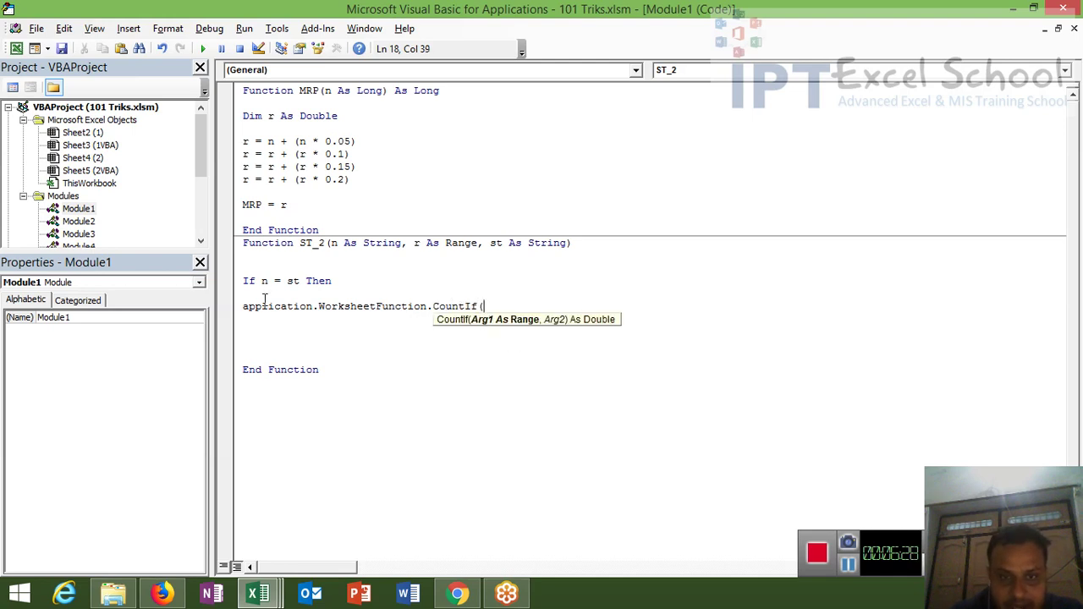
{"action": "type", "text": "r,"}
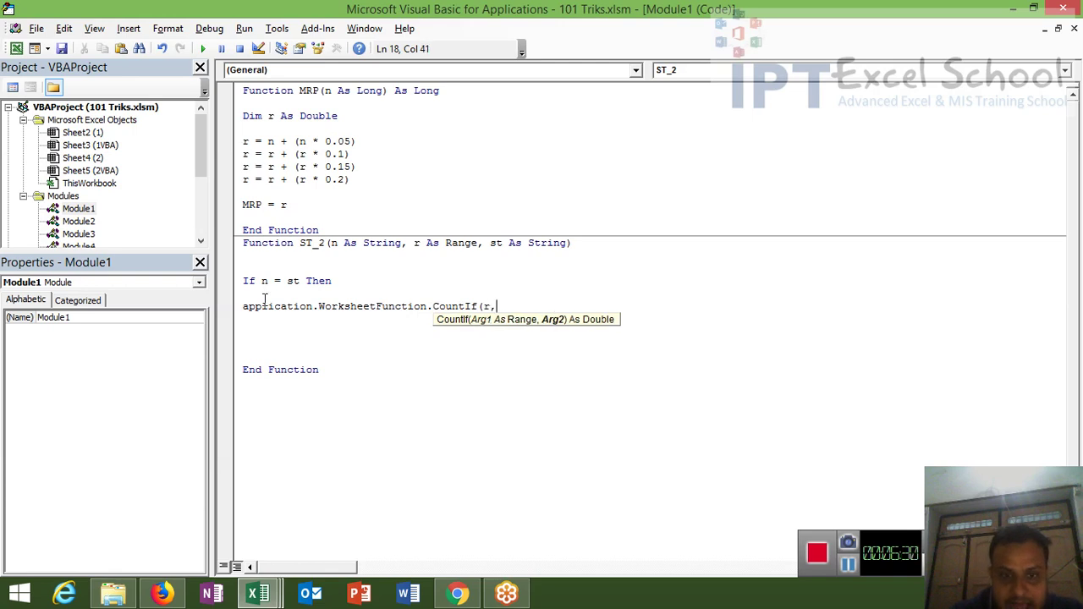
{"action": "type", "text": "s"}
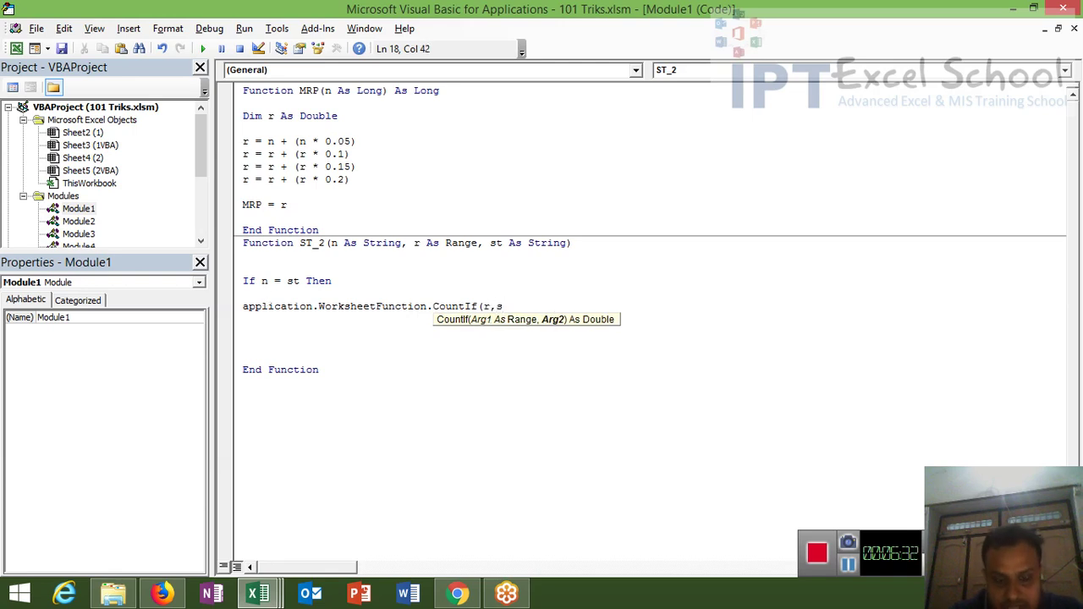
{"action": "type", "text": ")"}
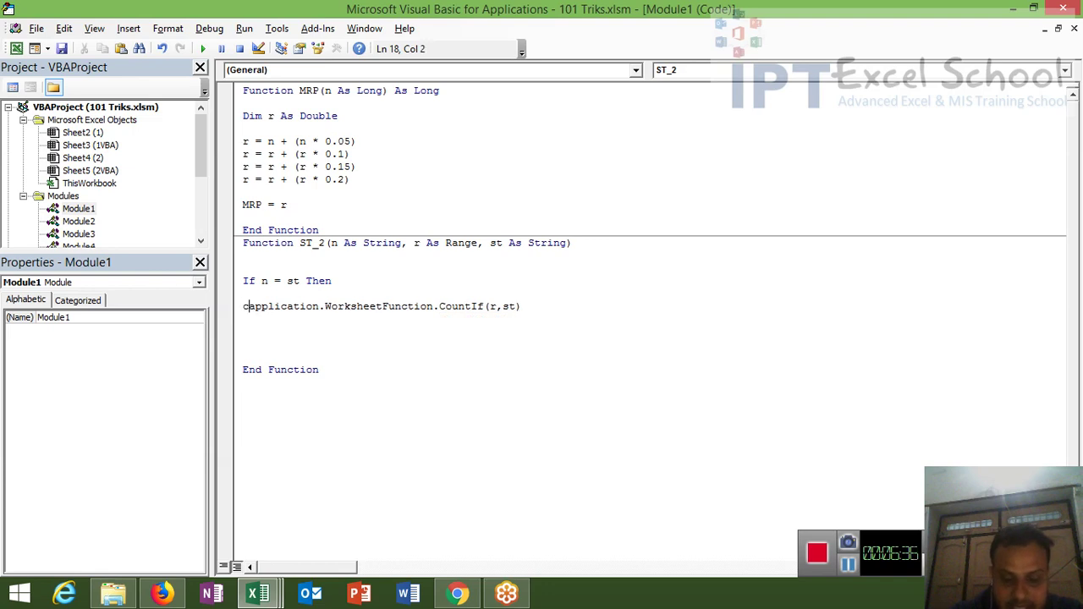
{"action": "type", "text": "c = A"}
Declare Dim c As Integer under the ST_2 header.
{"action": "key", "text": "Down"}
{"action": "left_click", "coordinate": [257, 268]}
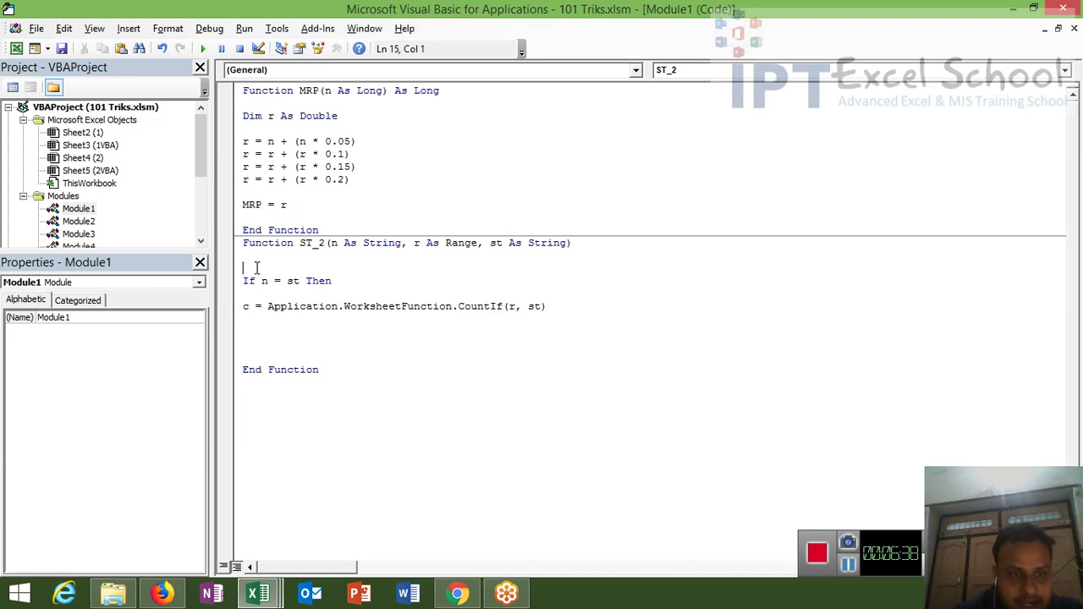
{"action": "key", "text": "Up"}
{"action": "type", "text": "im "}
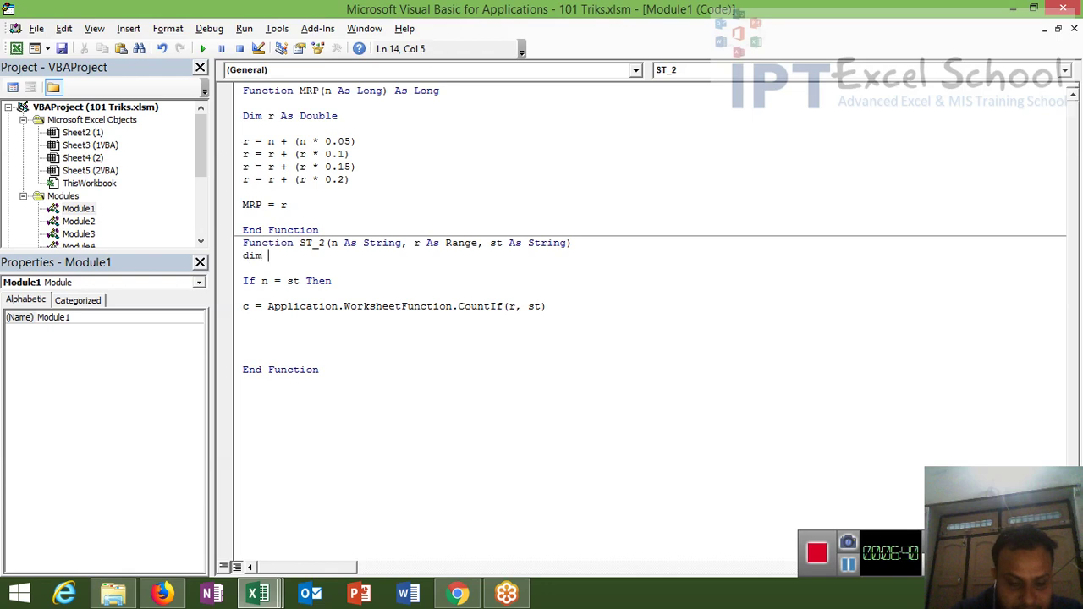
{"action": "type", "text": "c as in"}
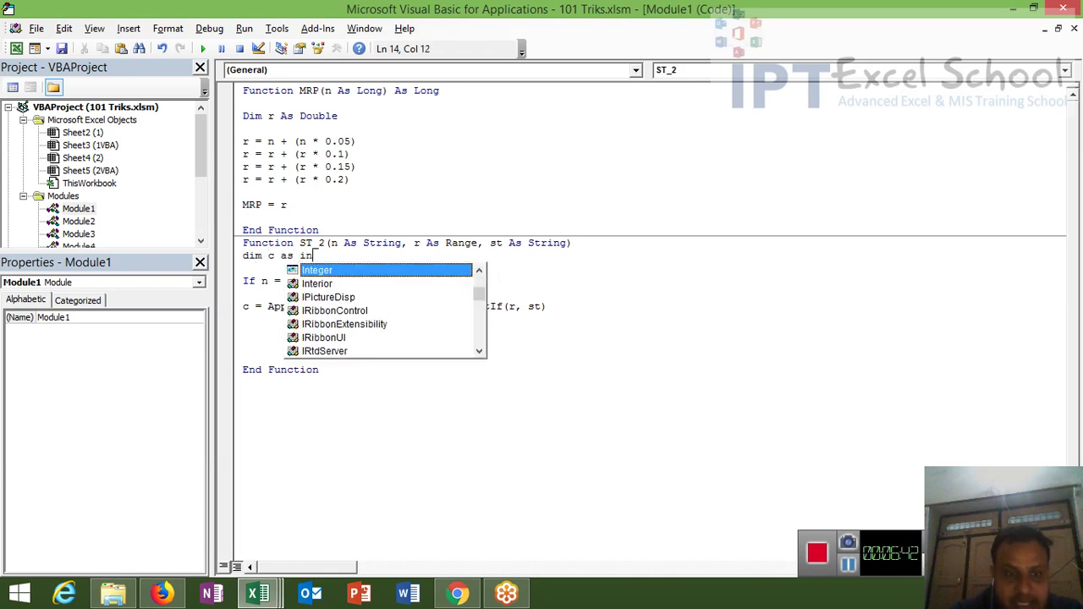
{"action": "key", "text": "Tab"}
Add the inner If c >= 1 Then with ST_2 = "OK".
{"action": "left_click", "coordinate": [265, 330]}
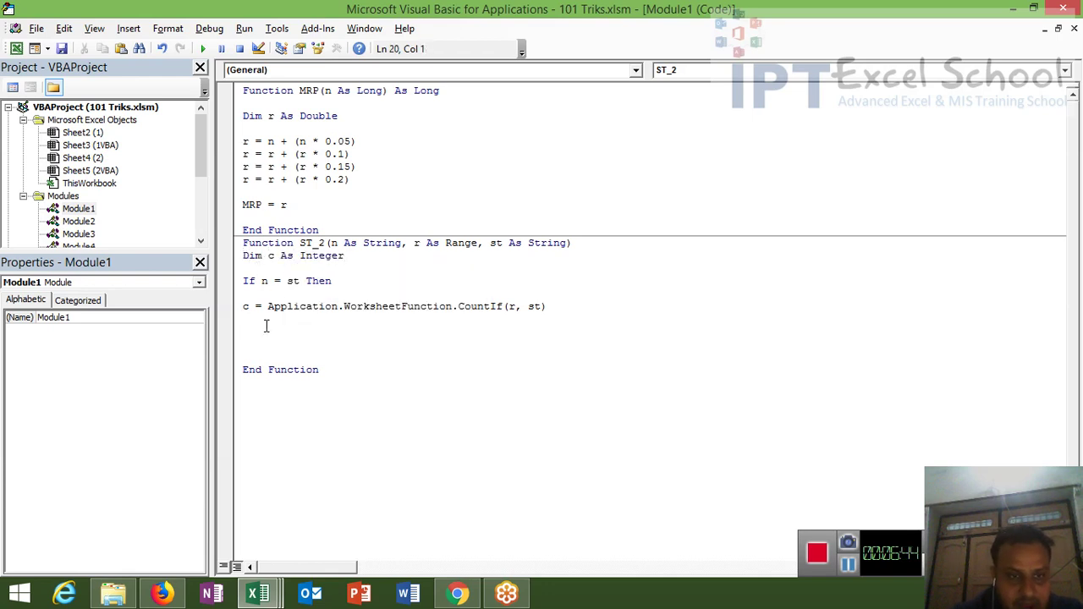
{"action": "key", "text": "Tab"}
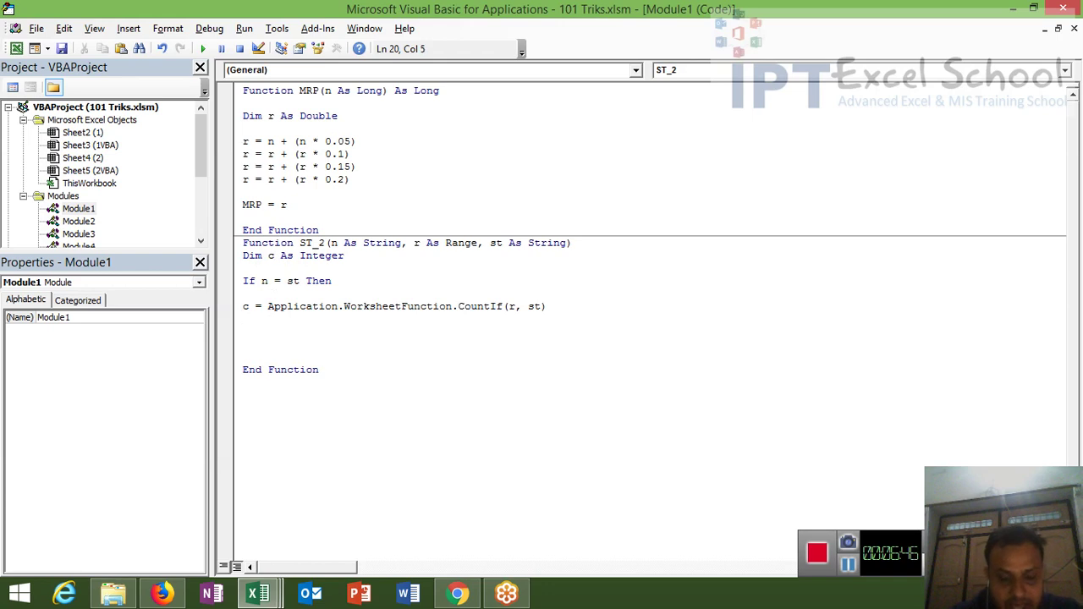
{"action": "type", "text": "if c"}
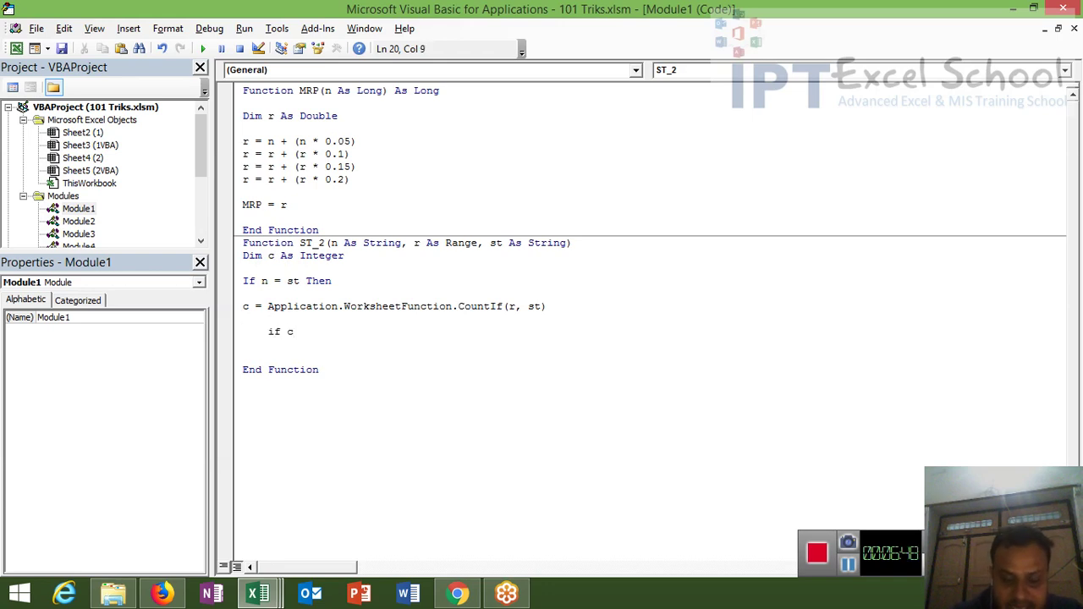
{"action": "type", "text": ">=1"}
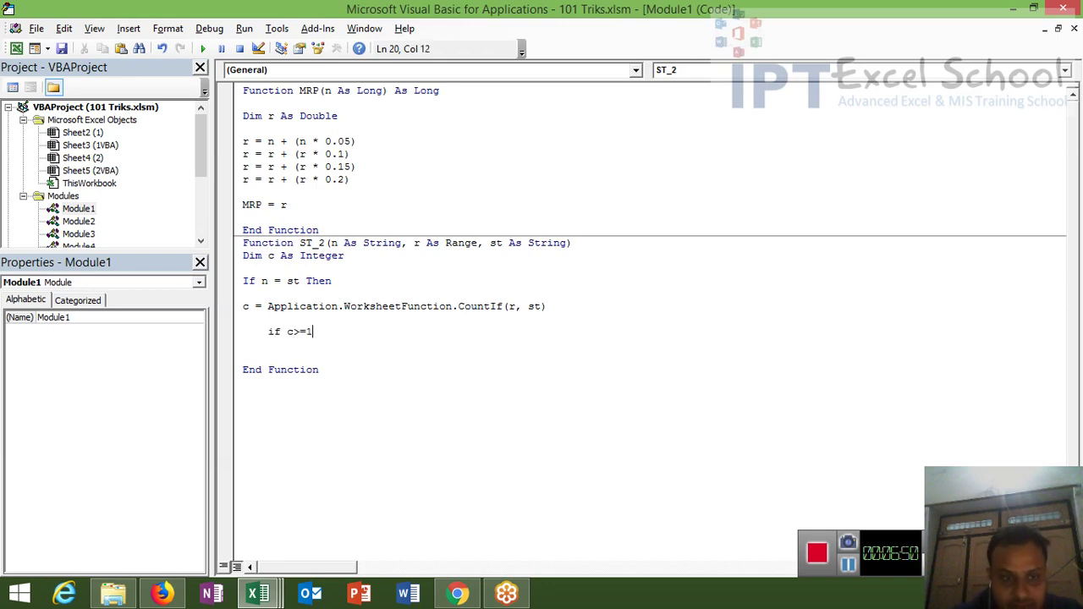
{"action": "type", "text": " t"}
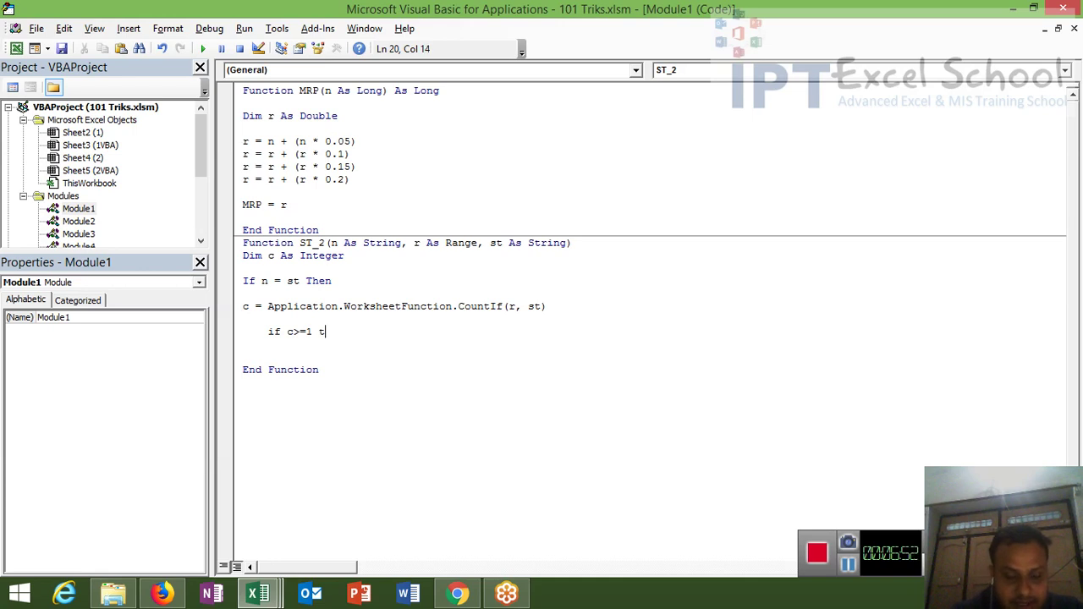
{"action": "type", "text": "hen"}
{"action": "key", "text": "Return"}
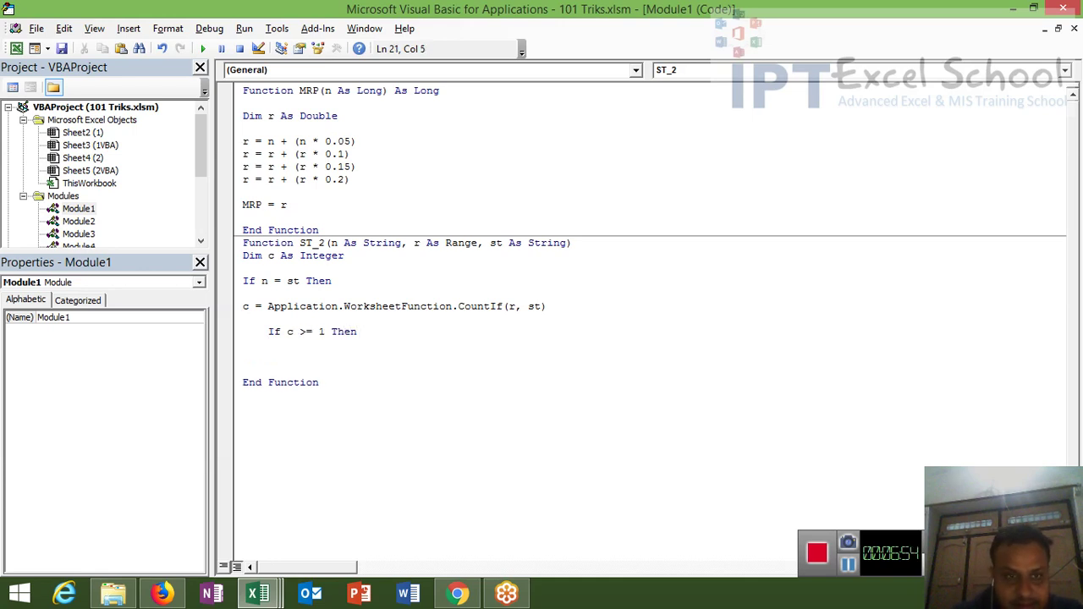
{"action": "type", "text": "ST_"}
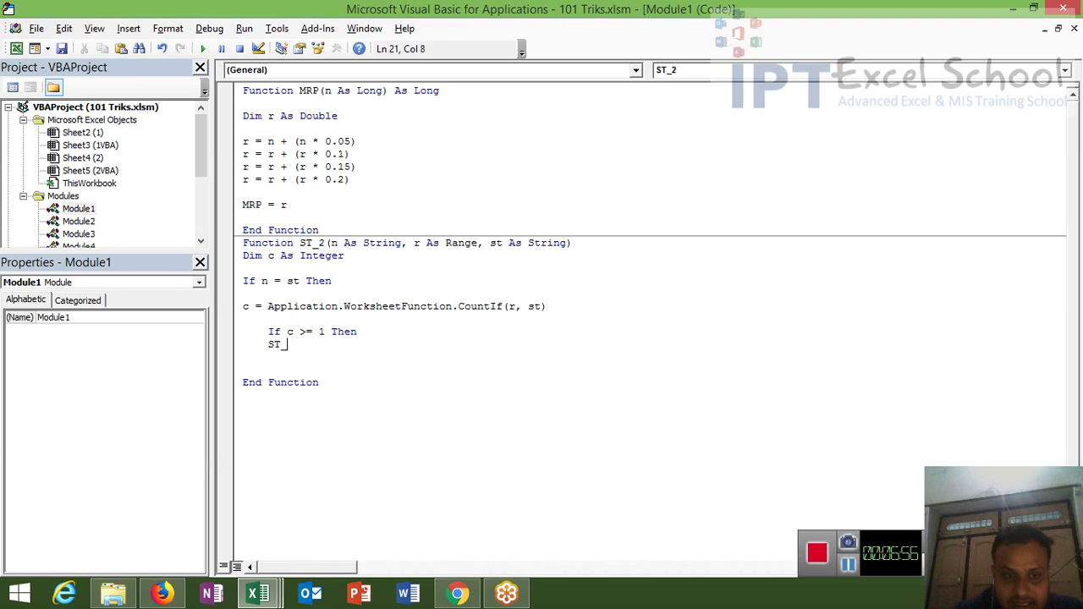
{"action": "type", "text": "2="}
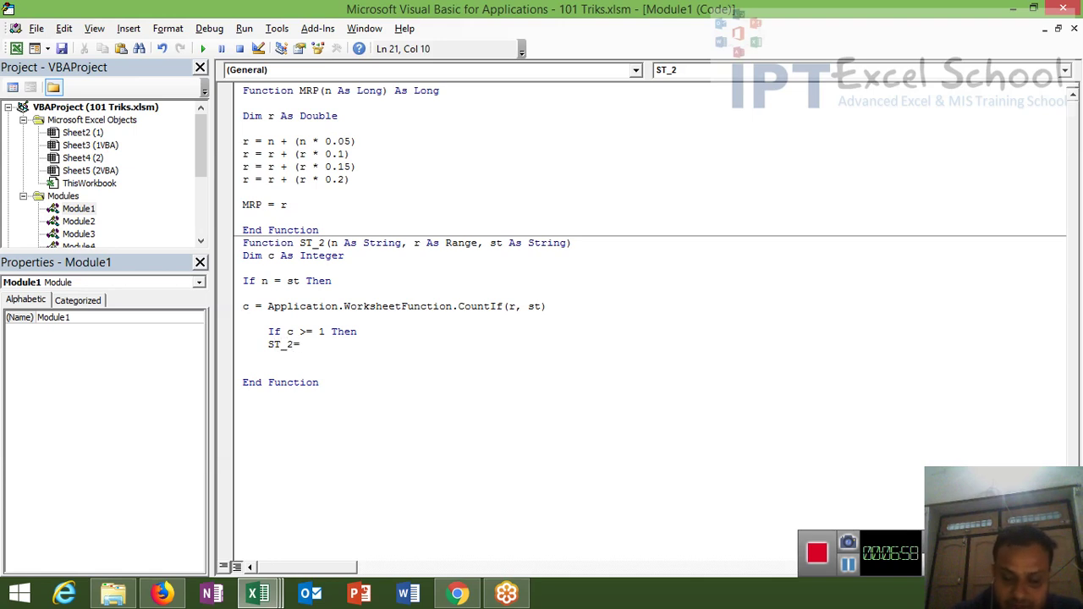
{"action": "type", "text": "\"OK"}
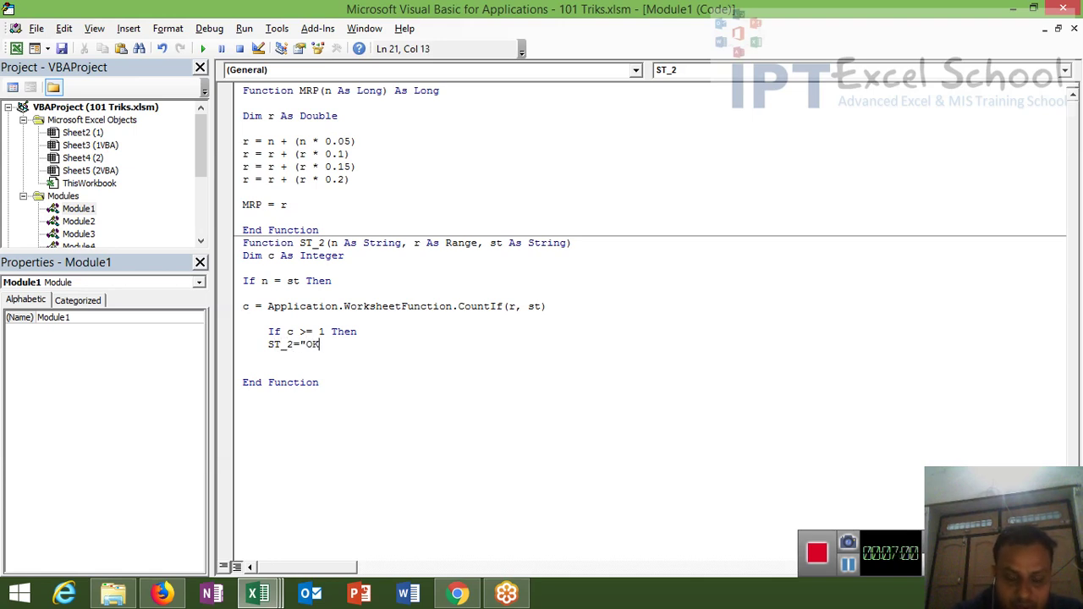
{"action": "key", "text": "BackSpace"}
{"action": "type", "text": "O"}
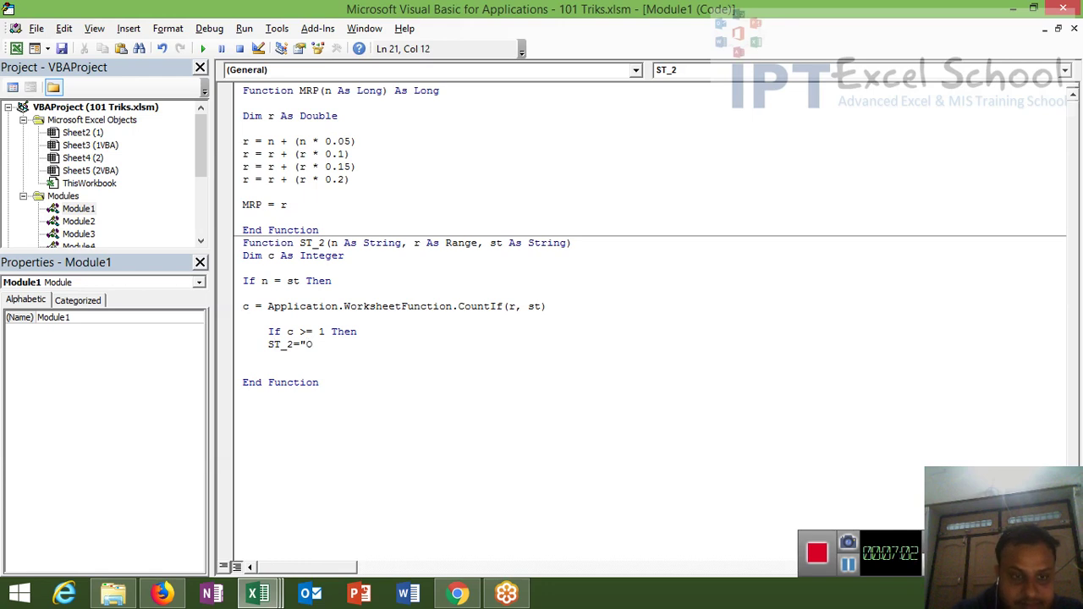
{"action": "key", "text": "BackSpace"}
{"action": "type", "text": "OK"}
{"action": "key", "text": "BackSpace"}
{"action": "key", "text": "BackSpace"}
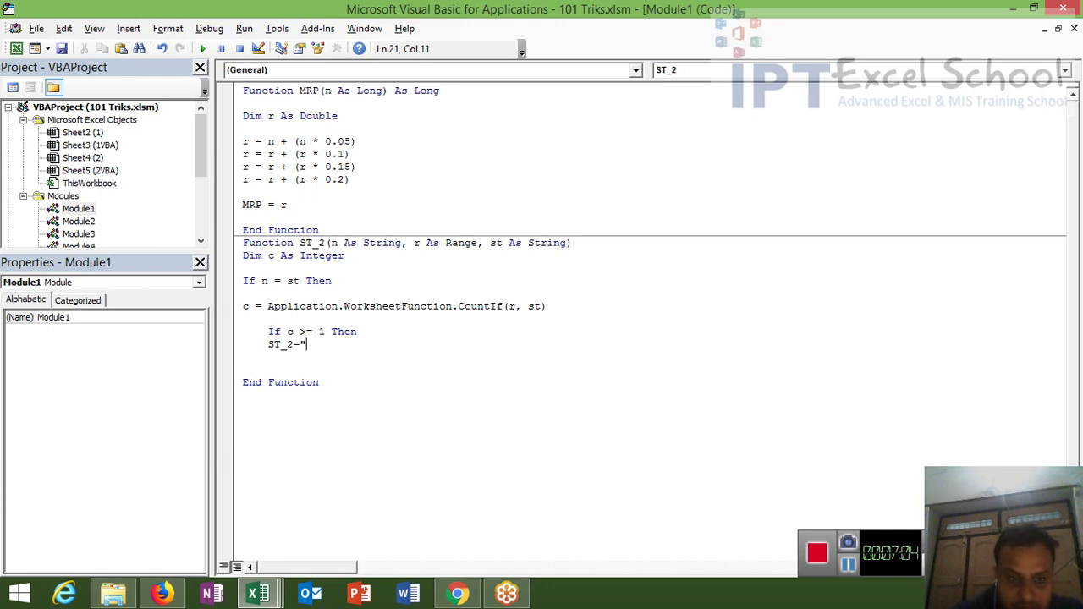
{"action": "type", "text": "OK"}
{"action": "type", "text": "\""}
{"action": "key", "text": "Return"}
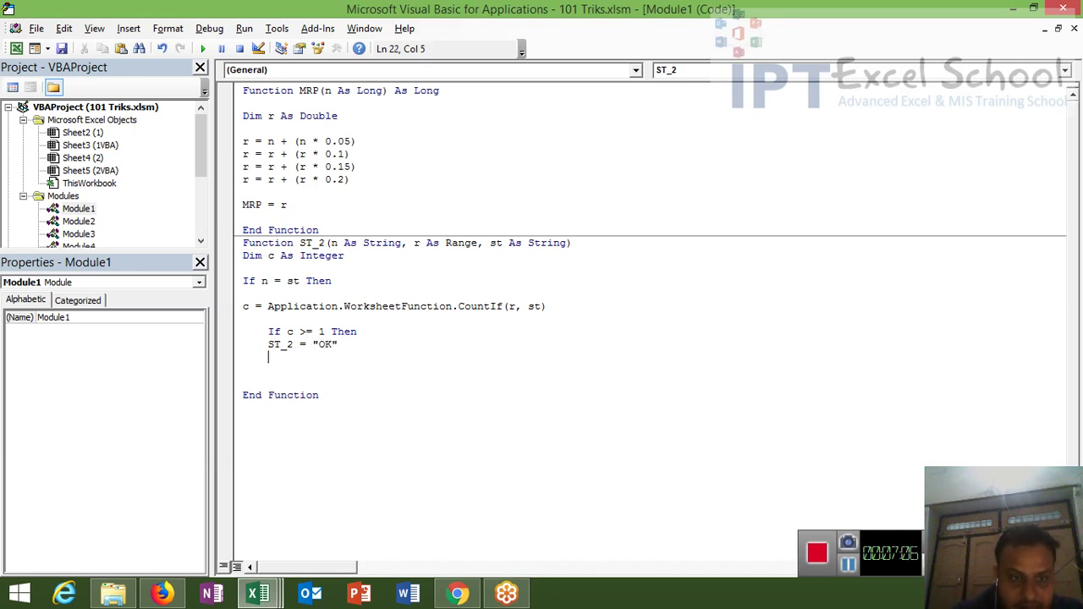
Add an Else line after the OK assignment.
{"action": "type", "text": "esle"}
{"action": "key", "text": "Return"}
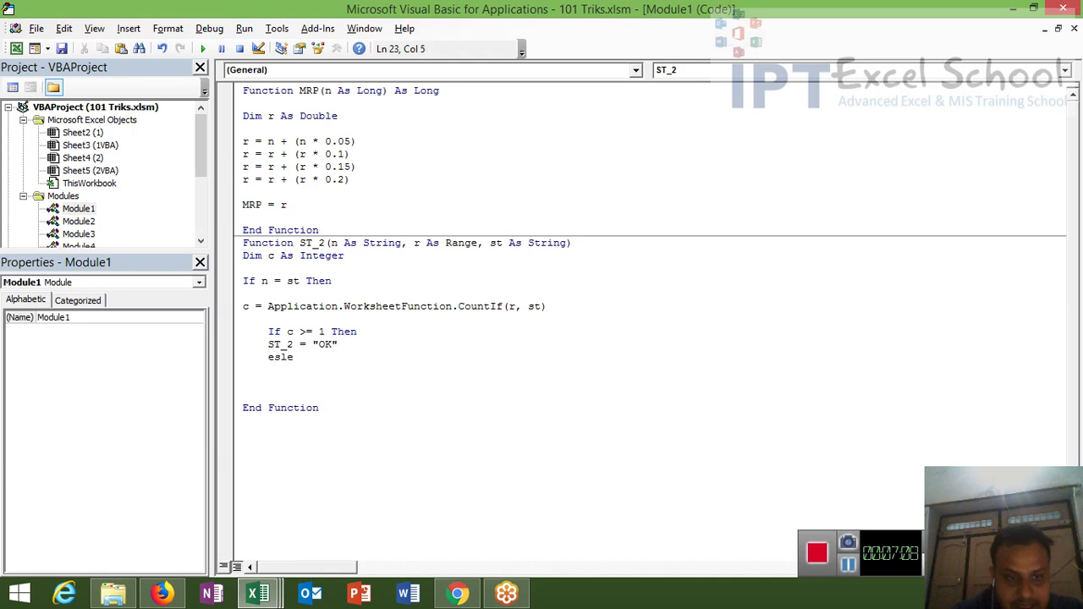
{"action": "key", "text": "BackSpace"}
{"action": "key", "text": "BackSpace"}
{"action": "key", "text": "BackSpace"}
{"action": "key", "text": "BackSpace"}
{"action": "key", "text": "BackSpace"}
{"action": "type", "text": "e"}
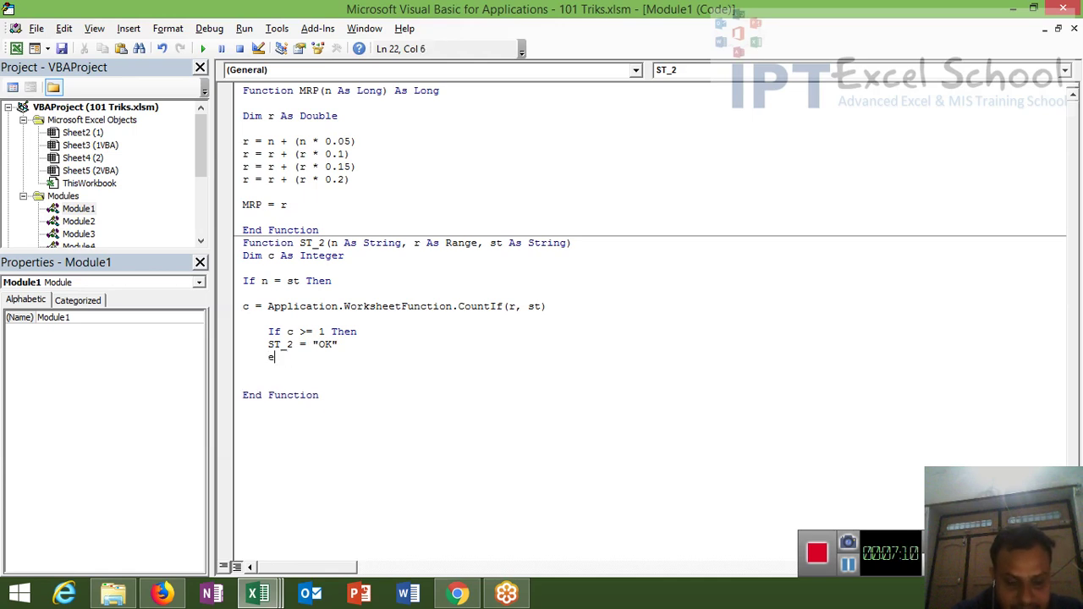
{"action": "type", "text": "lse"}
{"action": "key", "text": "Return"}
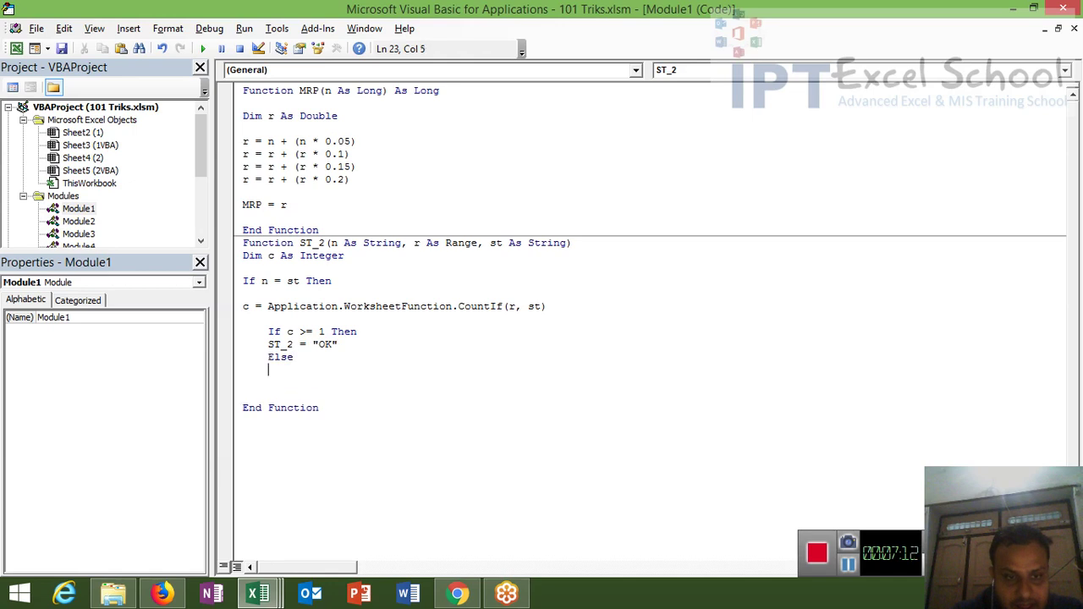
Under Else, set ST_2 = "Pending" and close the inner If with End If.
{"action": "key", "text": "Up"}
{"action": "key", "text": "Up"}
{"action": "key", "text": "shift+Down"}
{"action": "key", "text": "ctrl+c"}
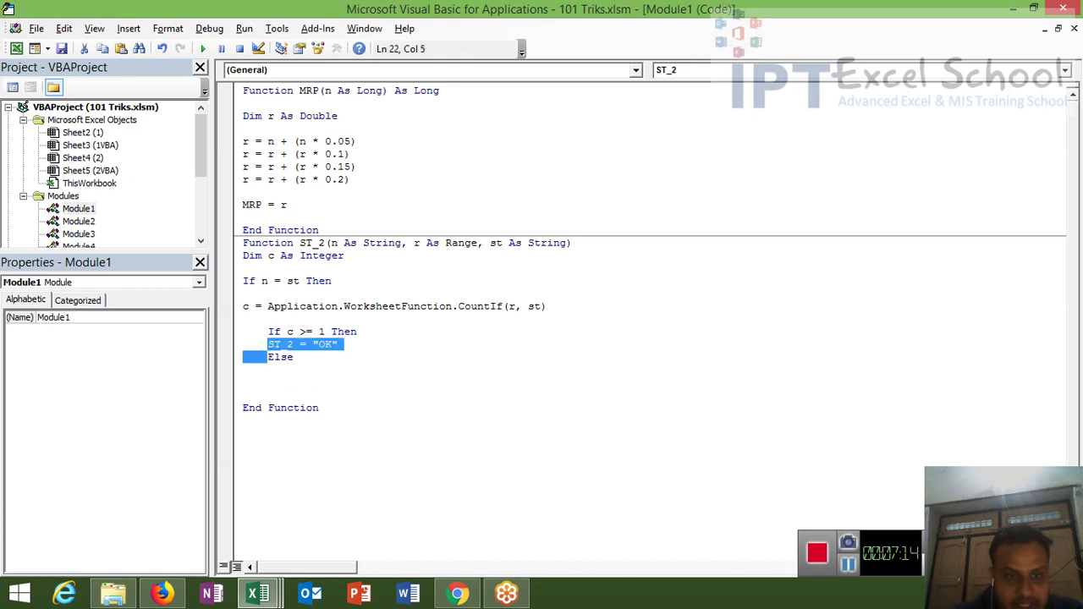
{"action": "left_click", "coordinate": [268, 369]}
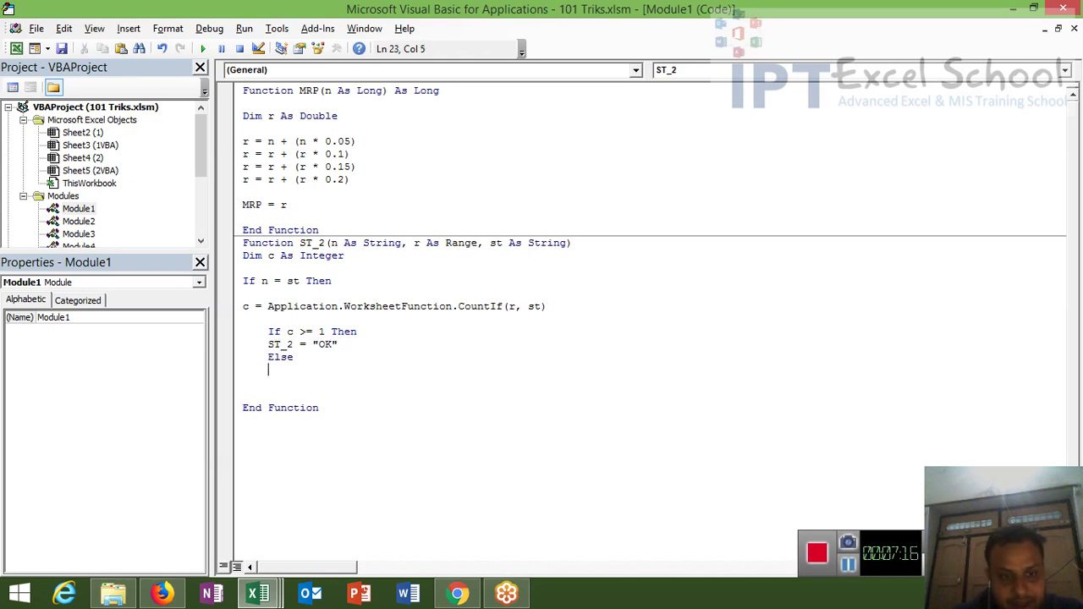
{"action": "key", "text": "ctrl+v"}
{"action": "left_click", "coordinate": [331, 369]}
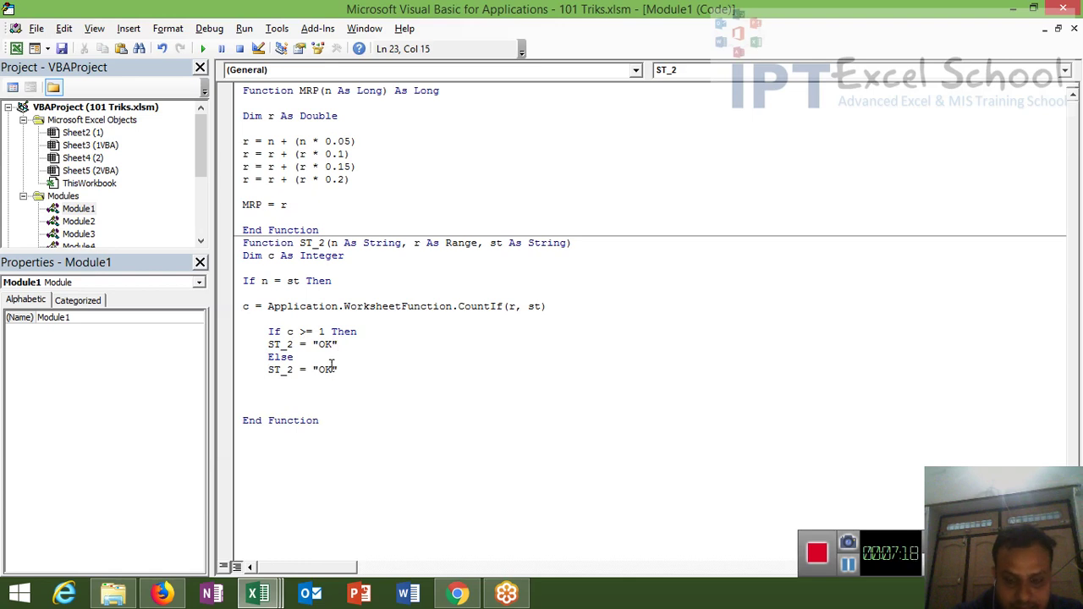
{"action": "key", "text": "BackSpace"}
{"action": "key", "text": "BackSpace"}
{"action": "type", "text": "Pend"}
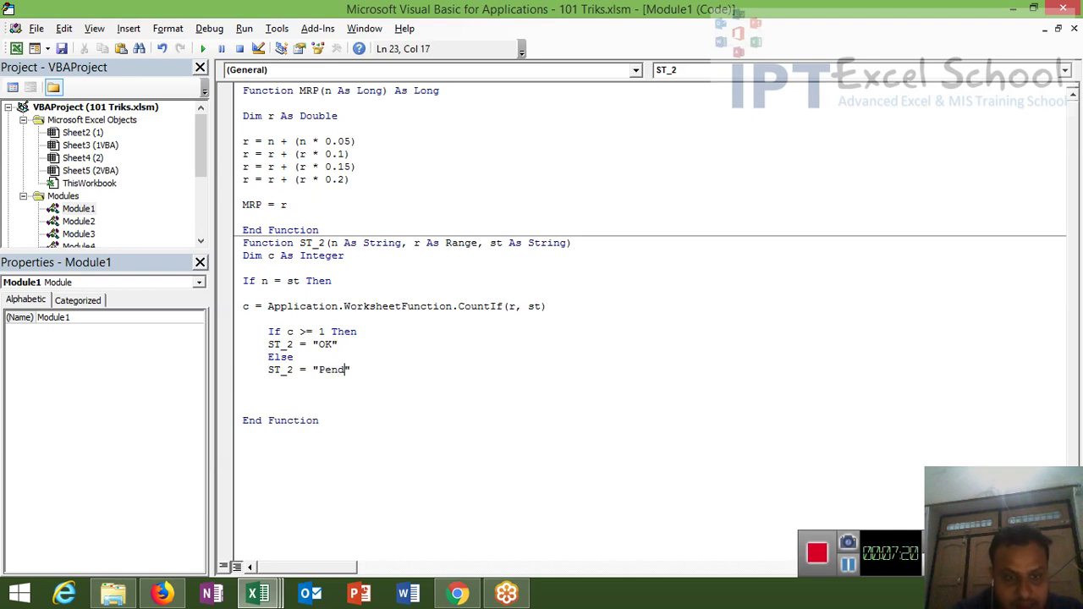
{"action": "type", "text": "ing"}
{"action": "key", "text": "Return"}
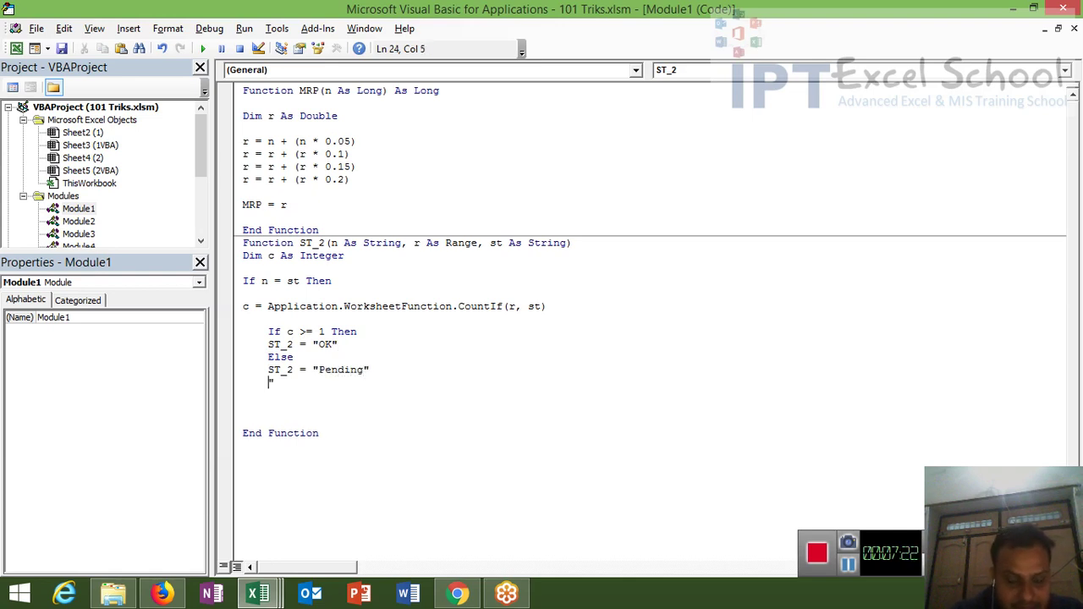
{"action": "type", "text": "e"}
{"action": "type", "text": "nd if"}
{"action": "key", "text": "Return"}
Add the outer Else returning ST_2 = "OK" and a closing End If.
{"action": "key", "text": "BackSpace"}
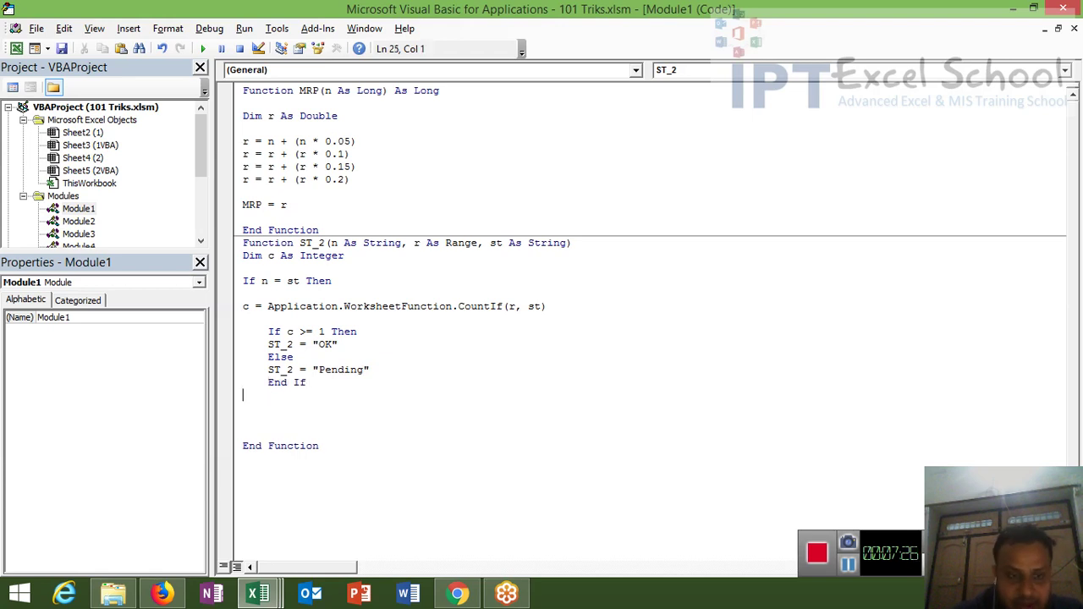
{"action": "key", "text": "ctrl+v"}
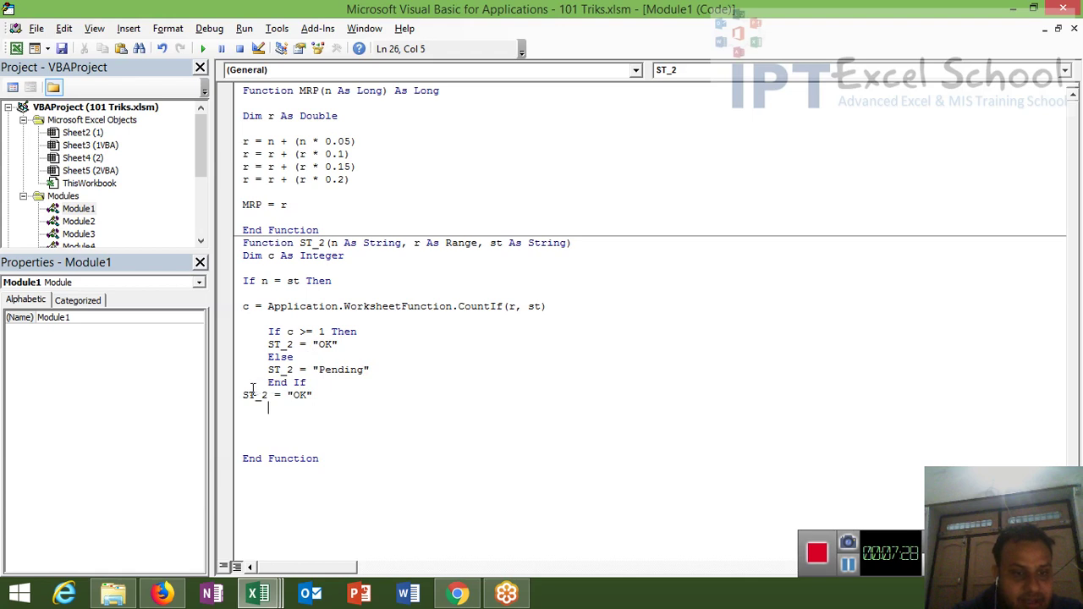
{"action": "left_click", "coordinate": [244, 395]}
{"action": "key", "text": "Return"}
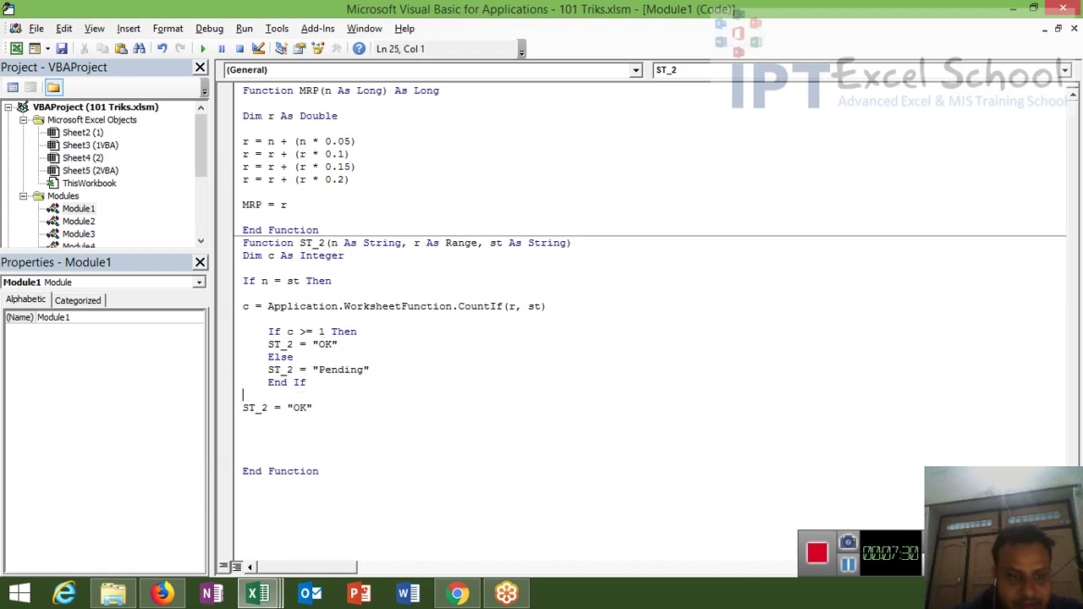
{"action": "type", "text": "esle"}
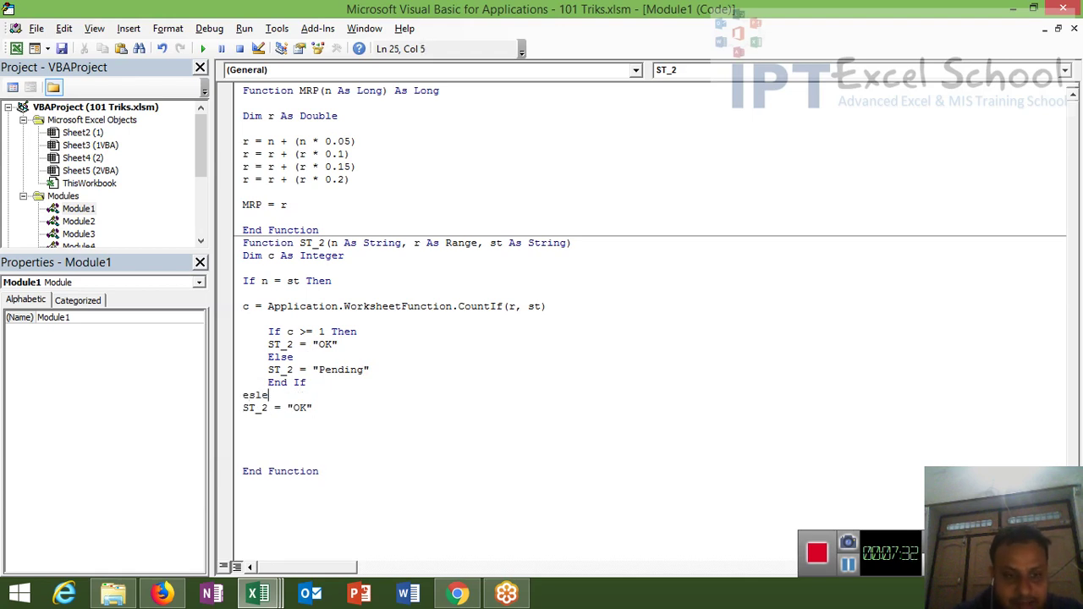
{"action": "key", "text": "Down"}
{"action": "key", "text": "BackSpace"}
{"action": "key", "text": "BackSpace"}
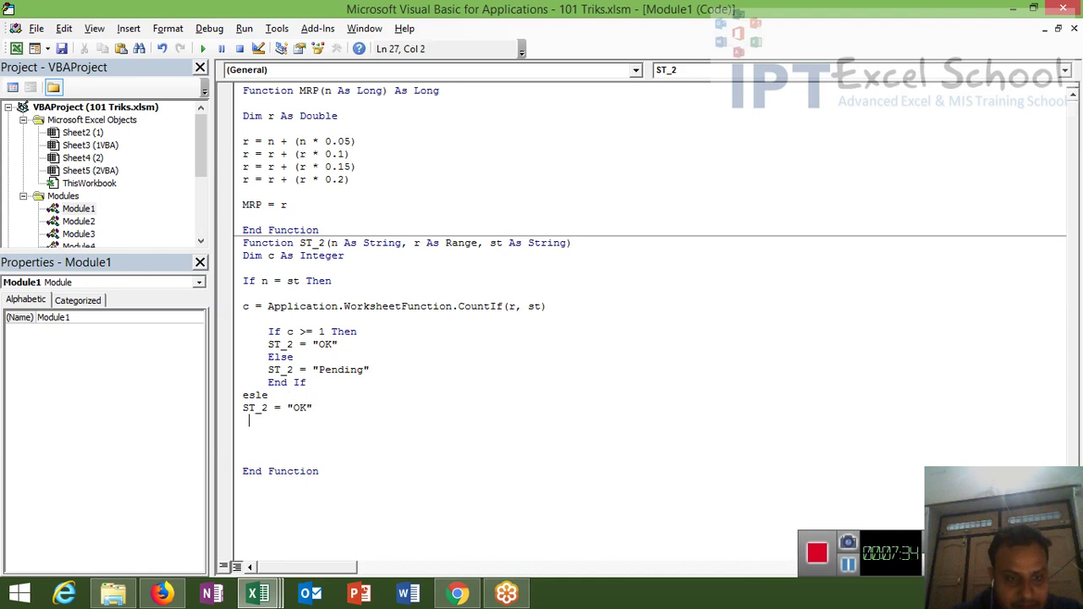
{"action": "type", "text": "end if"}
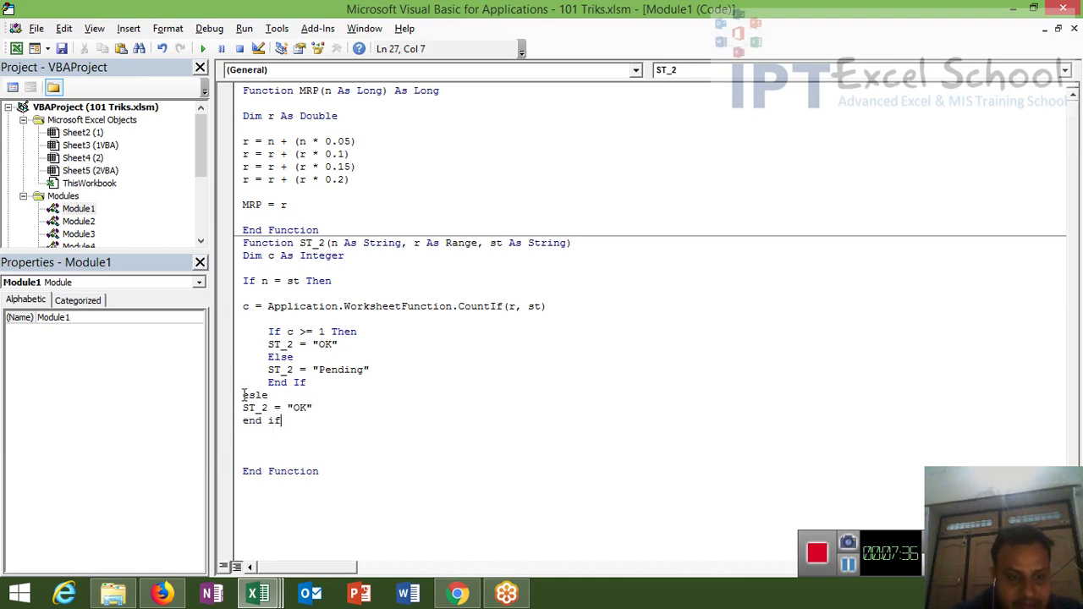
{"action": "left_click", "coordinate": [272, 445]}
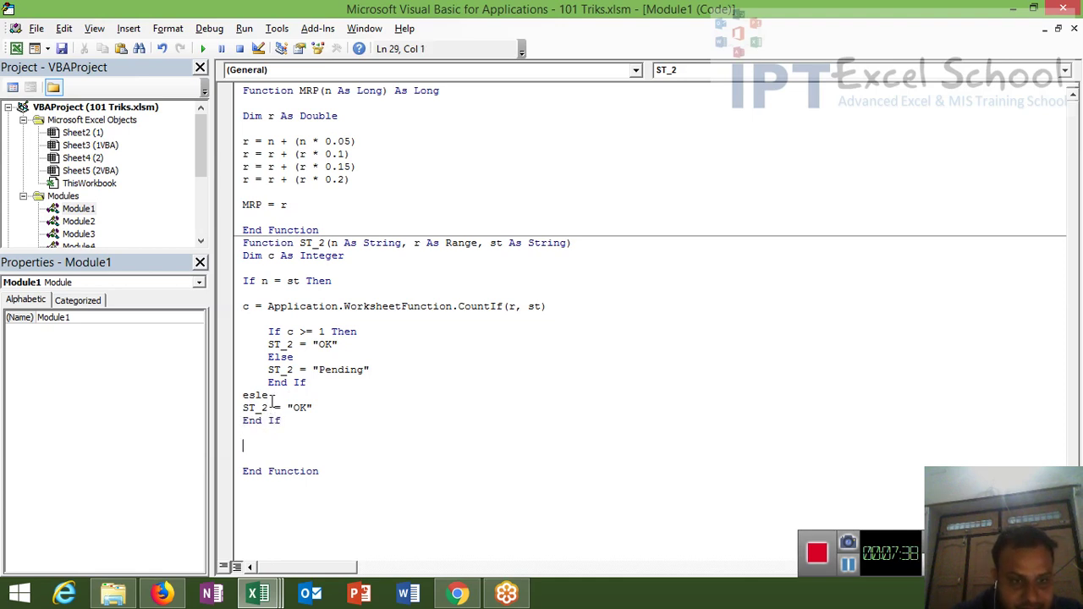
{"action": "left_click", "coordinate": [270, 395]}
{"action": "key", "text": "BackSpace"}
{"action": "key", "text": "BackSpace"}
{"action": "key", "text": "BackSpace"}
{"action": "type", "text": "lse"}
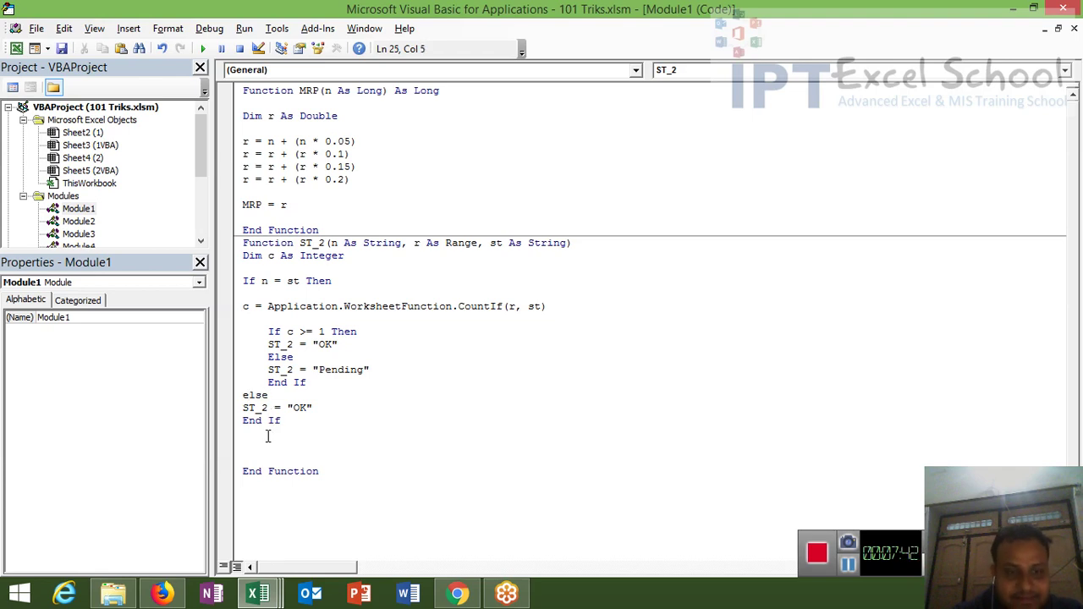
{"action": "left_click", "coordinate": [265, 447]}
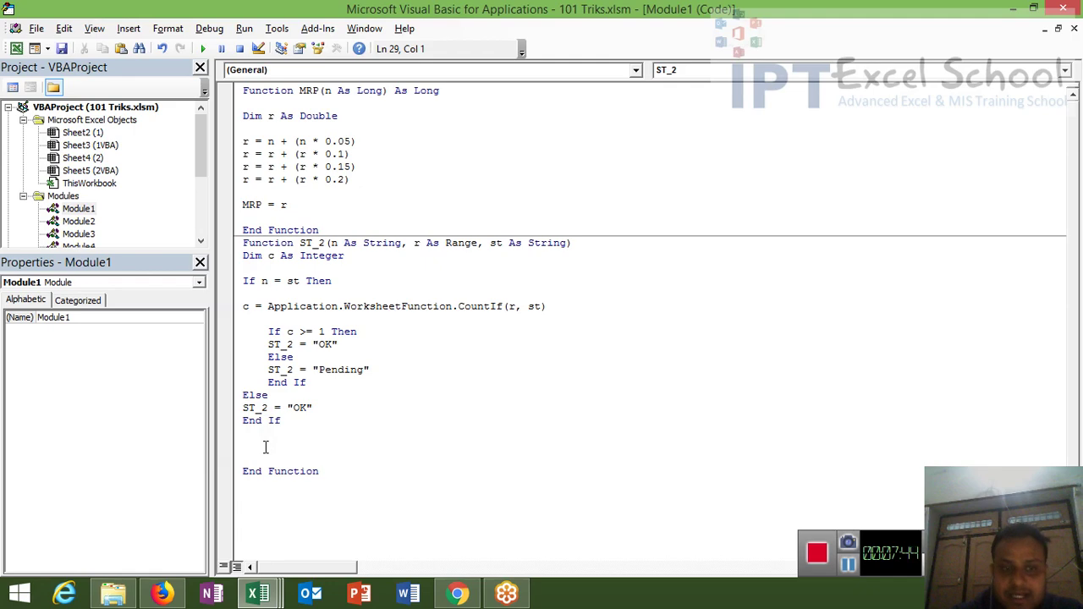
{"action": "key", "text": "alt+F11"}
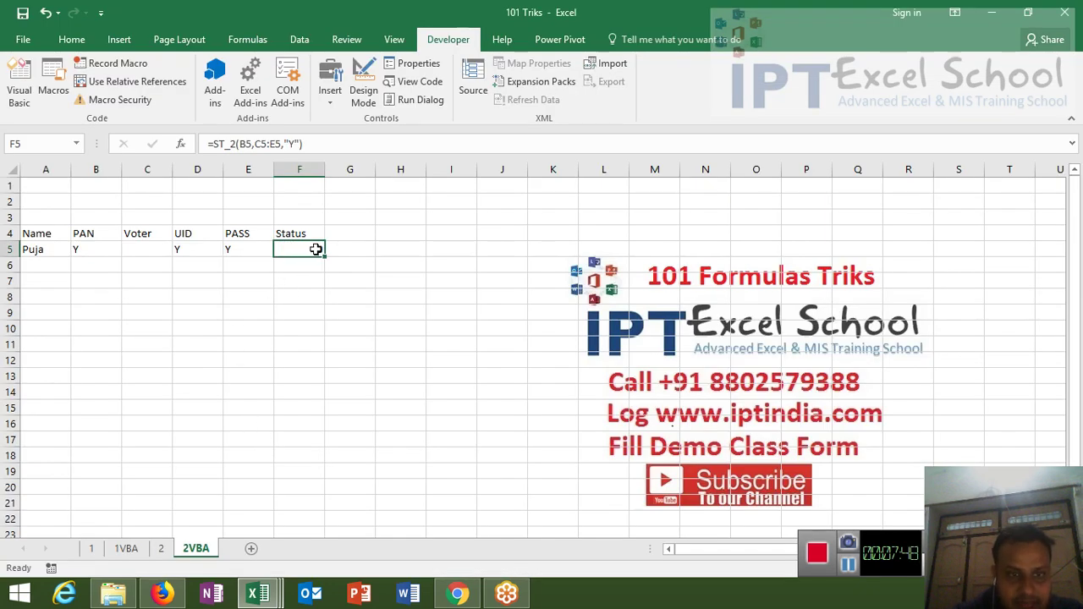
Re-enter the F5 formula so it recalculates to OK.
{"action": "double_click", "coordinate": [313, 250]}
{"action": "key", "text": "Return"}
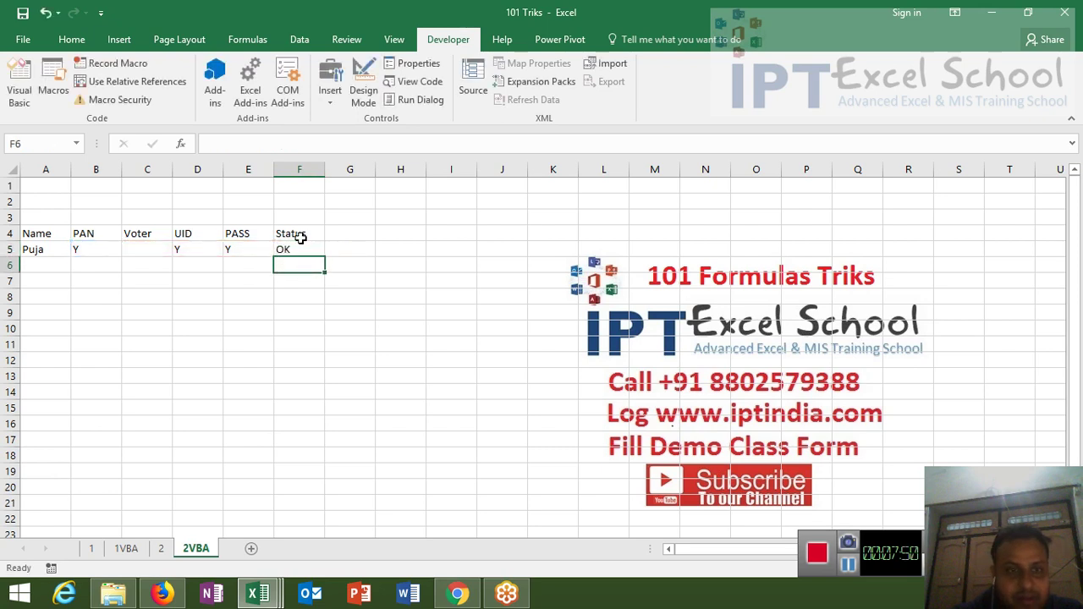
{"action": "double_click", "coordinate": [300, 250]}
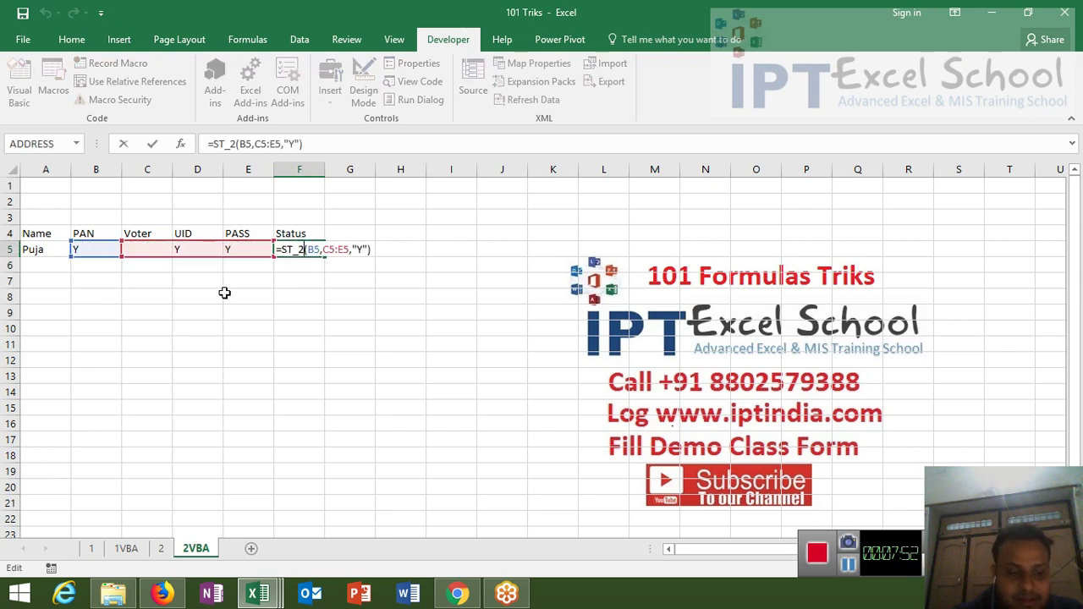
{"action": "key", "text": "ctrl+Return"}
Clear the Y from B5 and recalculate F5, which still shows OK.
{"action": "left_click", "coordinate": [107, 253]}
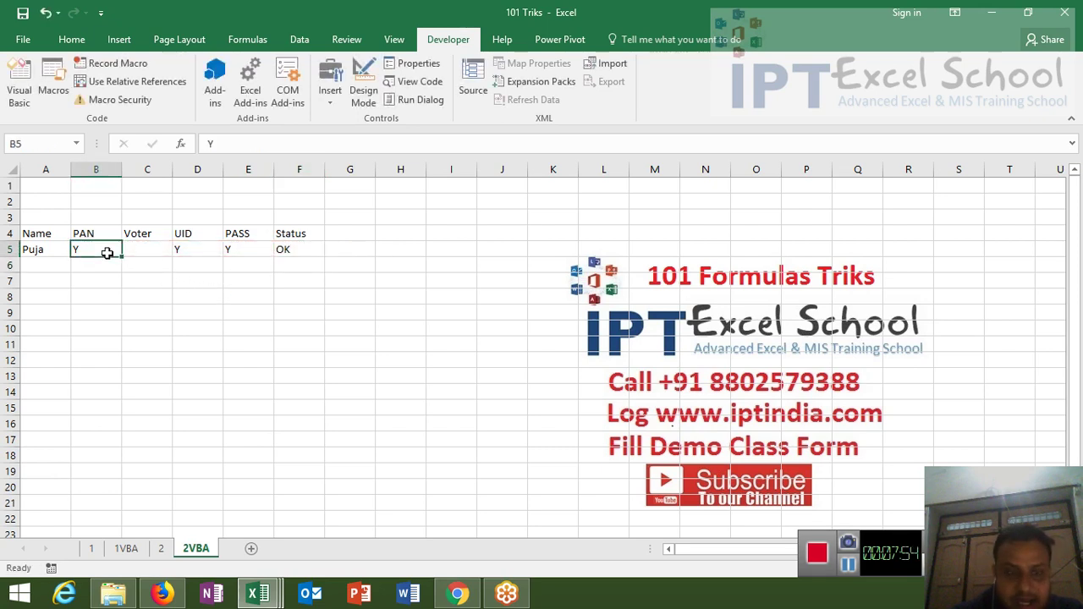
{"action": "key", "text": "Delete"}
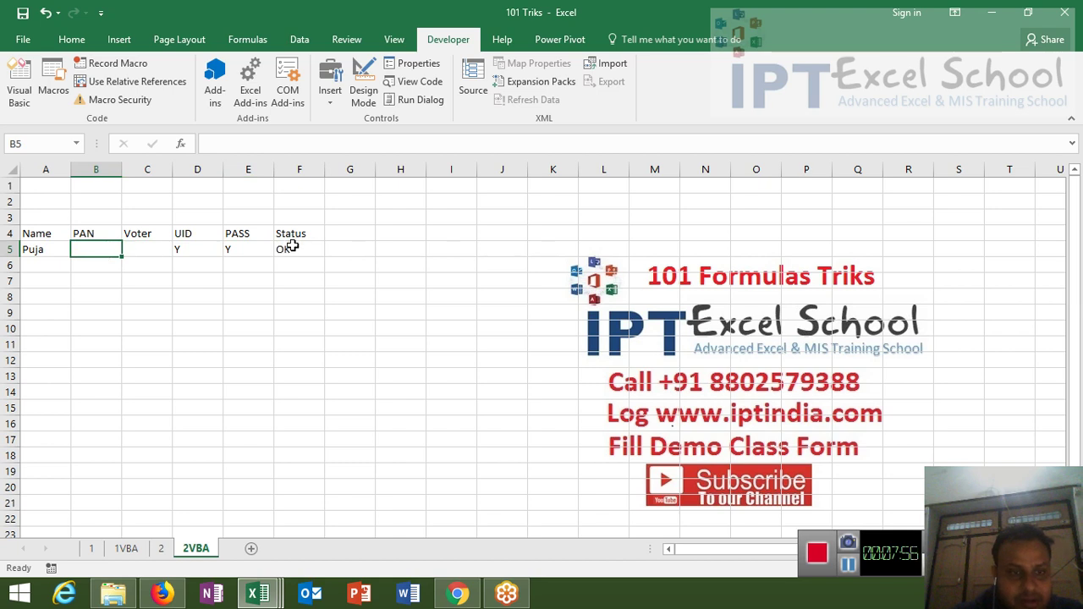
{"action": "double_click", "coordinate": [292, 247]}
{"action": "key", "text": "ctrl+Return"}
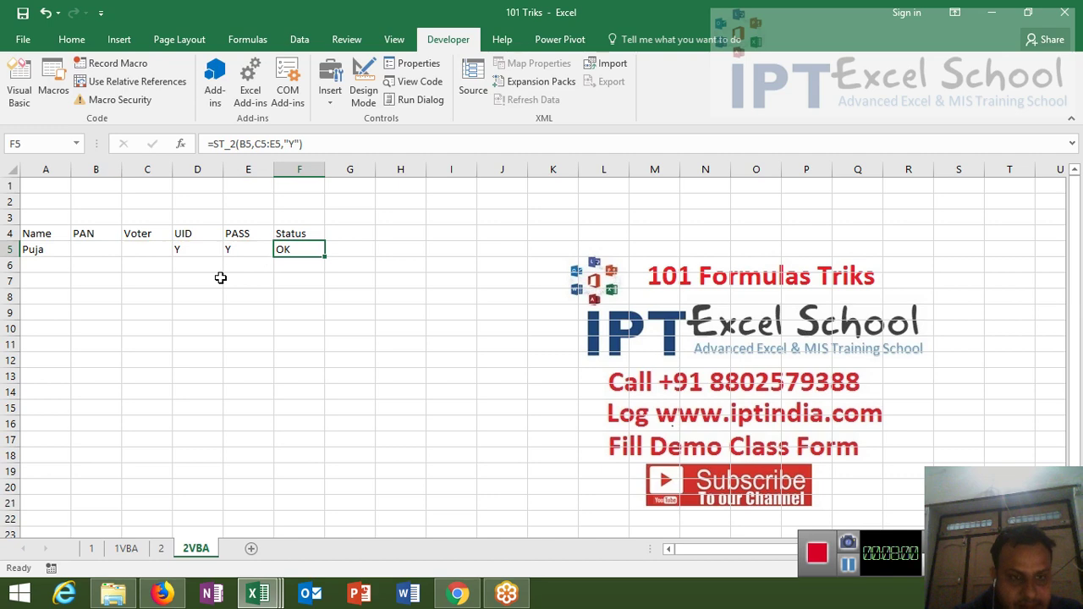
{"action": "key", "text": "alt+F11"}
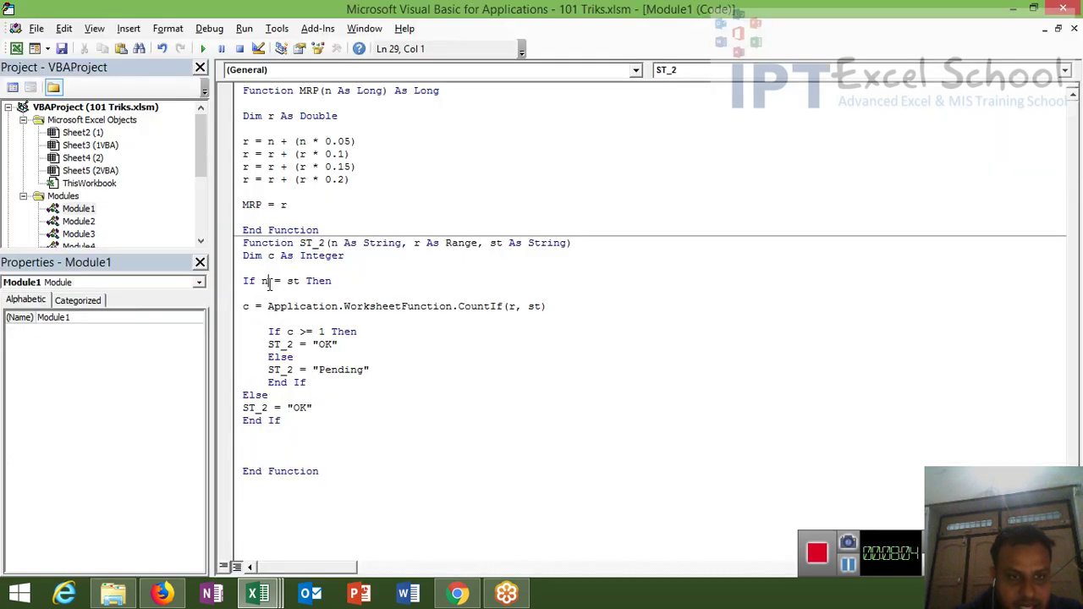
Change the outer If condition variable to n so it compares n with st.
{"action": "double_click", "coordinate": [266, 282]}
{"action": "key", "text": "alt+F11"}
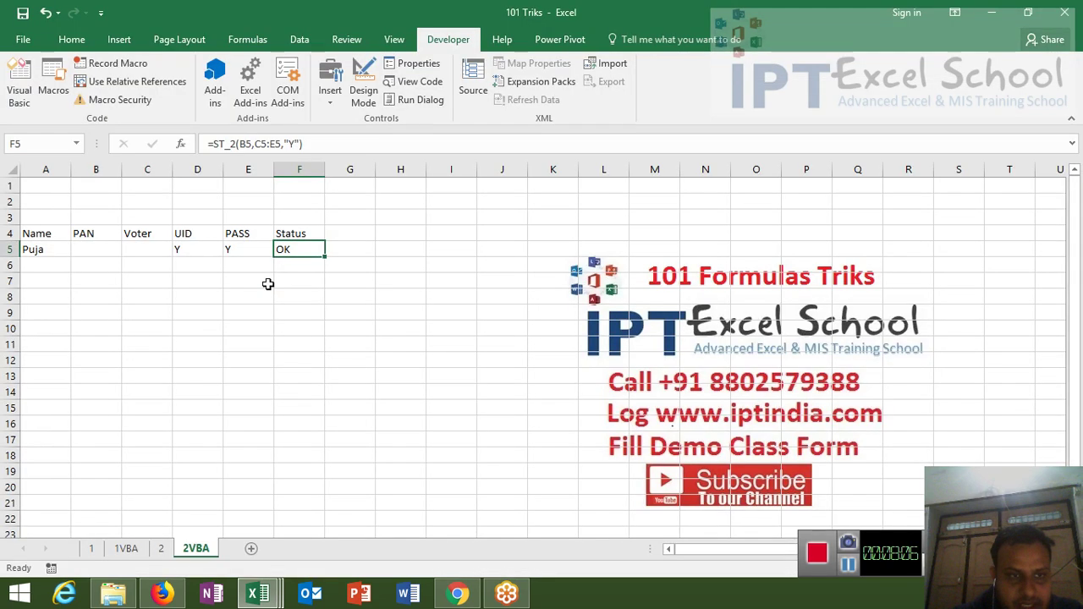
{"action": "double_click", "coordinate": [289, 248]}
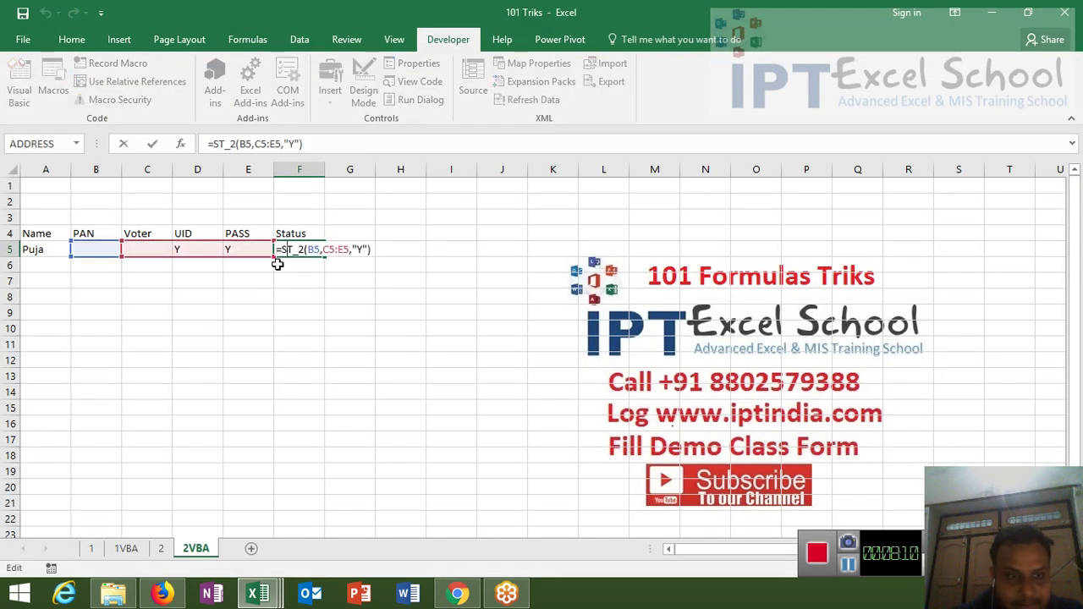
{"action": "key", "text": "Return"}
{"action": "key", "text": "alt+F11"}
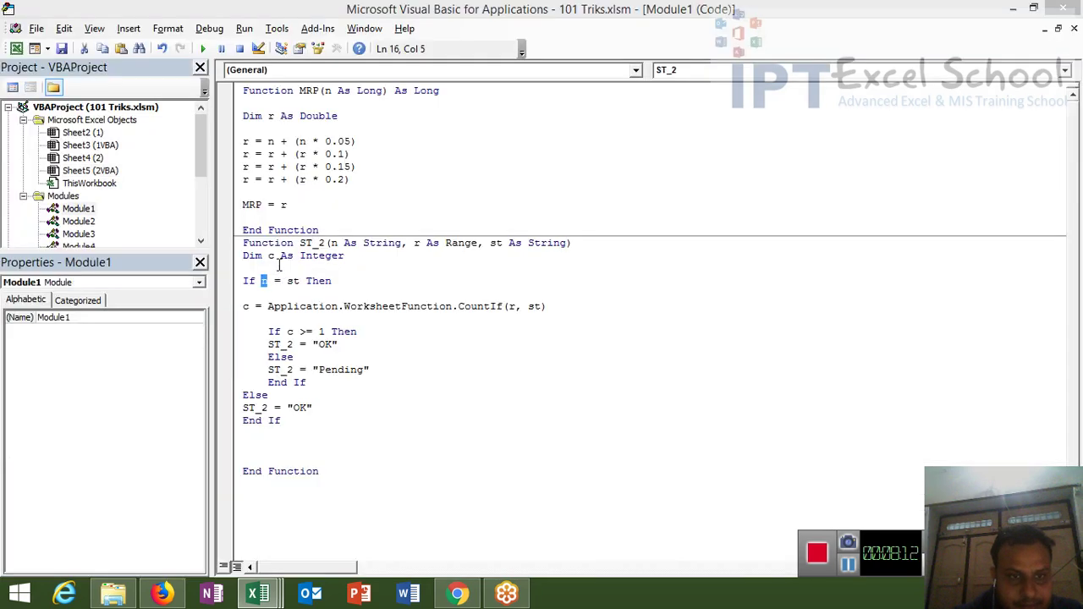
{"action": "type", "text": "n"}
{"action": "left_click", "coordinate": [267, 307]}
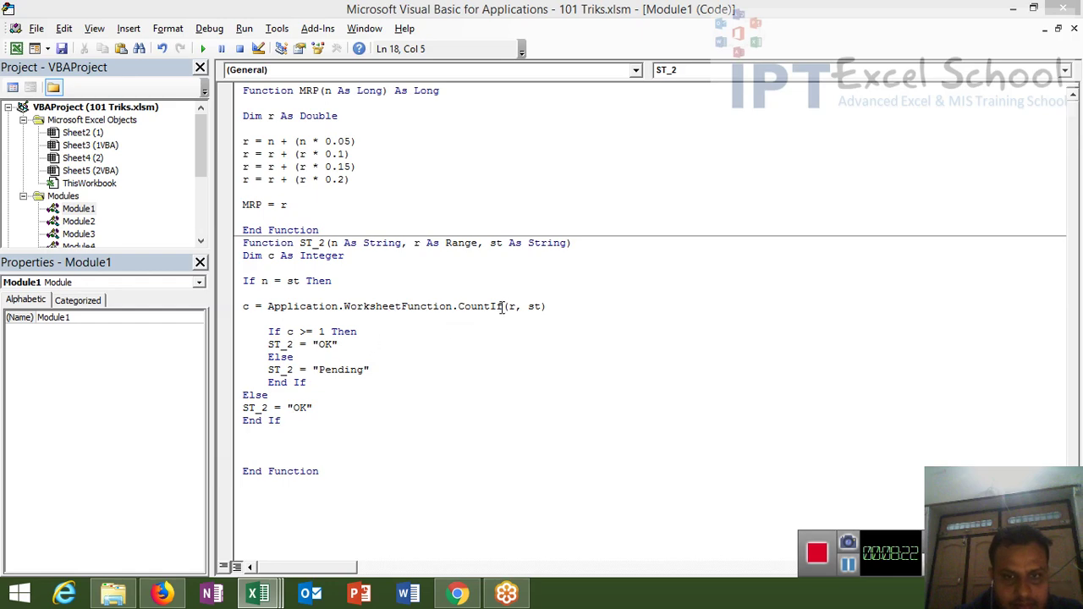
Re-enter the F5 formula to recalculate Status, still reading OK.
{"action": "key", "text": "alt+F11"}
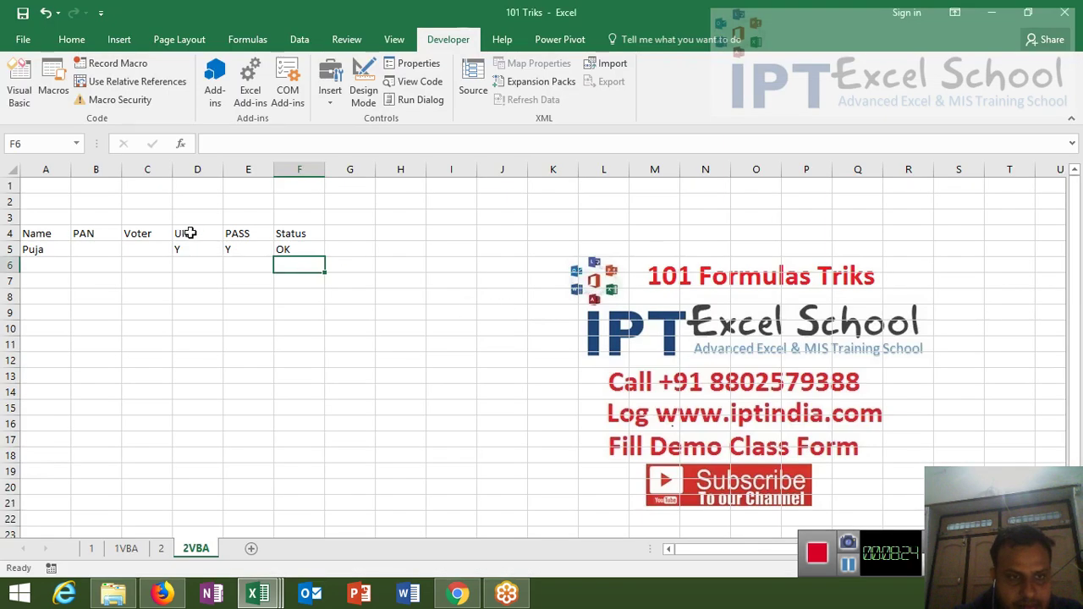
{"action": "key", "text": "alt+F11"}
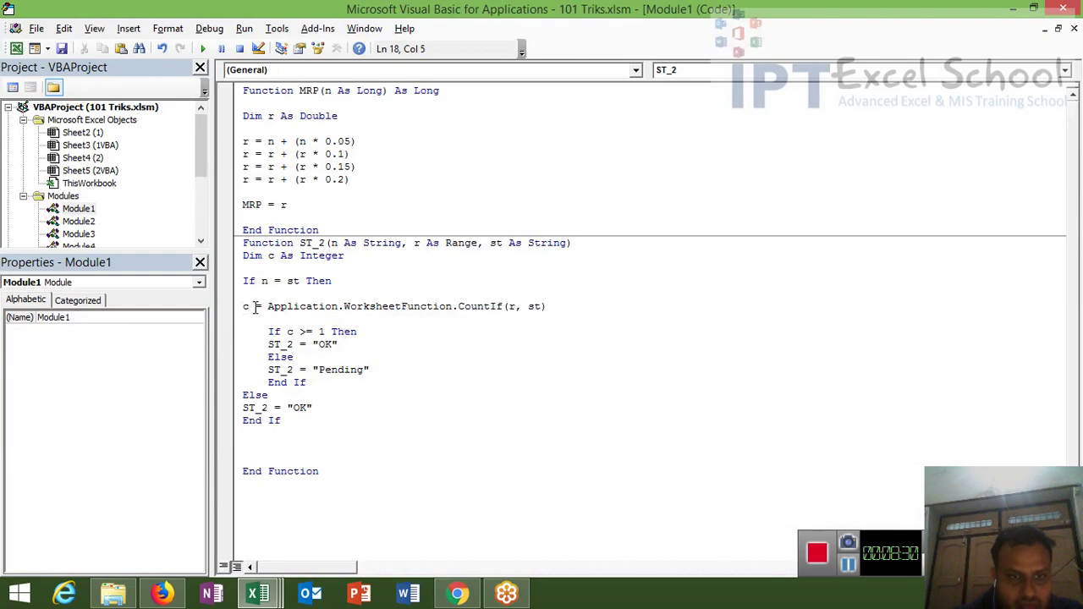
{"action": "key", "text": "alt+F11"}
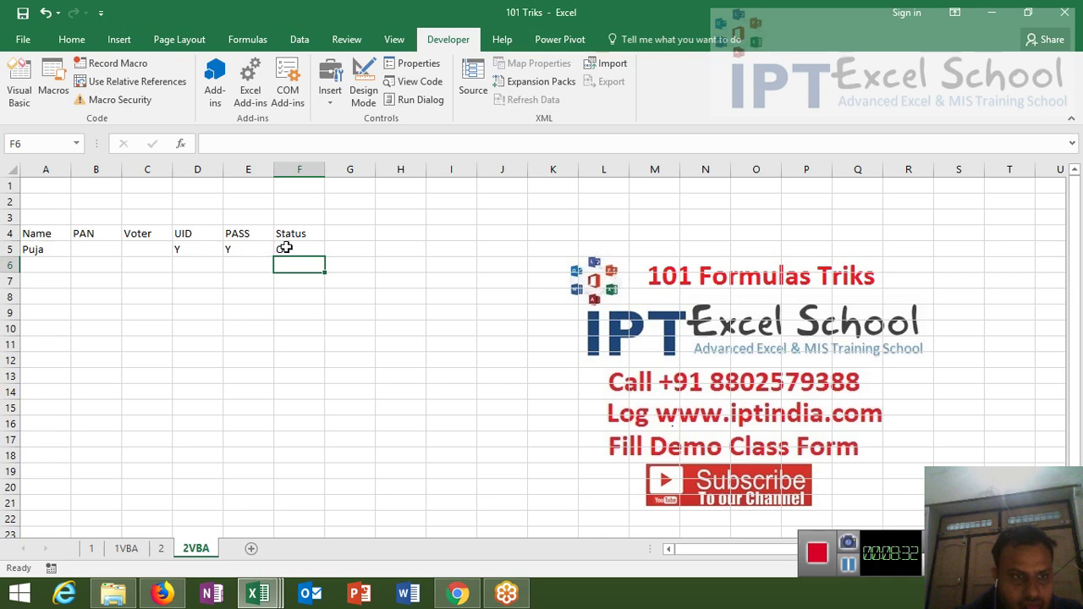
{"action": "double_click", "coordinate": [285, 248]}
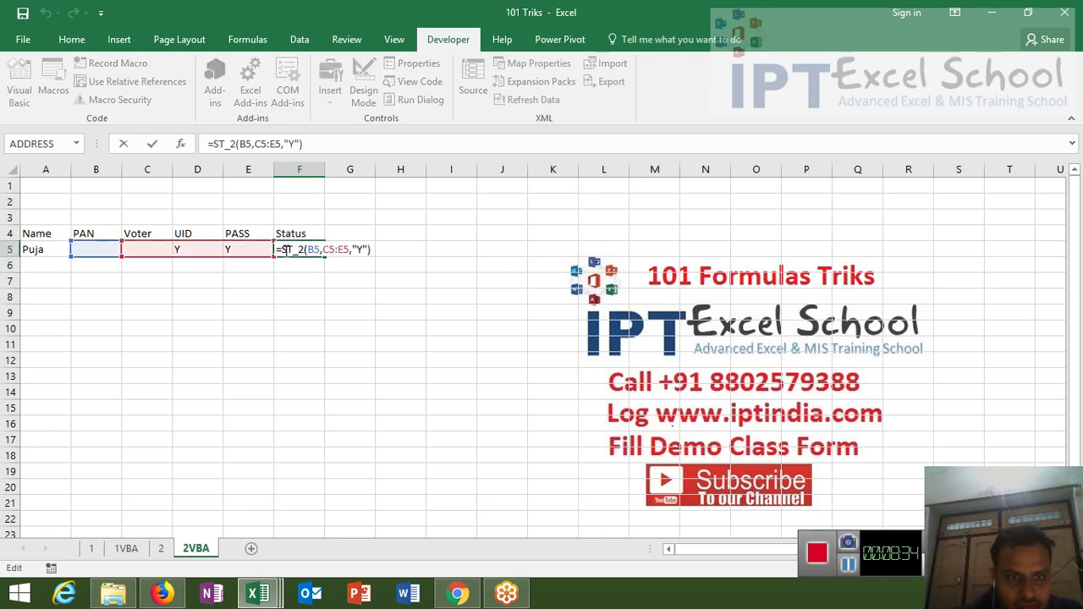
{"action": "key", "text": "Return"}
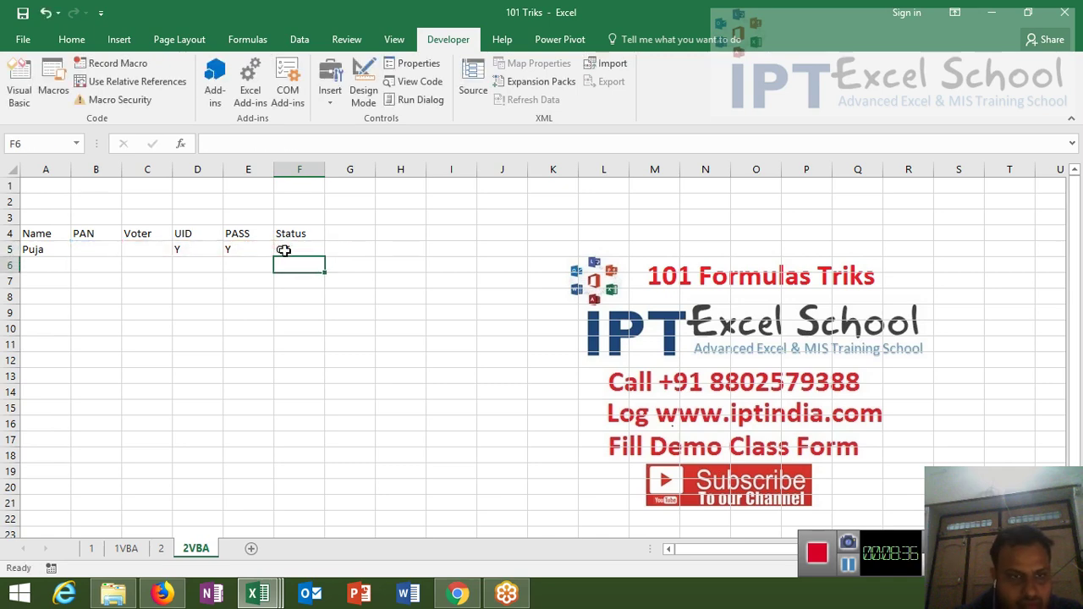
{"action": "key", "text": "alt+F11"}
Replace the outer Else's "OK" with "Pending".
{"action": "left_click", "coordinate": [307, 408]}
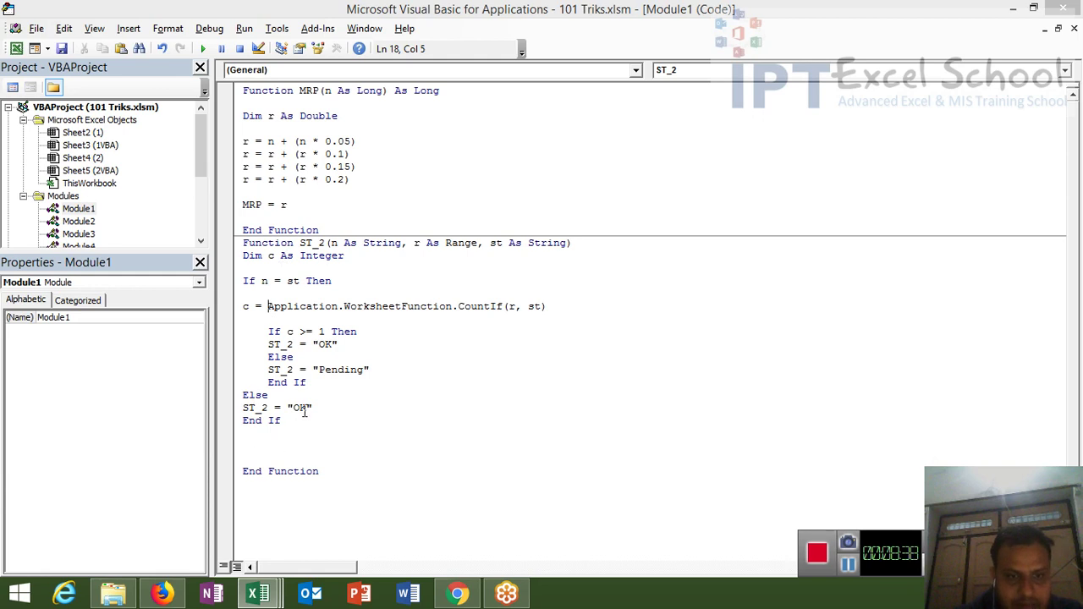
{"action": "key", "text": "BackSpace"}
{"action": "key", "text": "BackSpace"}
{"action": "type", "text": "P"}
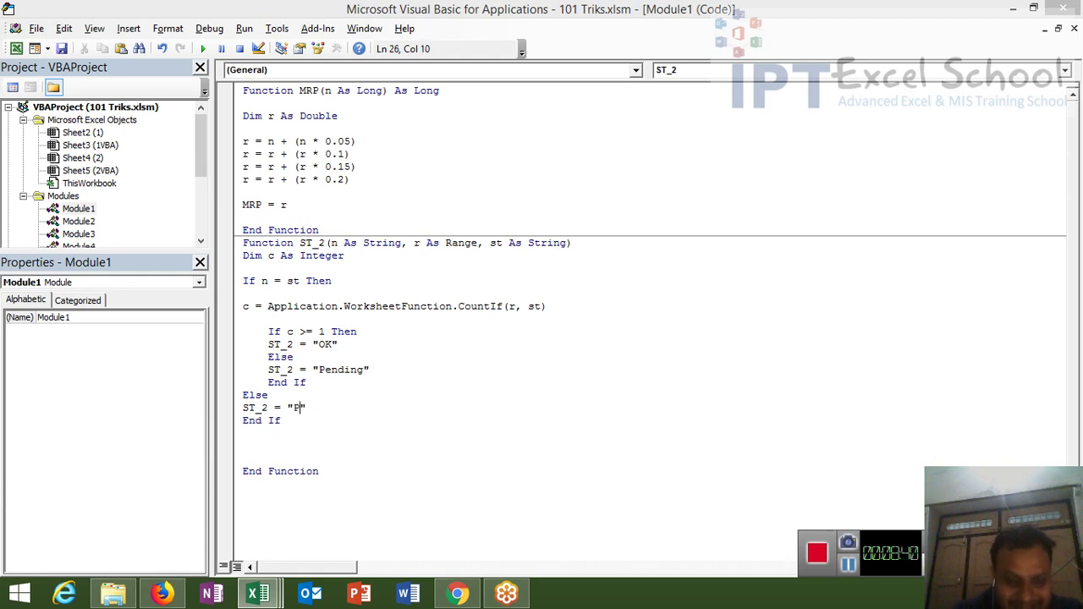
{"action": "type", "text": "ending"}
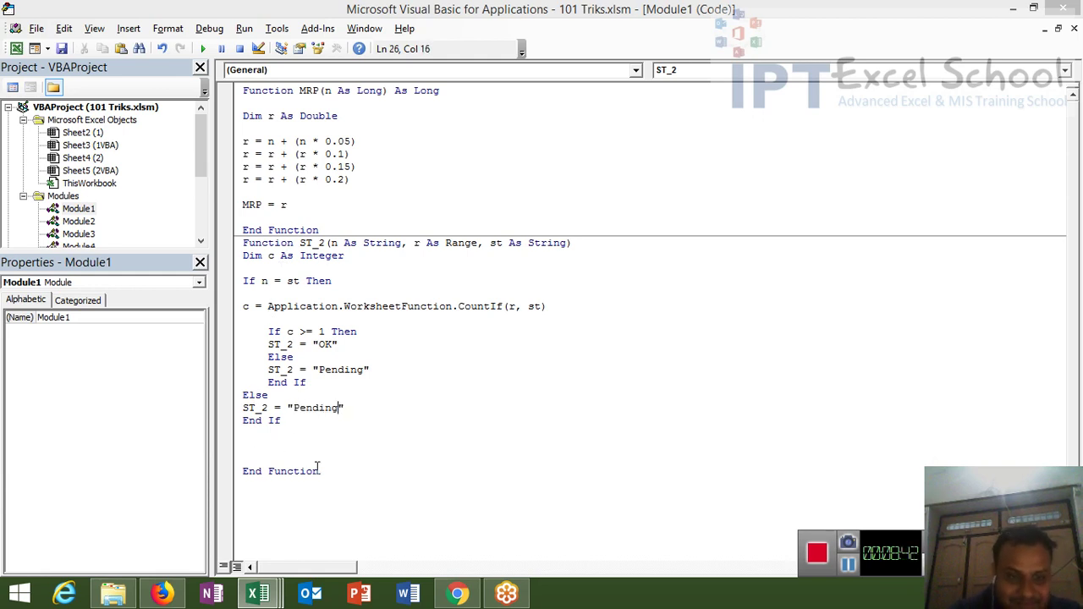
Recalculate F5 to show Pending, then select the entire ST_2 function code.
{"action": "key", "text": "alt+F11"}
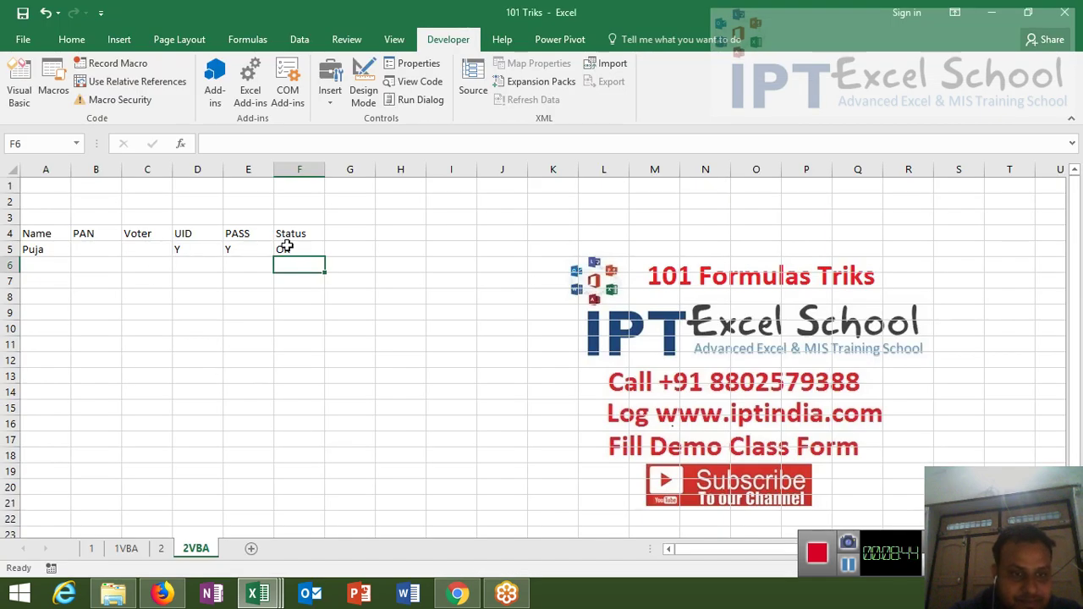
{"action": "double_click", "coordinate": [288, 249]}
{"action": "key", "text": "Return"}
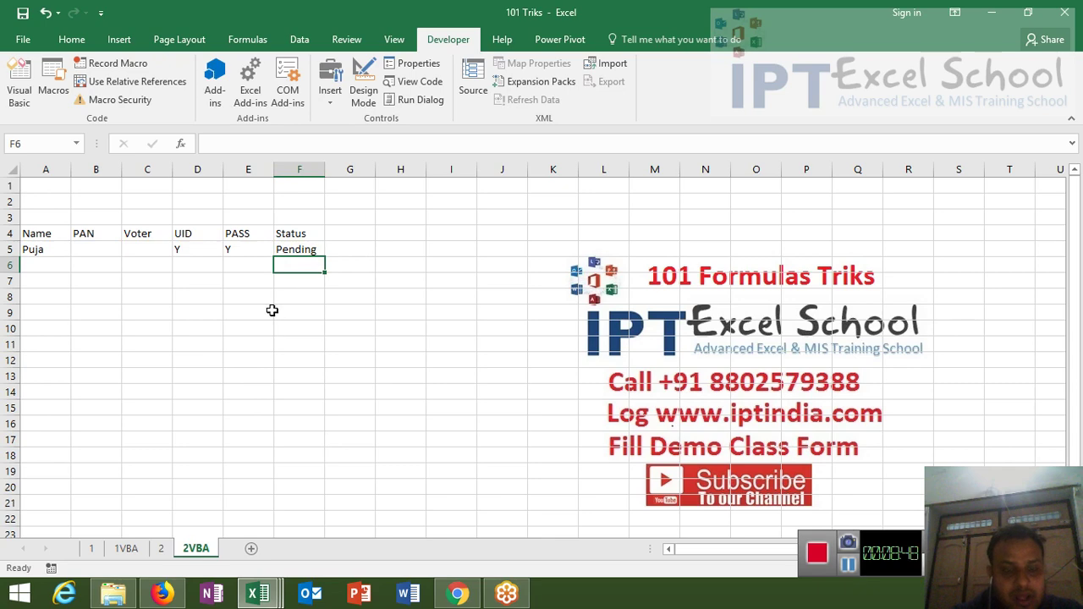
{"action": "key", "text": "alt+F11"}
{"action": "left_click_drag", "start_coordinate": [333, 482], "coordinate": [245, 245]}
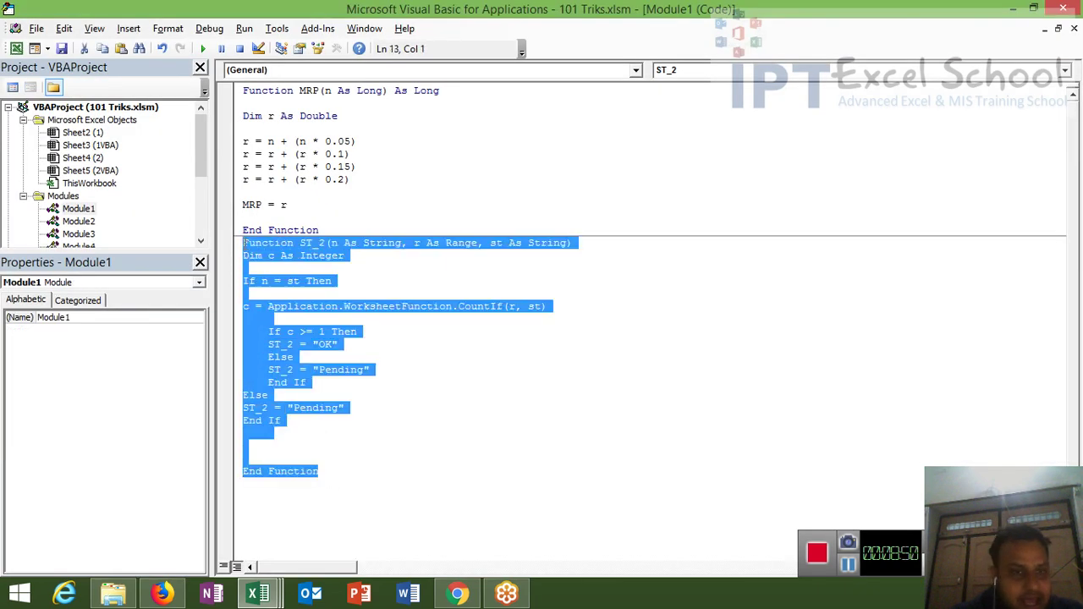
Paste the ST_2 code into F8 of the 2VBA sheet and save the workbook.
{"action": "key", "text": "alt+F11"}
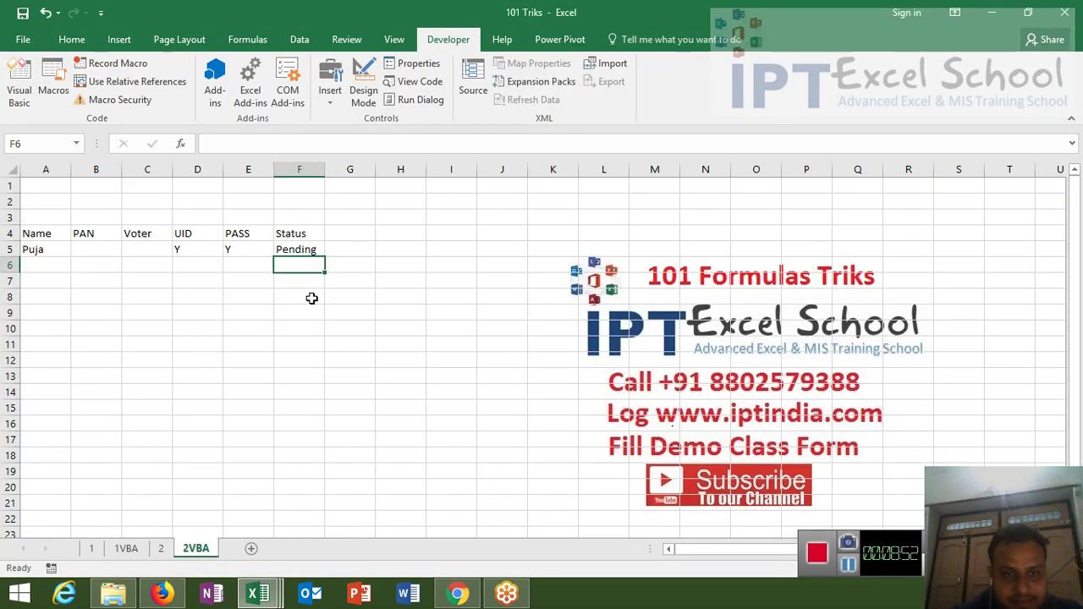
{"action": "left_click", "coordinate": [317, 296]}
{"action": "key", "text": "ctrl+v"}
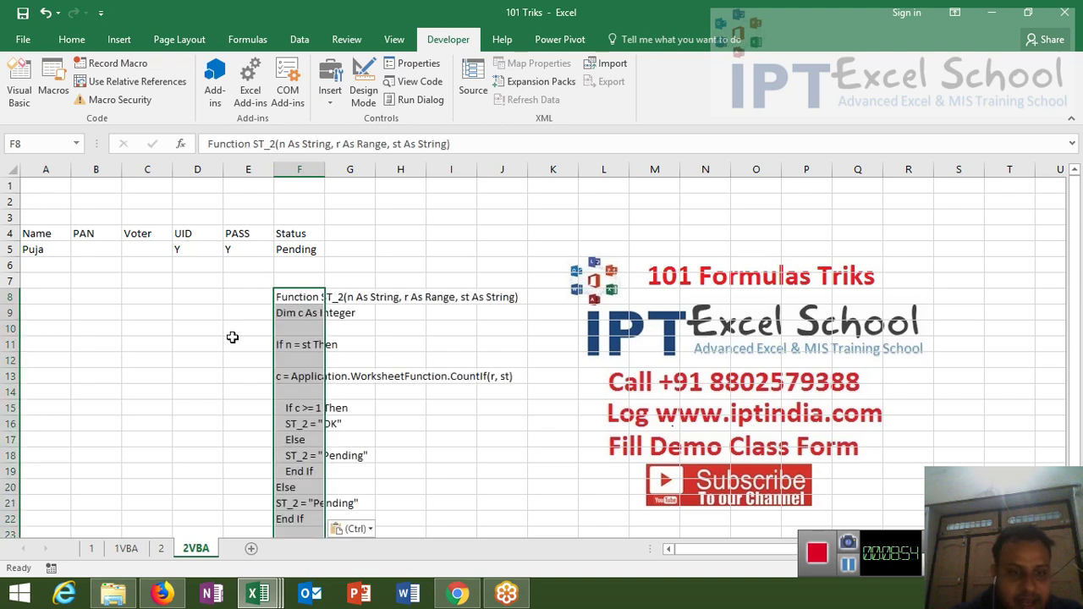
{"action": "key", "text": "Up"}
{"action": "key", "text": "Up"}
{"action": "key", "text": "Left"}
{"action": "key", "text": "ctrl+s"}
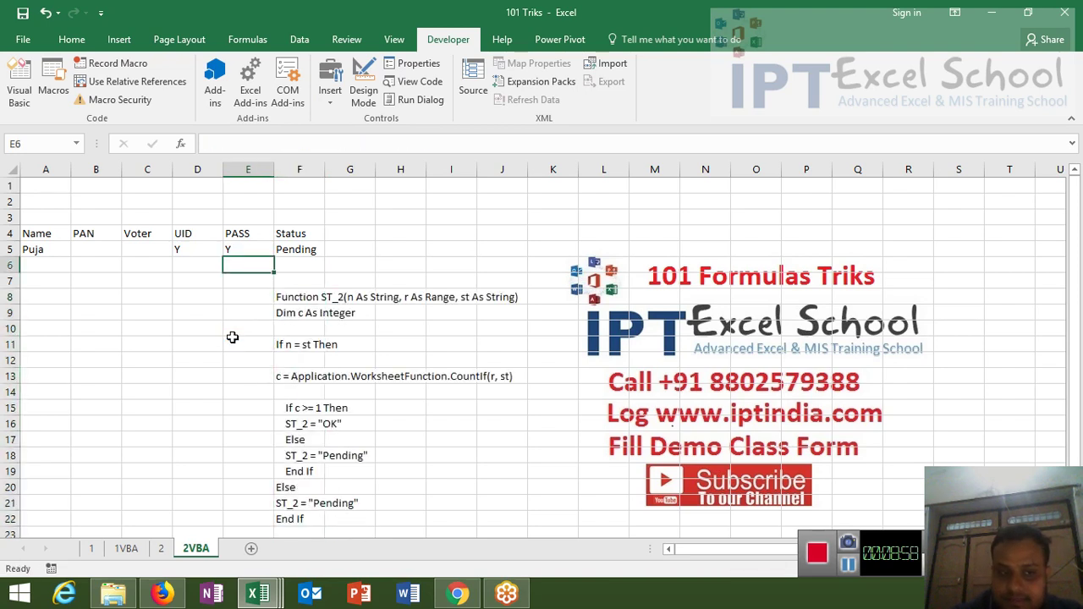
Compare with sheet 2's IF/AND/OR formula in F5, then check the pasted code and F5.
{"action": "left_click", "coordinate": [162, 548]}
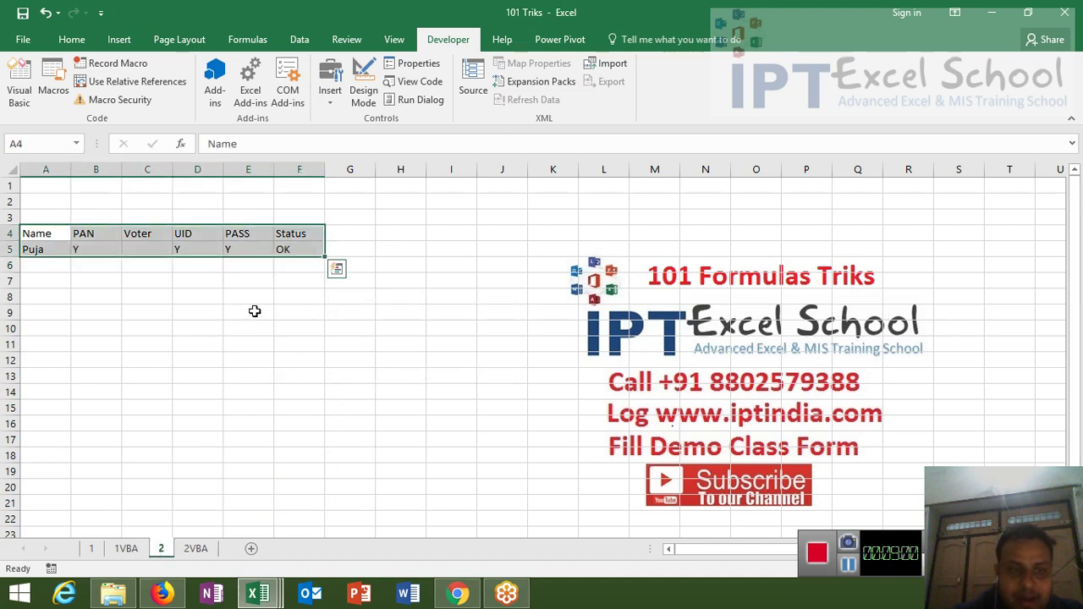
{"action": "left_click", "coordinate": [288, 250]}
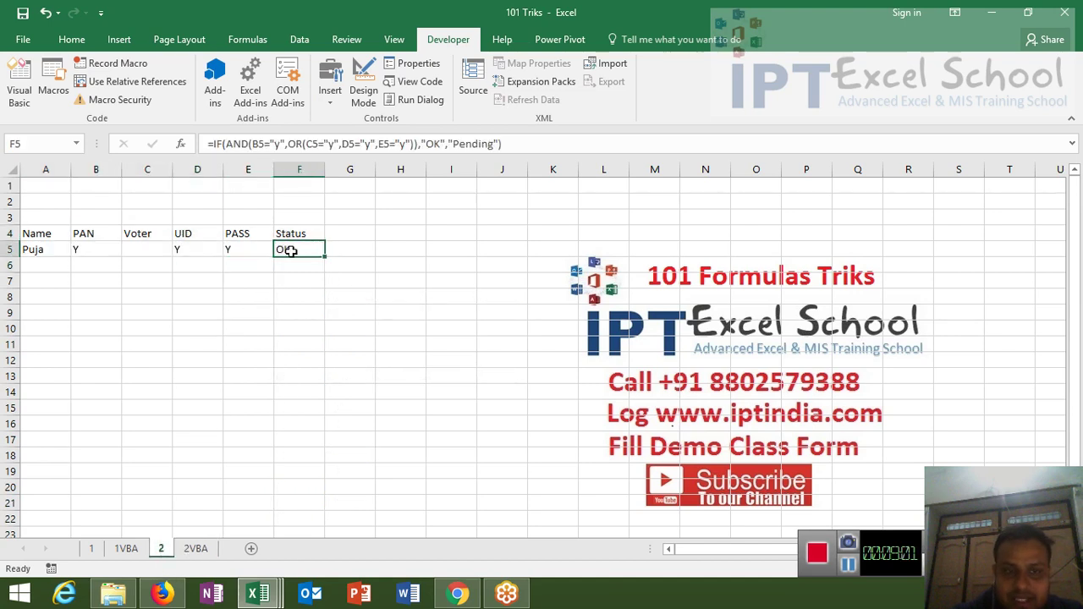
{"action": "left_click", "coordinate": [208, 550]}
{"action": "left_click", "coordinate": [291, 423]}
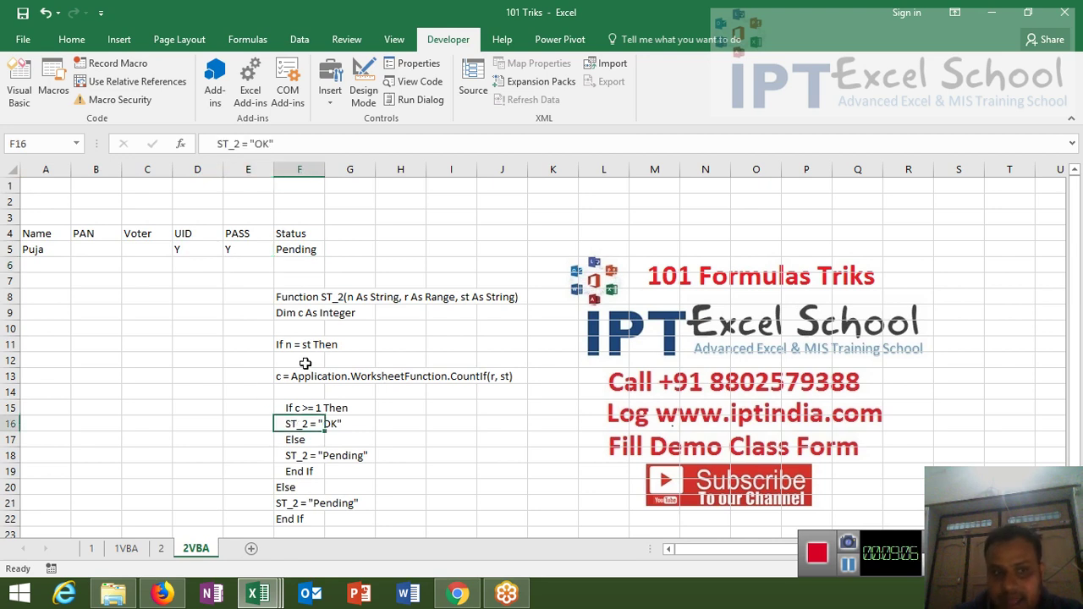
{"action": "left_click", "coordinate": [305, 251]}
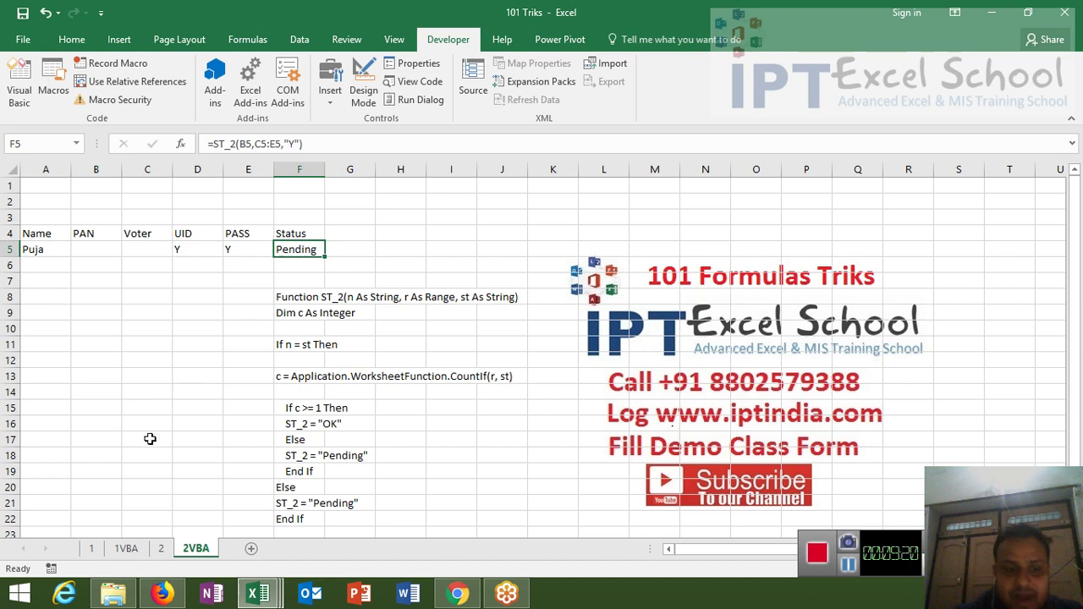
Show sheet 2, whose IF/AND/OR Status formula in F5 returns OK.
{"action": "left_click", "coordinate": [166, 548]}
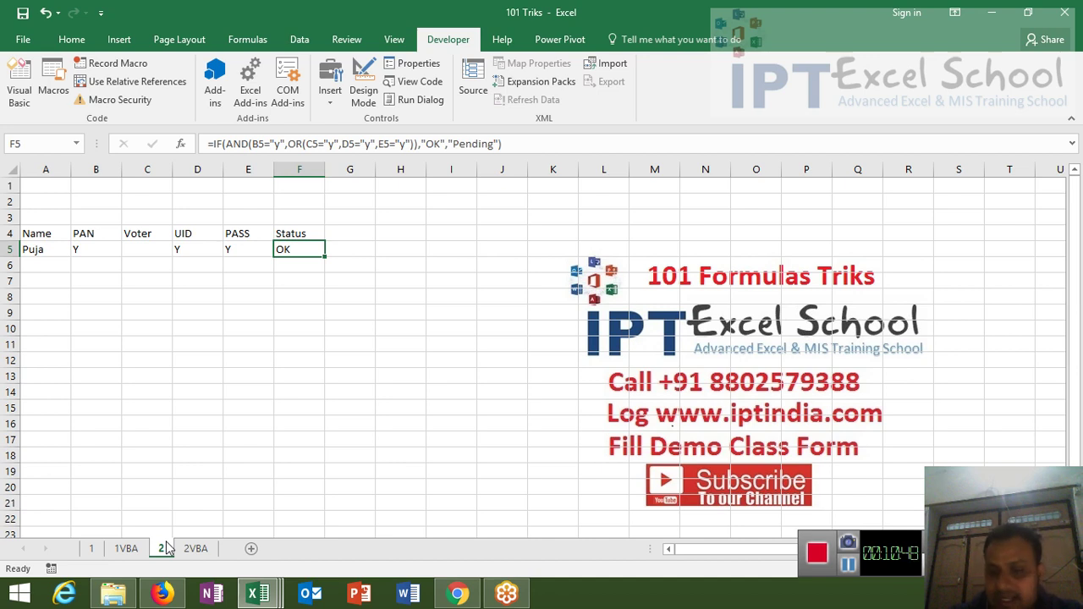
{"action": "mouse_move", "coordinate": [258, 593]}
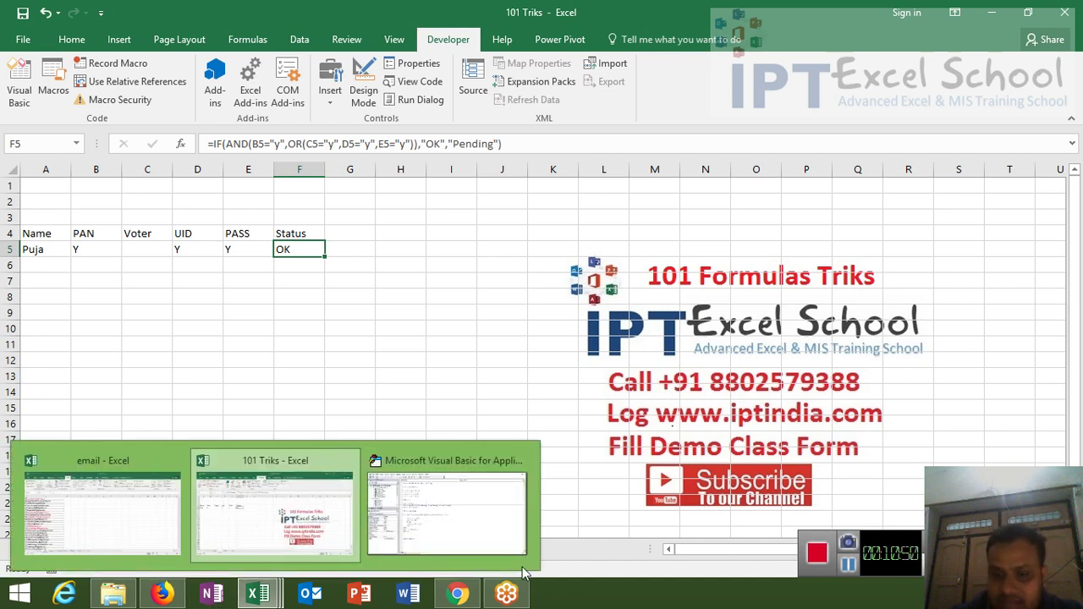